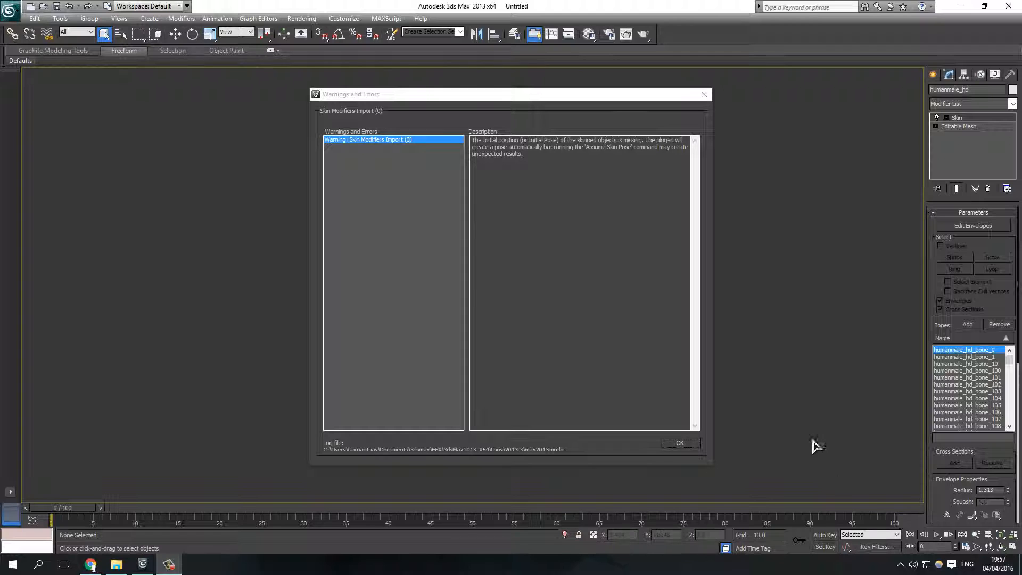
Dismiss the import warnings and examine the imported character and its bones from the back and the front.
left_click(680, 443)
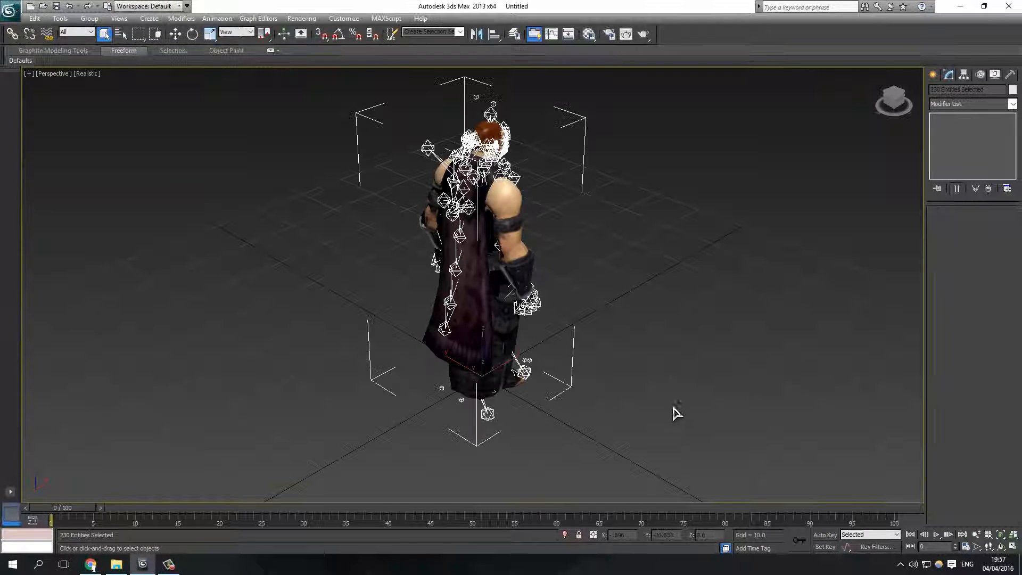
middle_click_drag(550, 301, 421, 309)
scroll(421, 317, "up", 5)
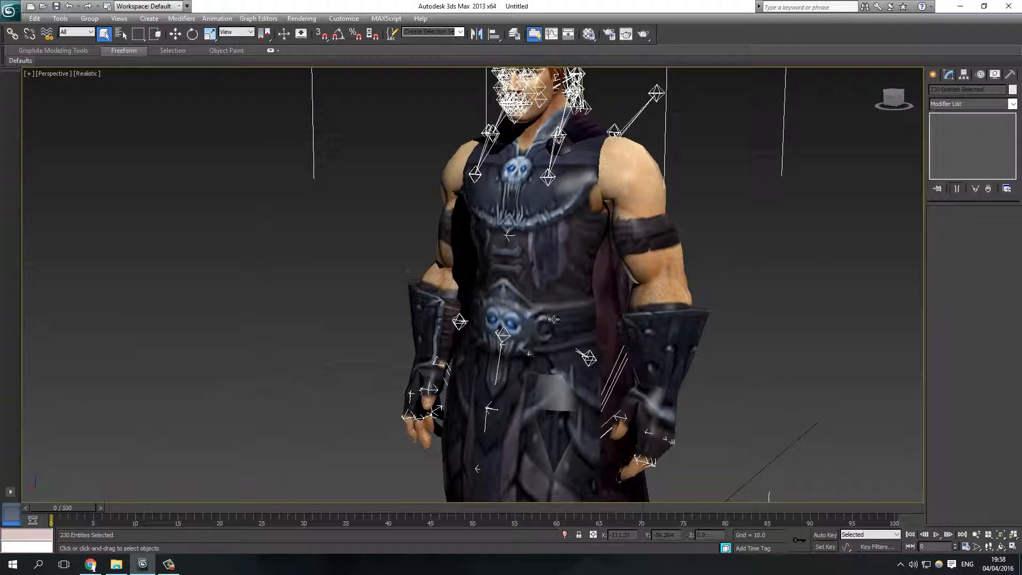
scroll(588, 320, "down", 3)
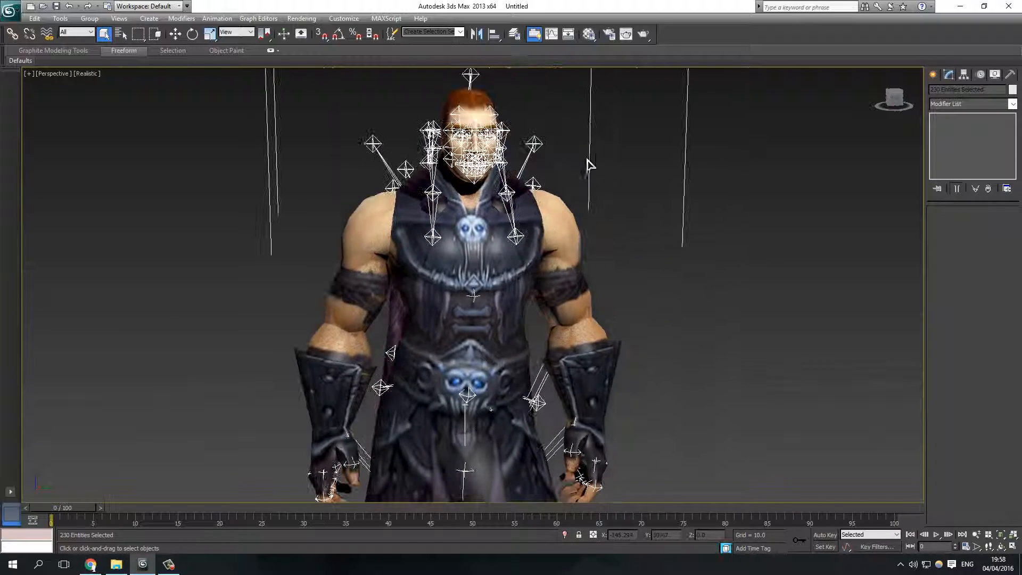
scroll(437, 297, "up", 2)
middle_click_drag(489, 289, 463, 344)
scroll(463, 343, "down", 5)
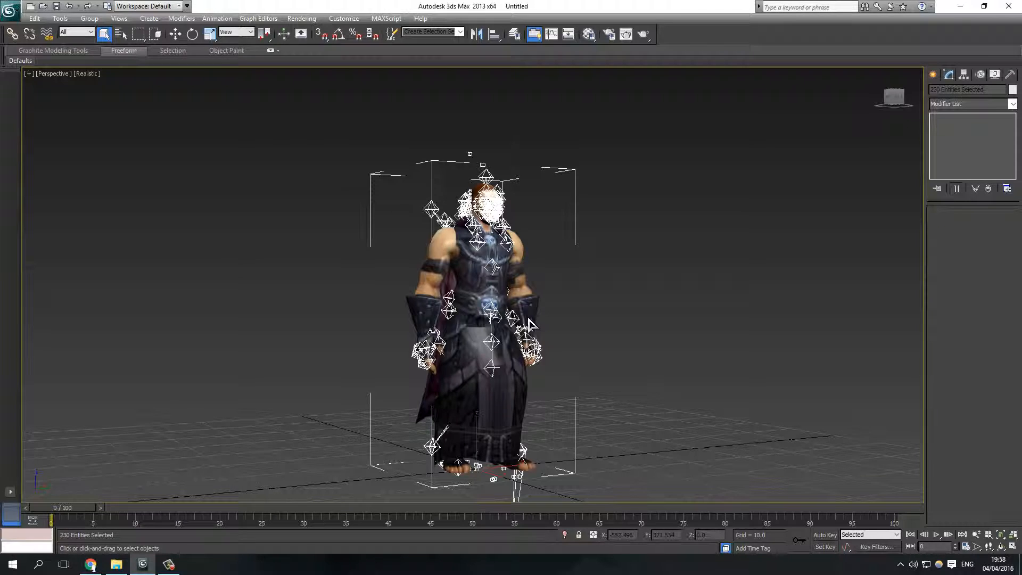
Deselect everything and create a Biped skeleton about 44 units high beside the character.
left_click_drag(895, 100, 881, 110)
left_click(510, 250)
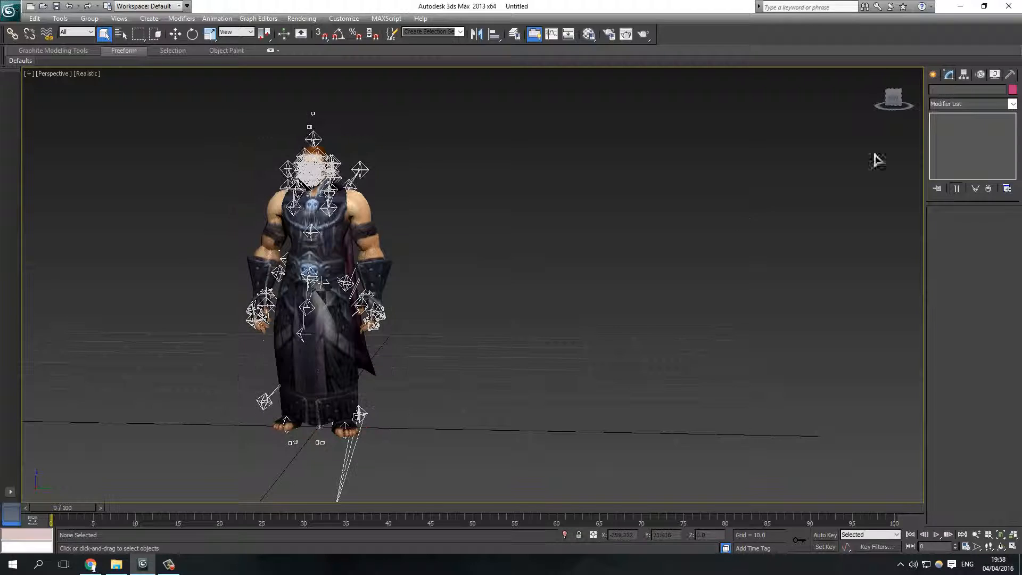
left_click(934, 75)
left_click(1013, 91)
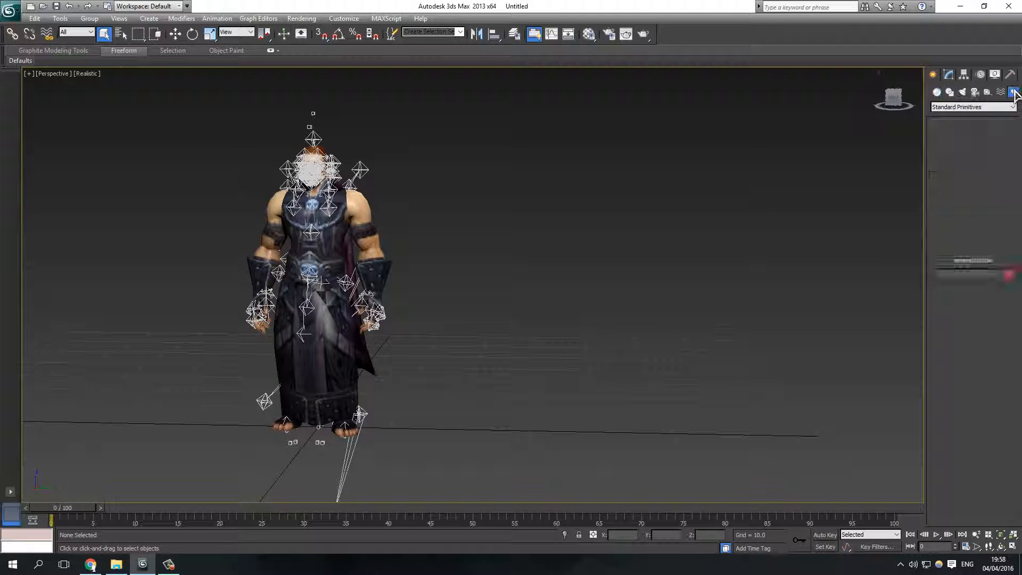
left_click(952, 154)
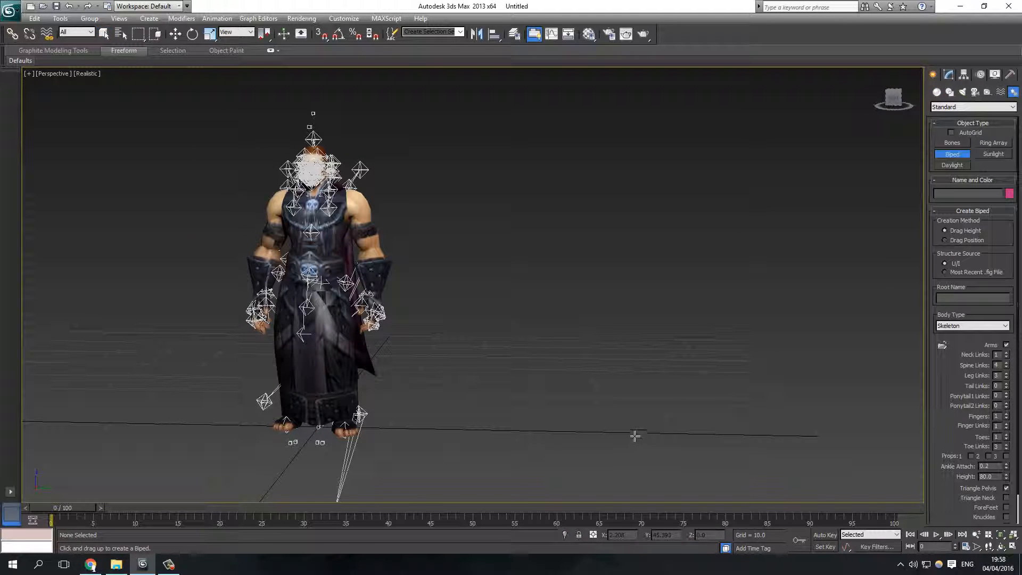
left_click_drag(692, 323, 553, 130)
middle_click_drag(582, 266, 704, 174, "alt")
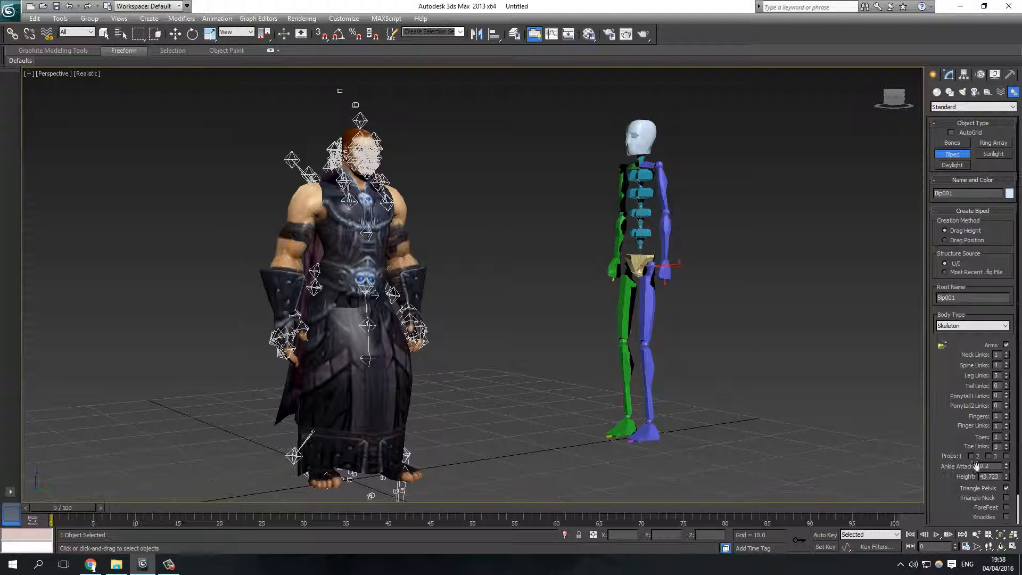
Load the sniff motion file from the Sample_Animation folder onto the biped.
left_click(979, 73)
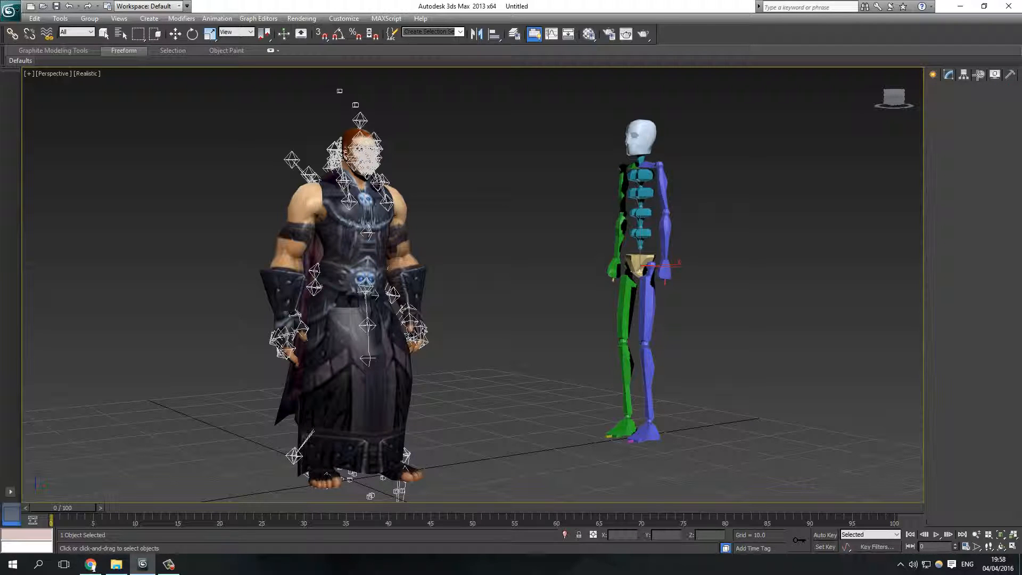
left_click(957, 213)
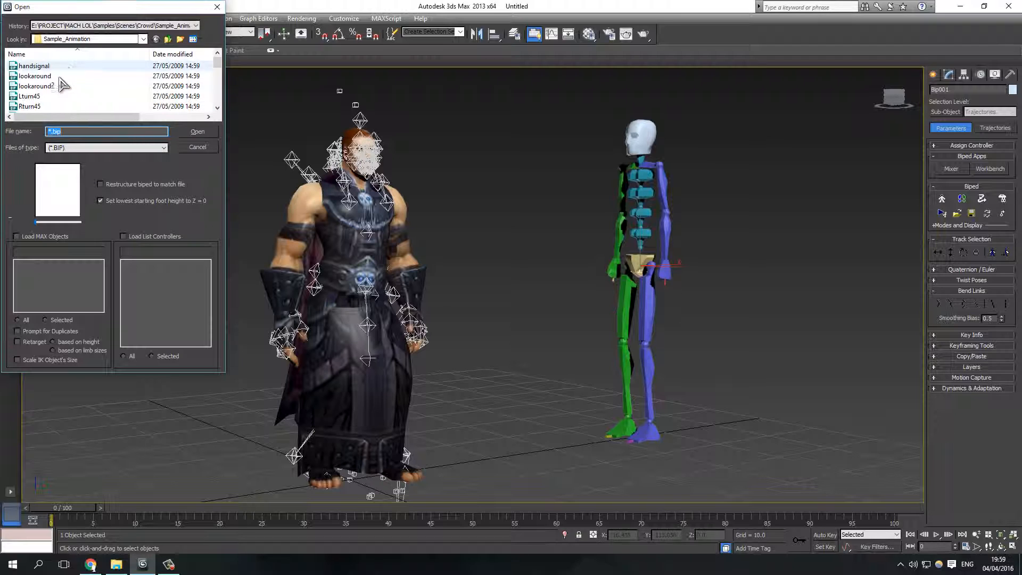
scroll(61, 85, "down", 5)
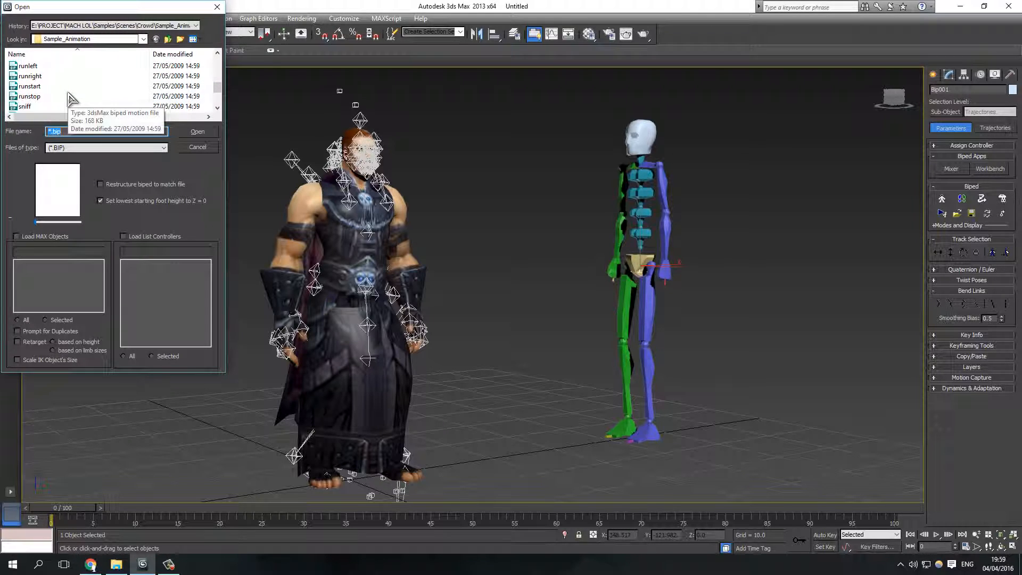
scroll(58, 100, "down", 1)
left_click(38, 107)
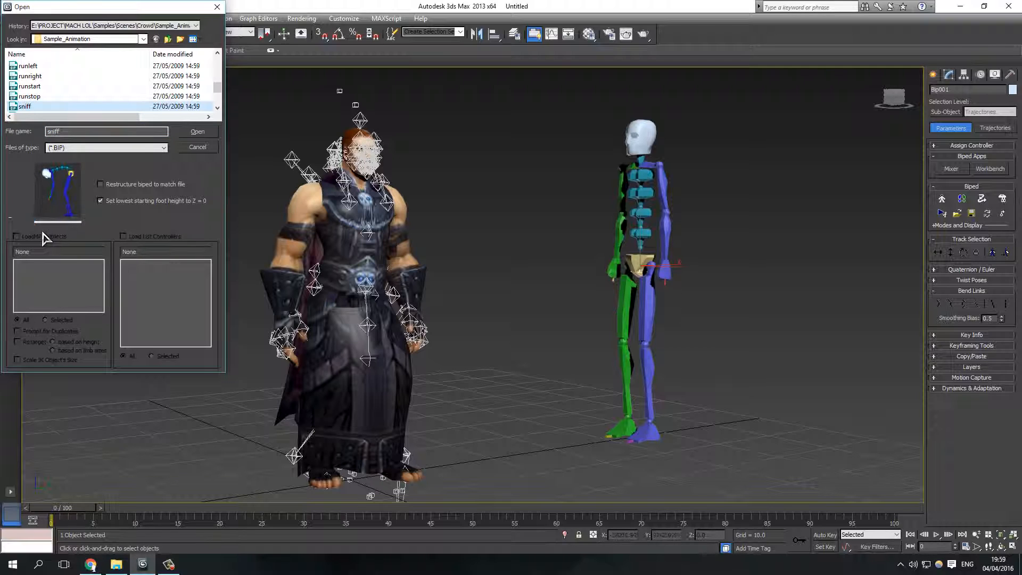
mouse_move(35, 222)
left_mouse_down()
mouse_move(74, 229)
mouse_move(35, 228)
left_mouse_up()
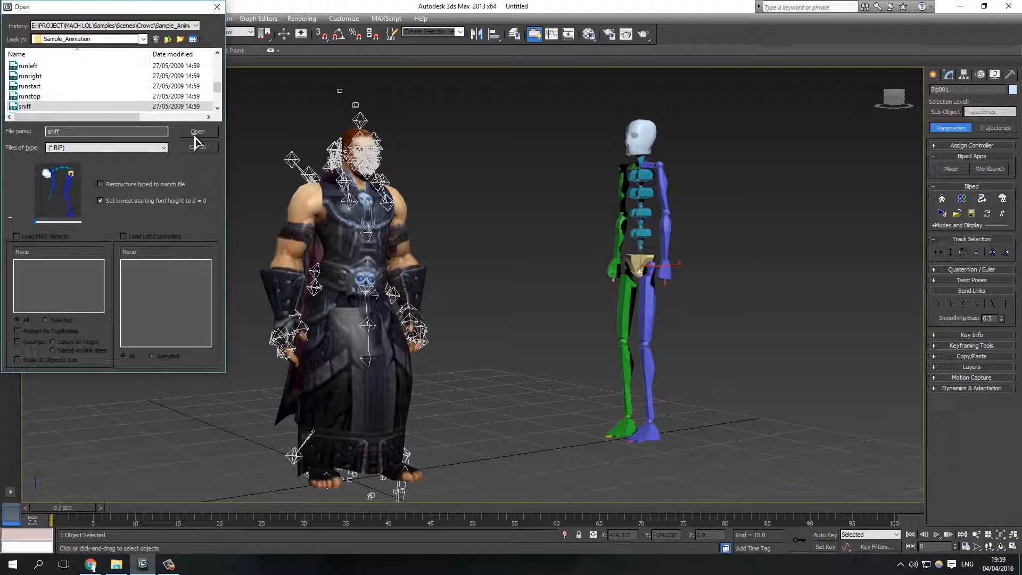
left_click(196, 134)
middle_click_drag(319, 293, 524, 259)
scroll(524, 260, "down", 3)
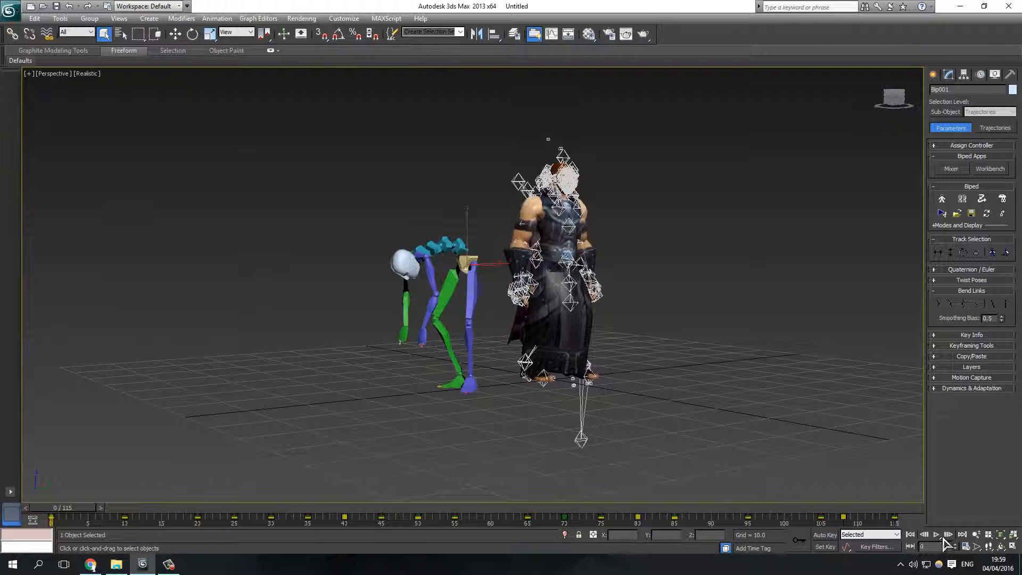
Set the animation playback speed to 1/2x in the time configuration.
left_click(965, 546)
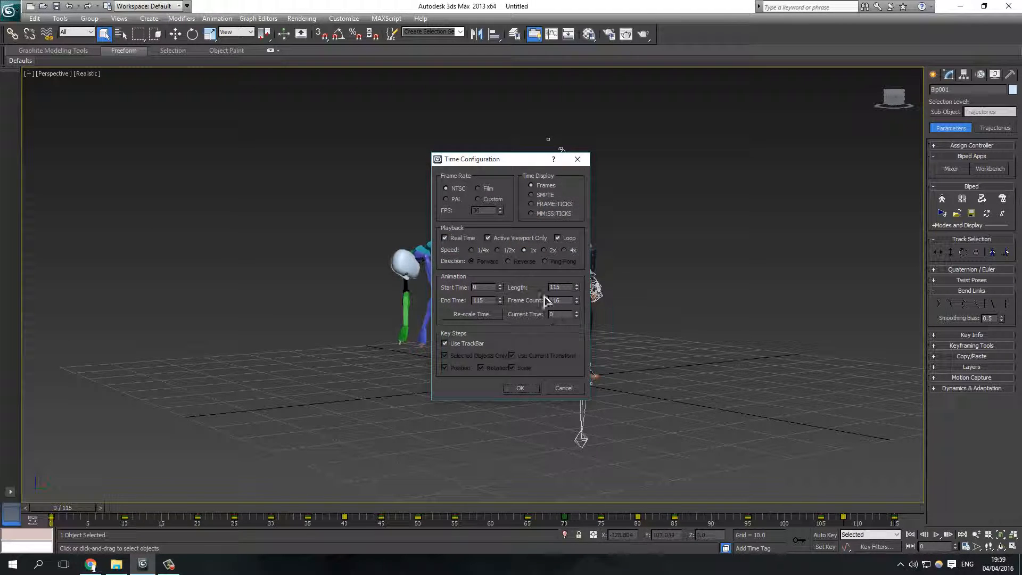
left_click(497, 250)
left_click(511, 388)
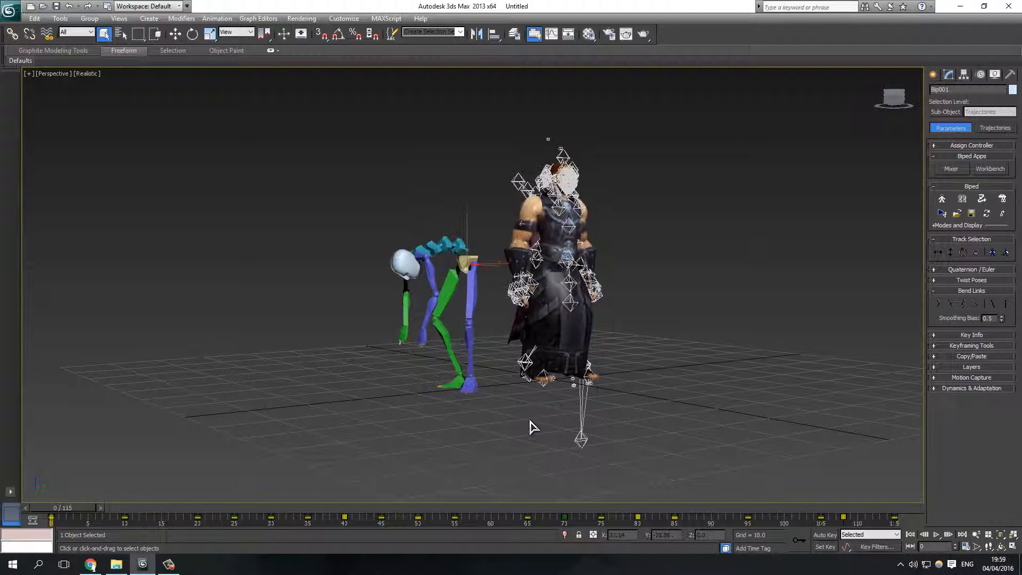
Play back the biped's sniff animation, stop it and delete the biped.
scroll(530, 422, "down", 3)
middle_click_drag(531, 422, 438, 415)
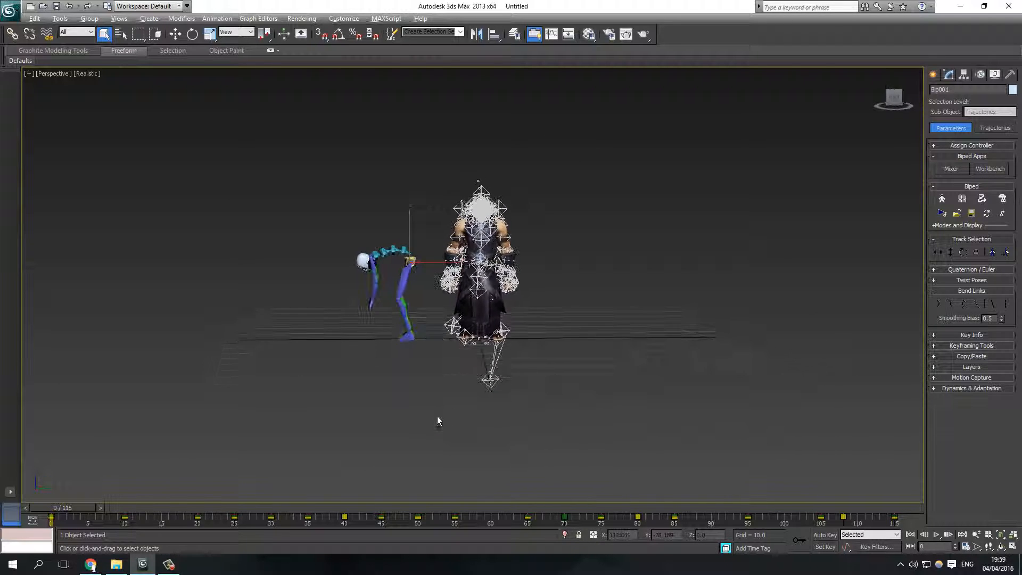
left_click(936, 535)
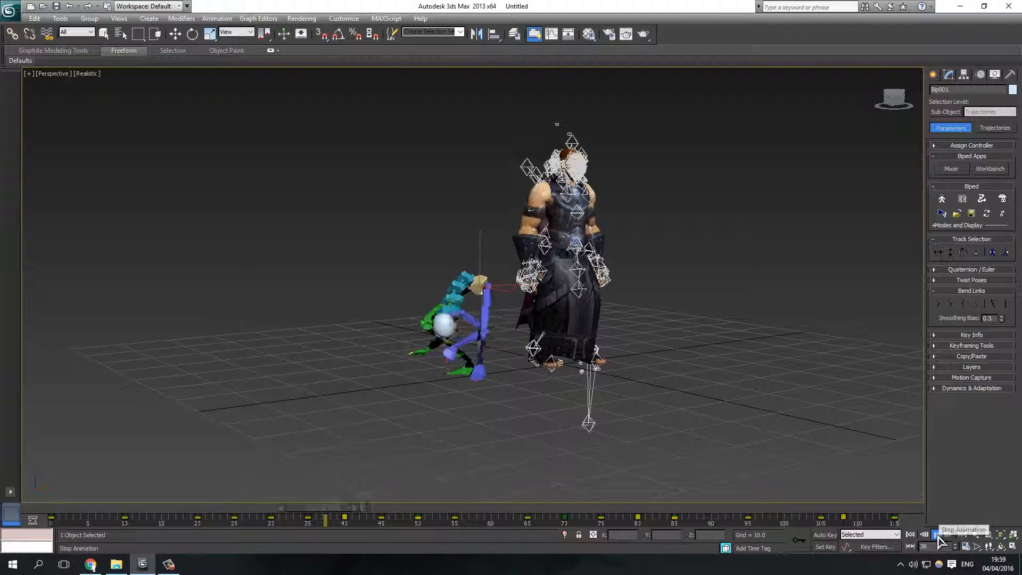
left_click(937, 536)
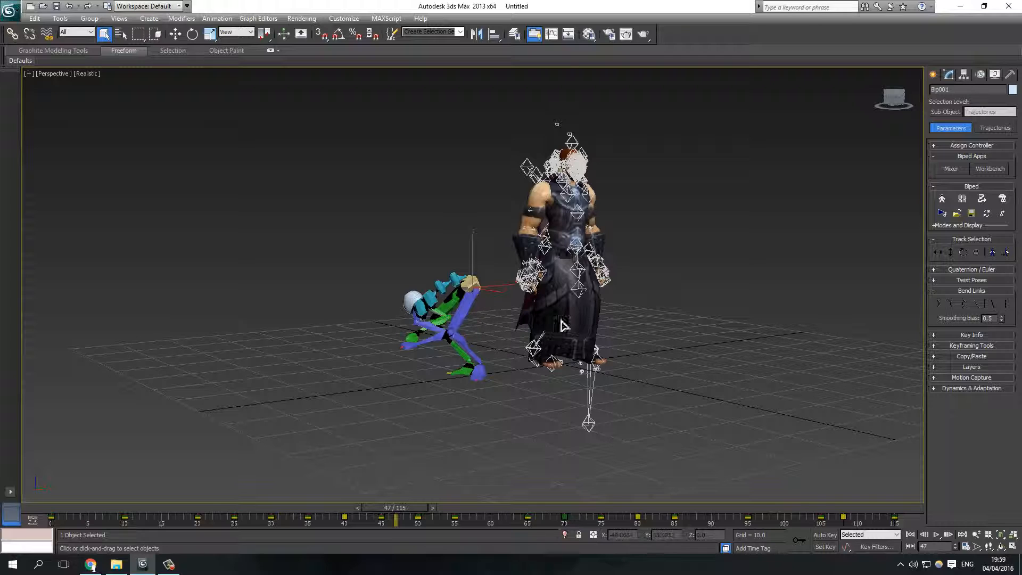
key("Delete")
Select the upper eyelid bones of both eyes and raise them about 0.28 units to open the eyes.
middle_click_drag(453, 383, 431, 396)
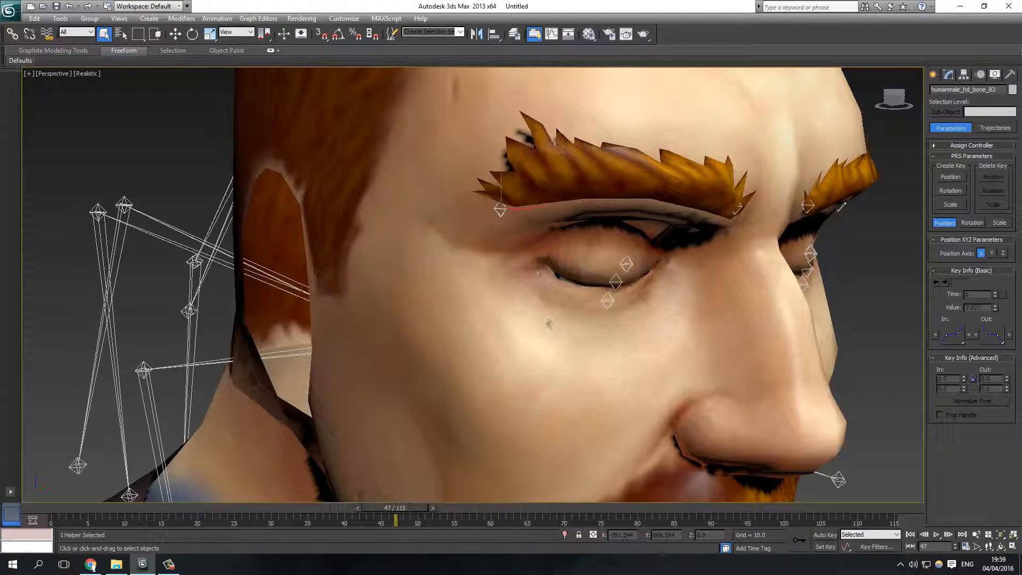
mouse_move(547, 322)
middle_mouse_down("alt")
mouse_move(524, 322)
mouse_move(547, 328)
middle_mouse_up("alt")
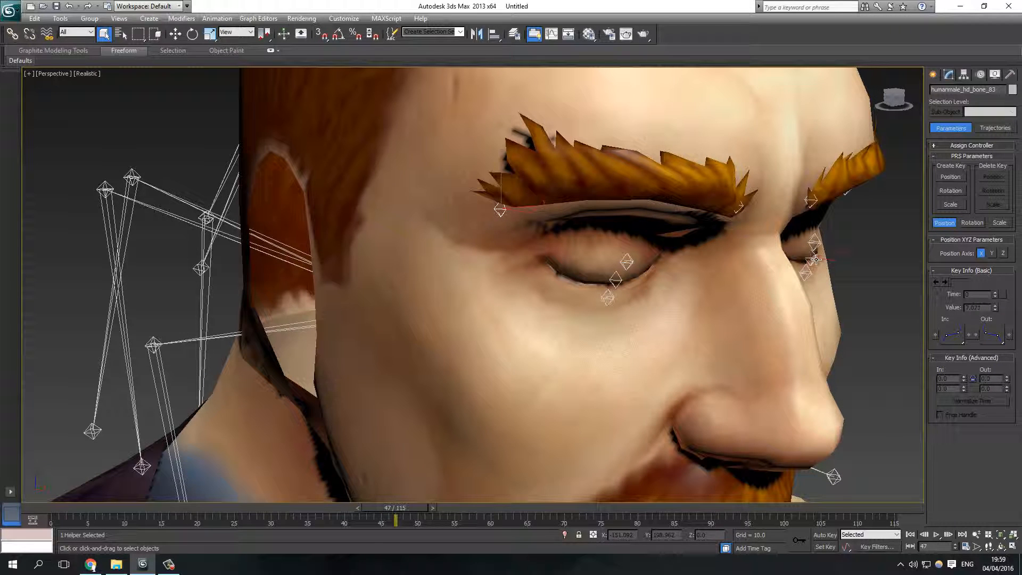
left_click(617, 281)
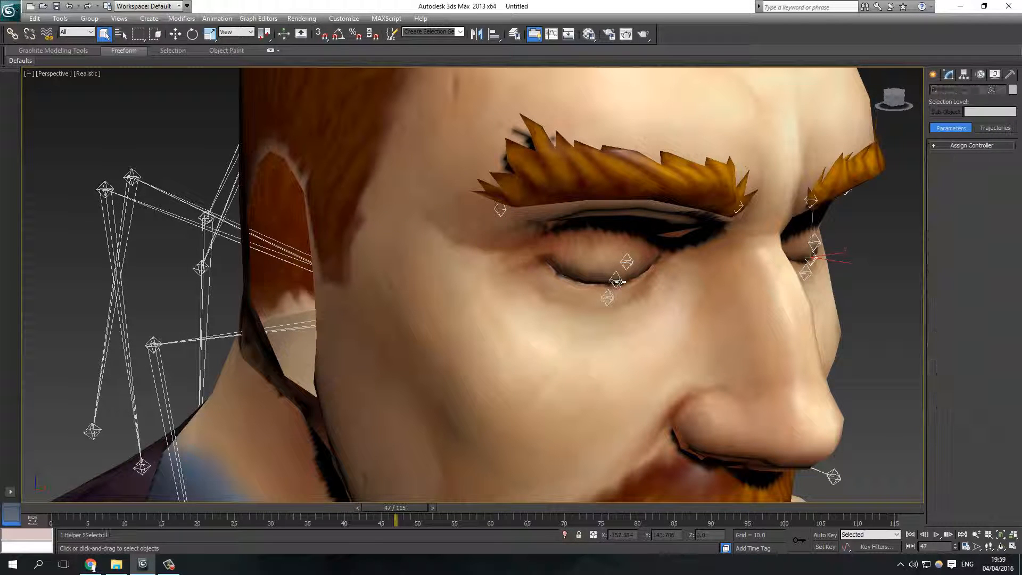
right_click(617, 281)
key("Escape")
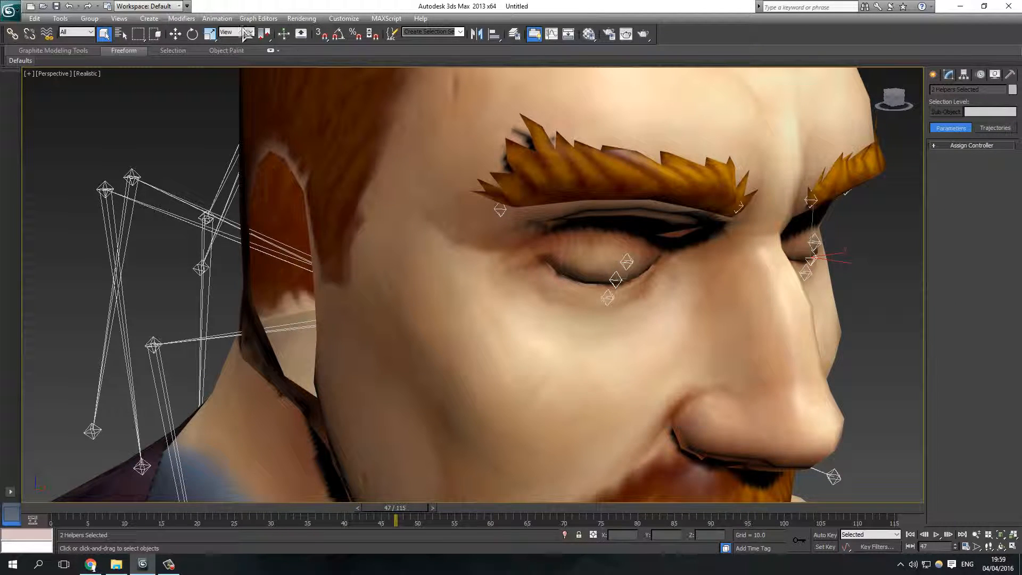
left_click(175, 35)
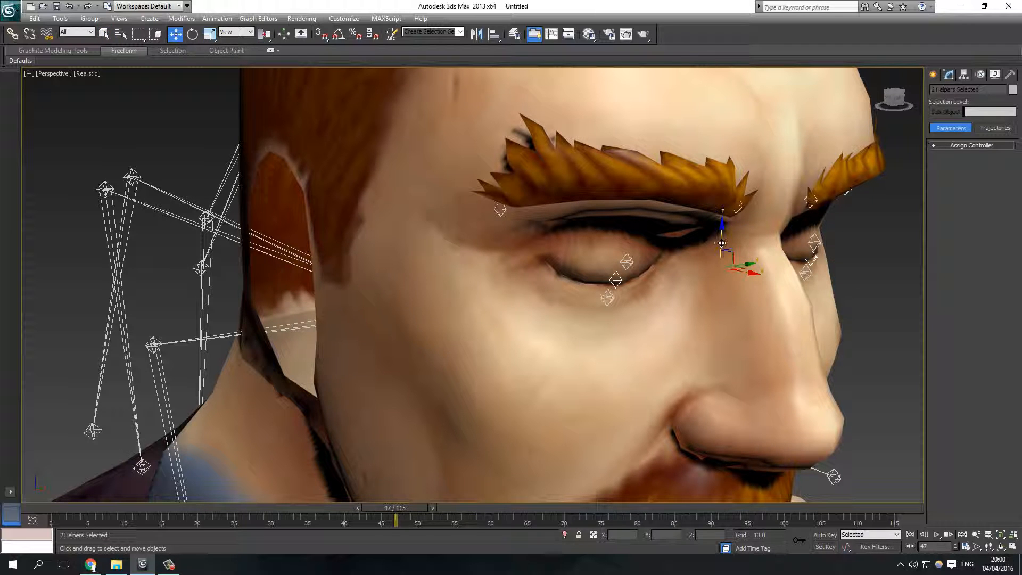
left_click_drag(723, 235, 729, 189)
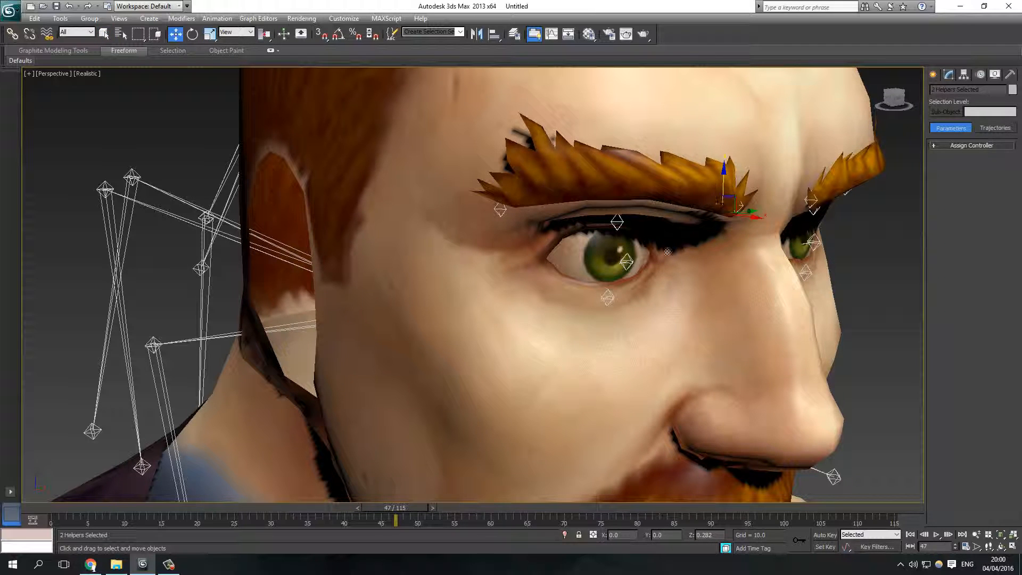
Deselect the eyelid bones and examine the character's face, head and surrounding bones from the front and side.
middle_click_drag(536, 349, 486, 336, "alt")
scroll(434, 288, "down", 4)
left_click(432, 285)
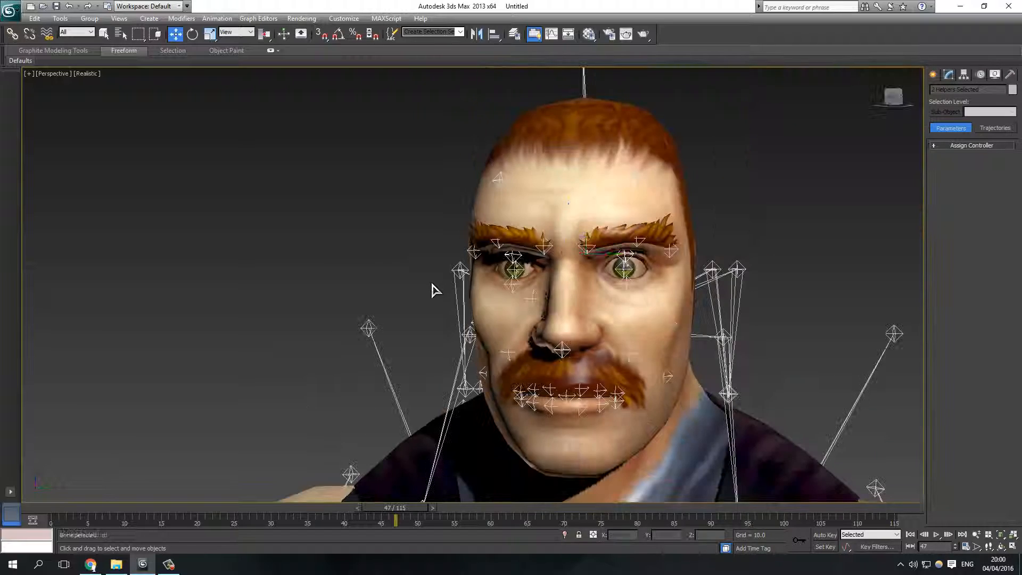
middle_click_drag(433, 290, 403, 274, "alt")
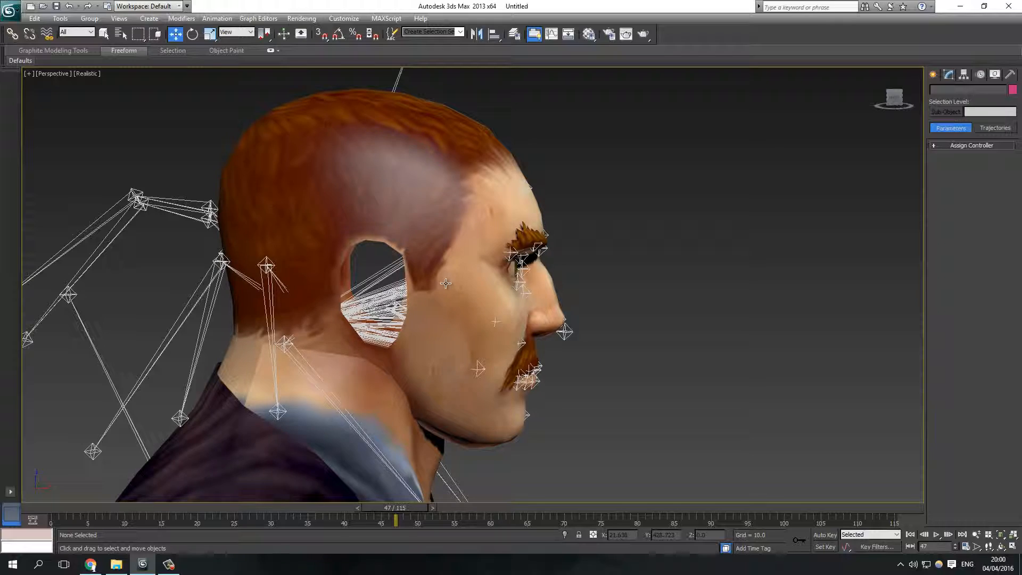
middle_click_drag(463, 211, 543, 254, "alt")
scroll(542, 255, "down", 5)
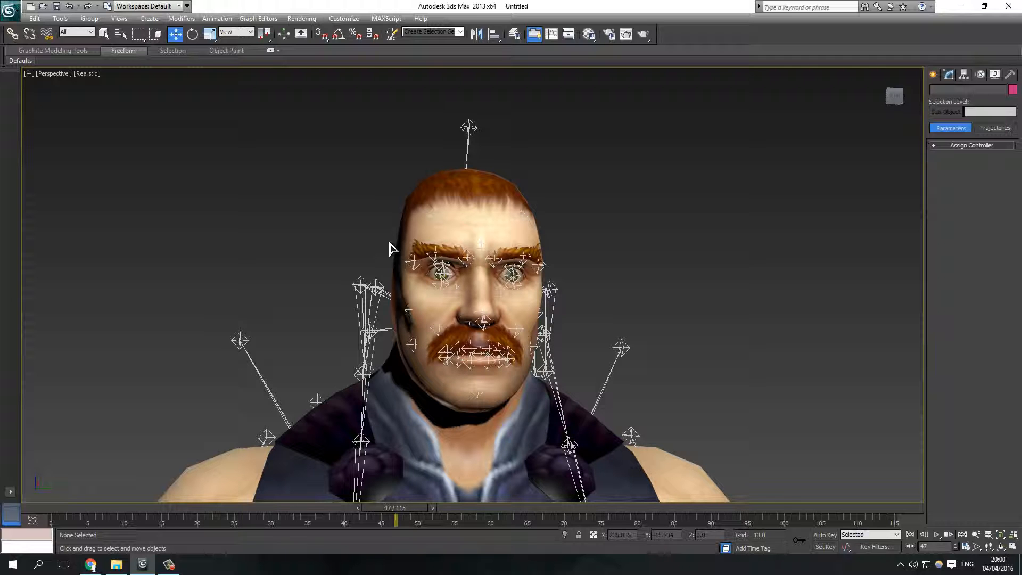
scroll(391, 248, "down", 5)
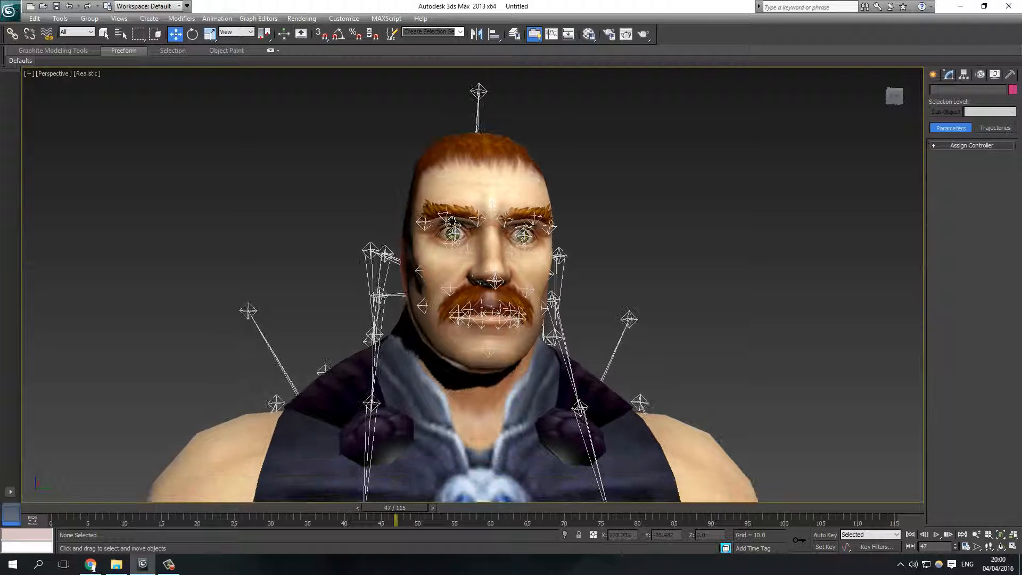
middle_click_drag(525, 209, 506, 202)
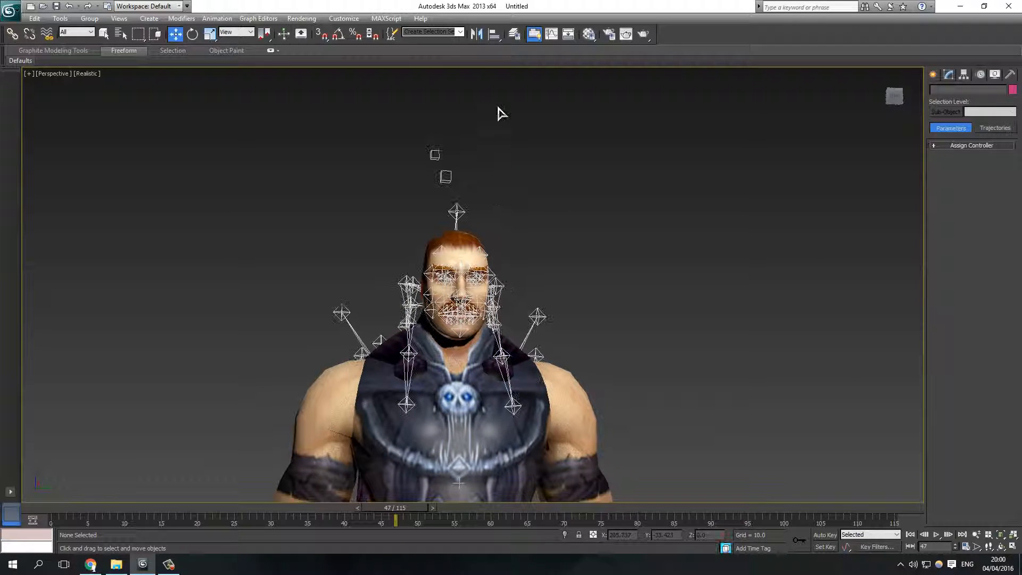
Create a new layer named Unused in the Layer Manager.
left_click(516, 38)
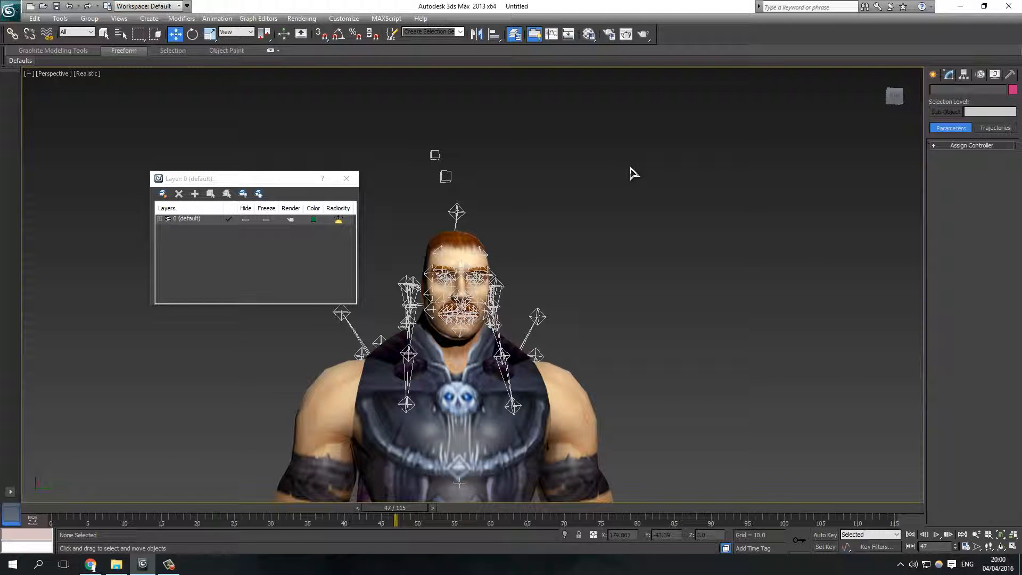
mouse_move(602, 121)
left_mouse_down()
mouse_move(734, 203)
mouse_move(695, 203)
left_mouse_up()
right_click(173, 243)
left_click(272, 169)
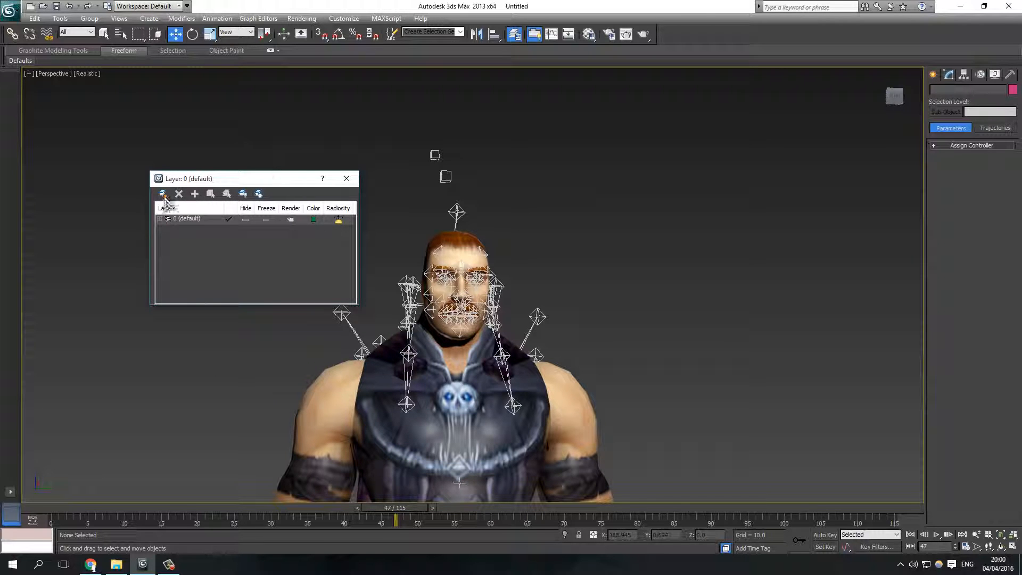
left_click(163, 193)
left_click(194, 229)
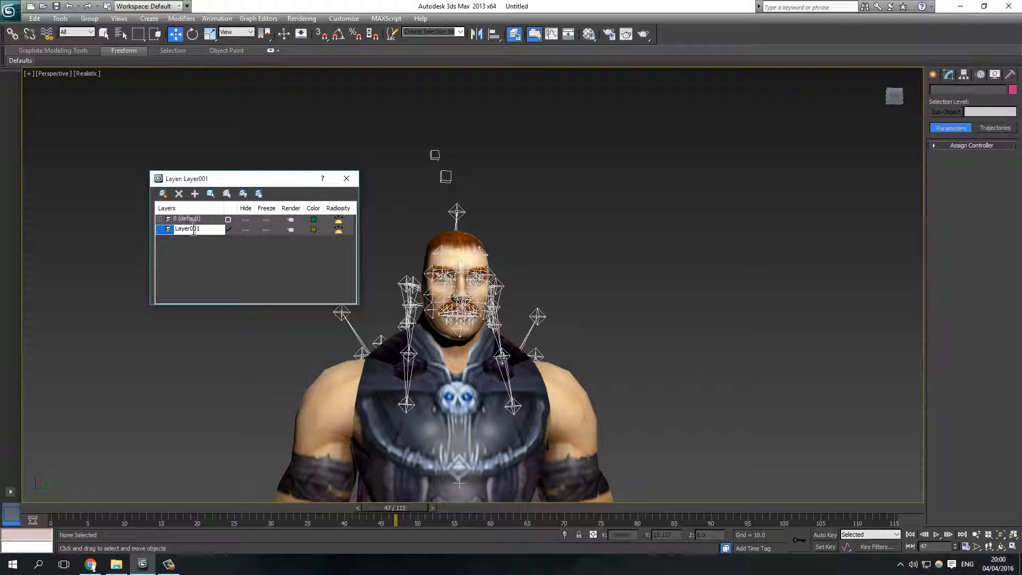
double_click(193, 229)
key("BackSpace")
type("Unused")
key("Return")
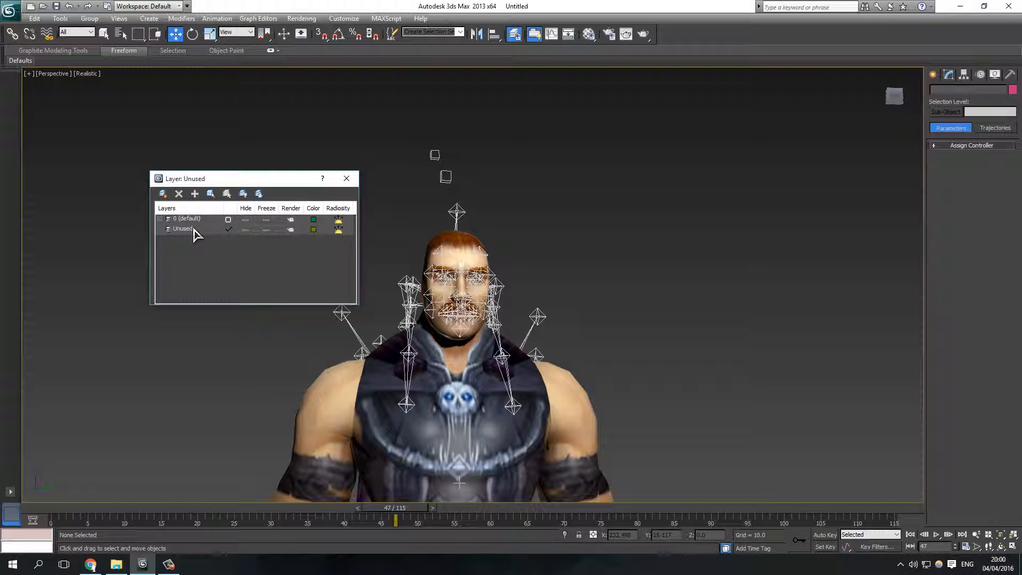
Hide the Unused layer and move the layer window clear of the character.
left_click(245, 229)
mouse_move(235, 179)
left_mouse_down()
mouse_move(105, 95)
mouse_move(109, 82)
left_mouse_up()
middle_click_drag(470, 294, 470, 295)
scroll(470, 294, "down", 5)
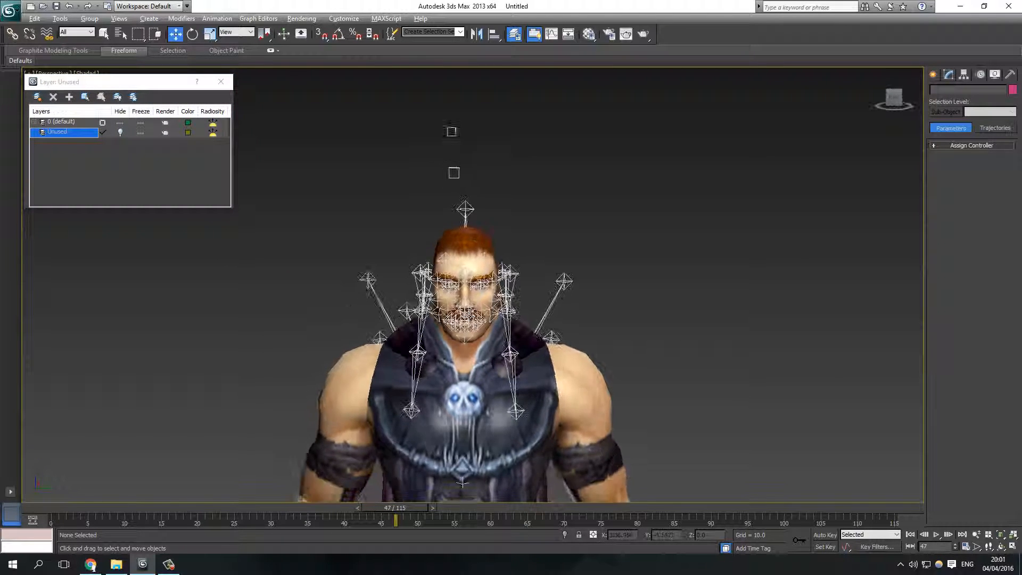
Select the character mesh and hide it so that only the bones stay on view.
middle_click_drag(514, 403, 466, 337)
left_click(465, 336)
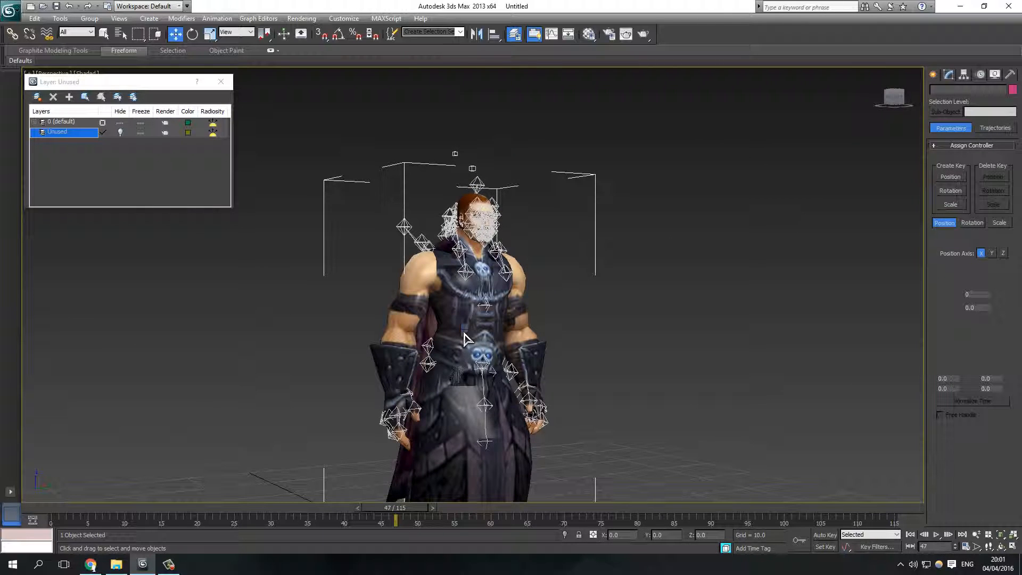
right_click(463, 334)
left_click(487, 299)
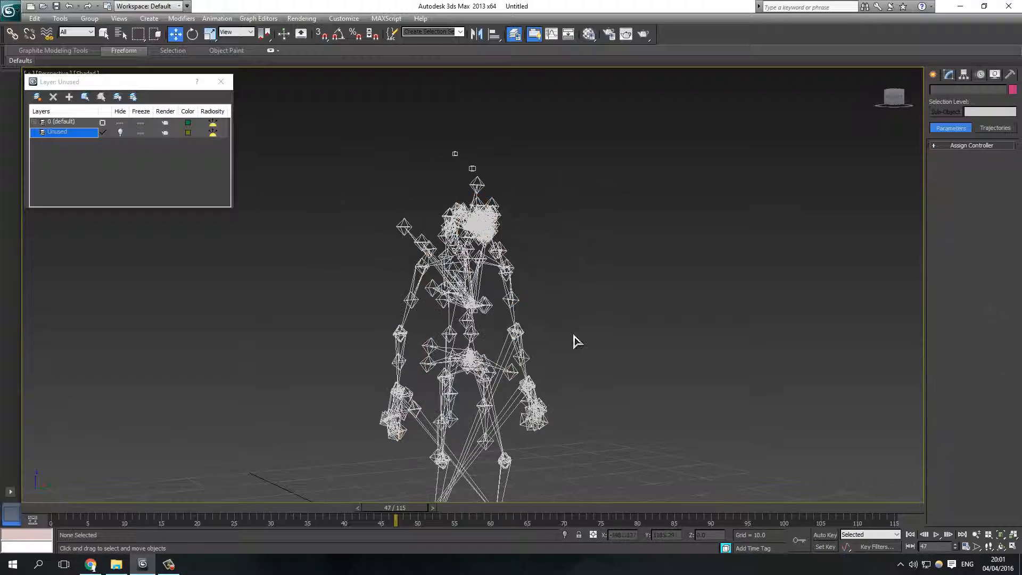
Select the lower-leg and ankle bones below the knees and hide them.
middle_click_drag(575, 342, 541, 338, "alt")
middle_click_drag(515, 392, 501, 390, "alt")
scroll(501, 390, "up", 5)
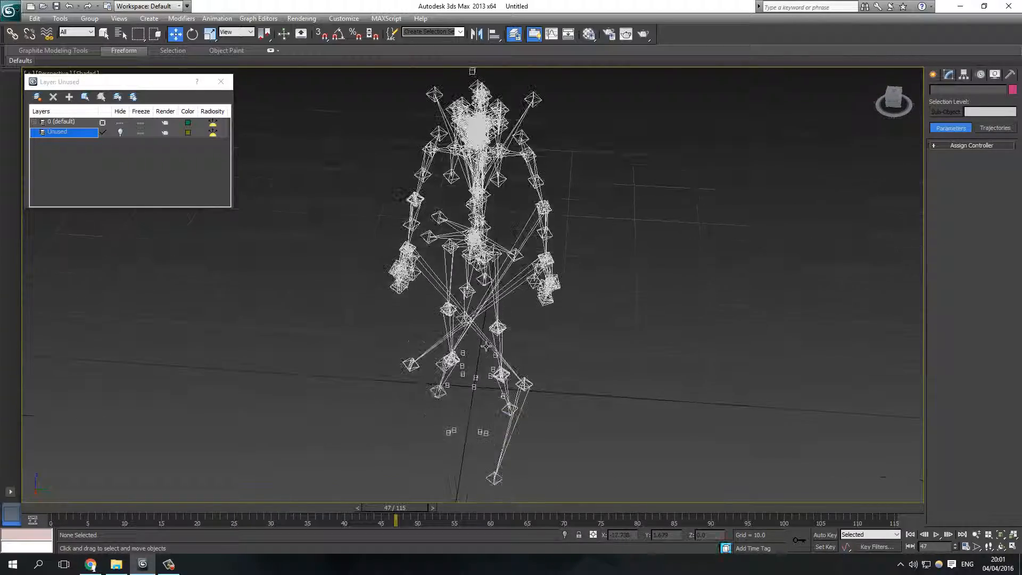
middle_click_drag(531, 344, 499, 208, "alt")
middle_click_drag(479, 377, 421, 356, "alt")
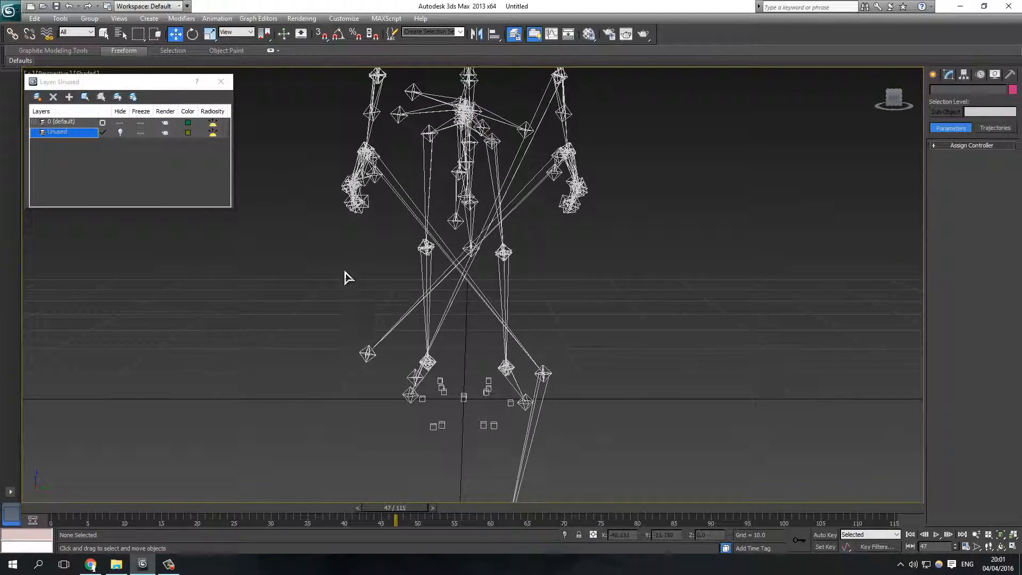
middle_click_drag(347, 292, 324, 269)
left_click_drag(310, 274, 535, 347)
left_click(586, 327)
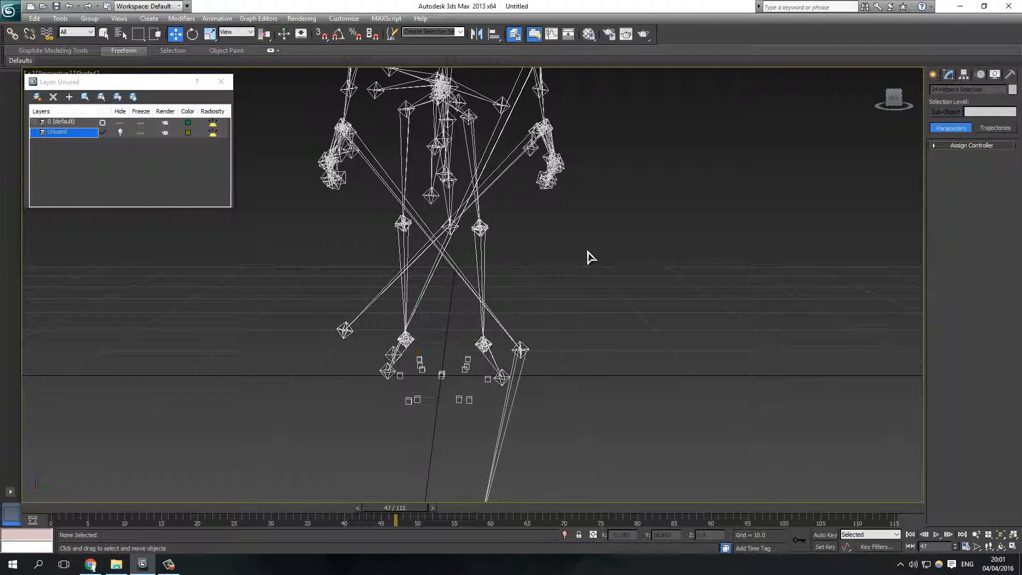
left_click_drag(318, 254, 552, 349)
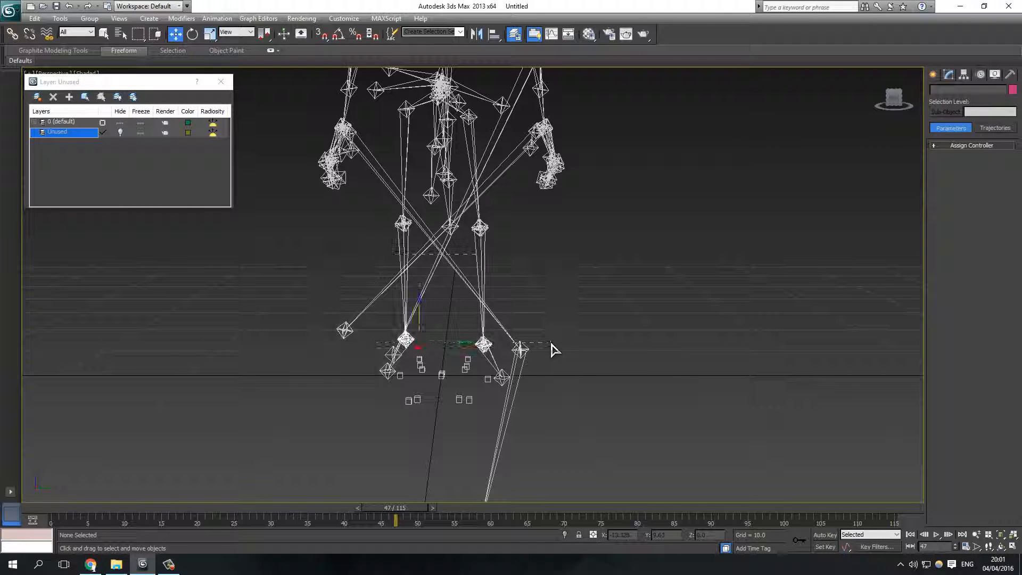
right_click(479, 295)
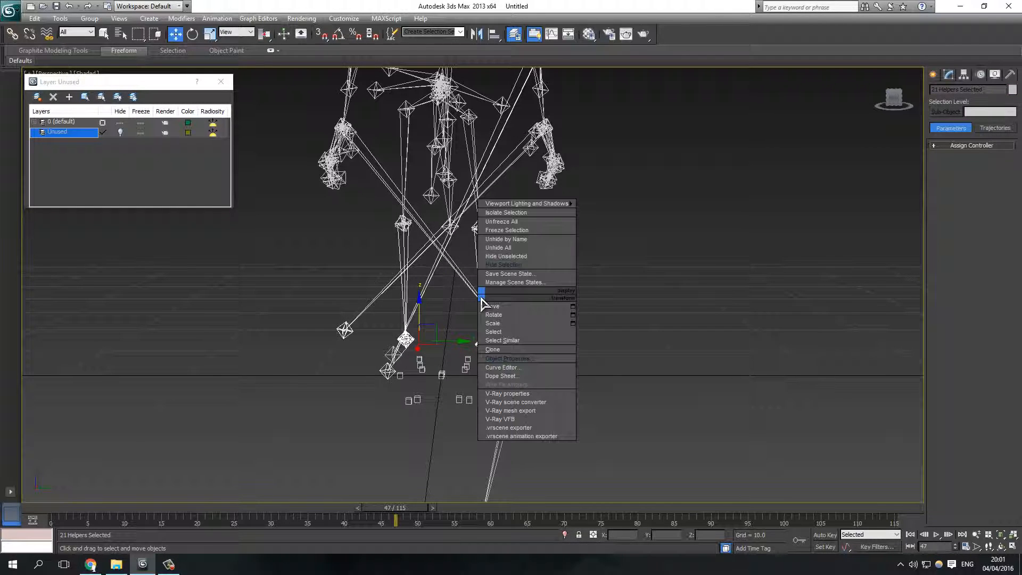
left_click(499, 264)
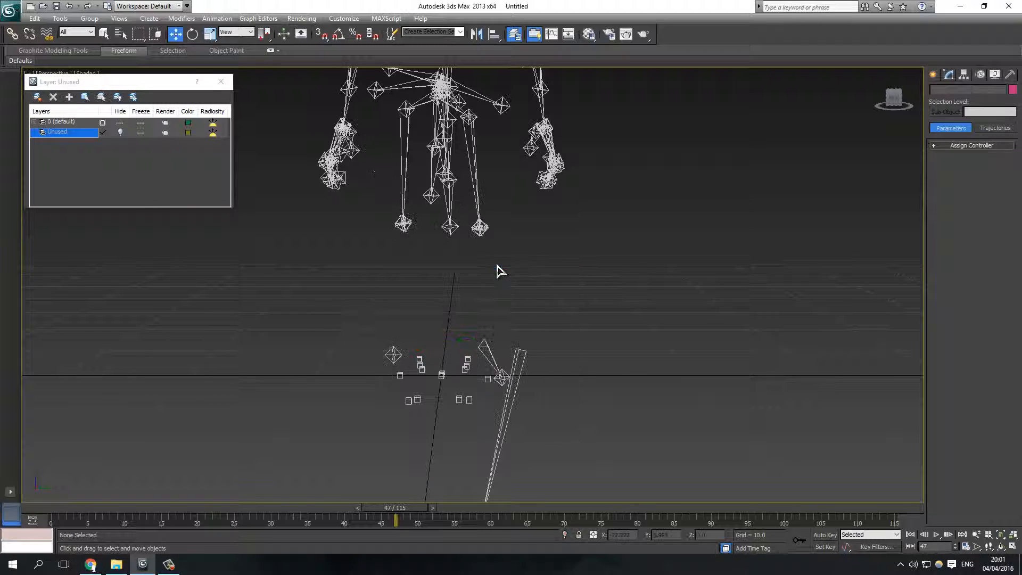
Hide the leftover toe bones of both feet around the small box helpers on the ground.
left_click(394, 353)
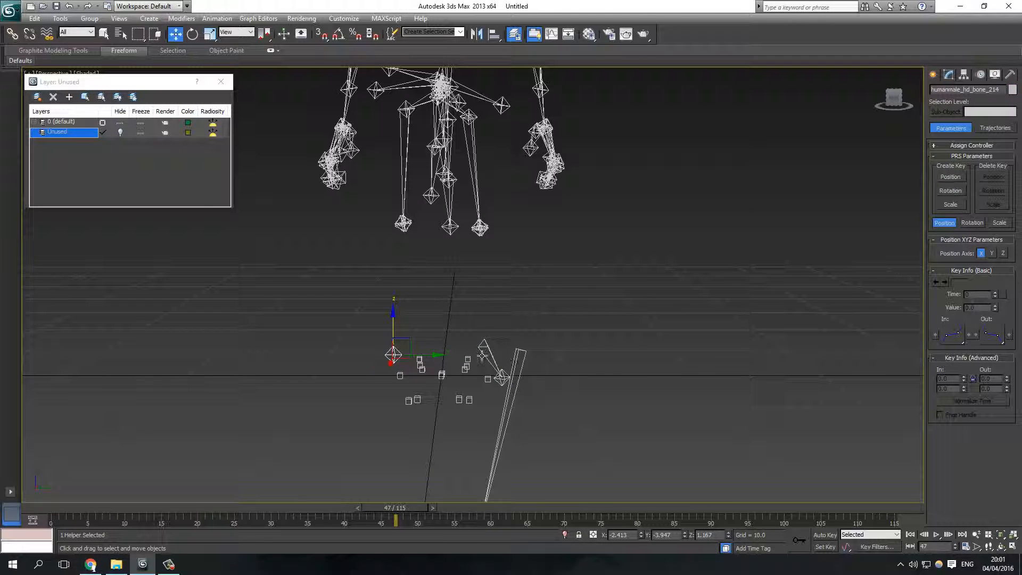
left_click(503, 374, "ctrl")
right_click(502, 376)
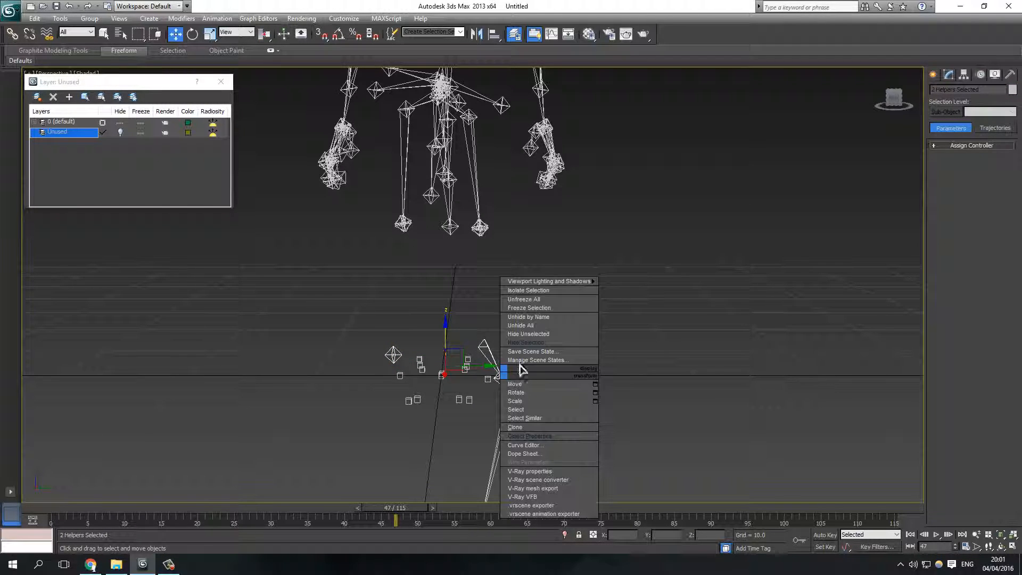
left_click(524, 347)
right_click(393, 354)
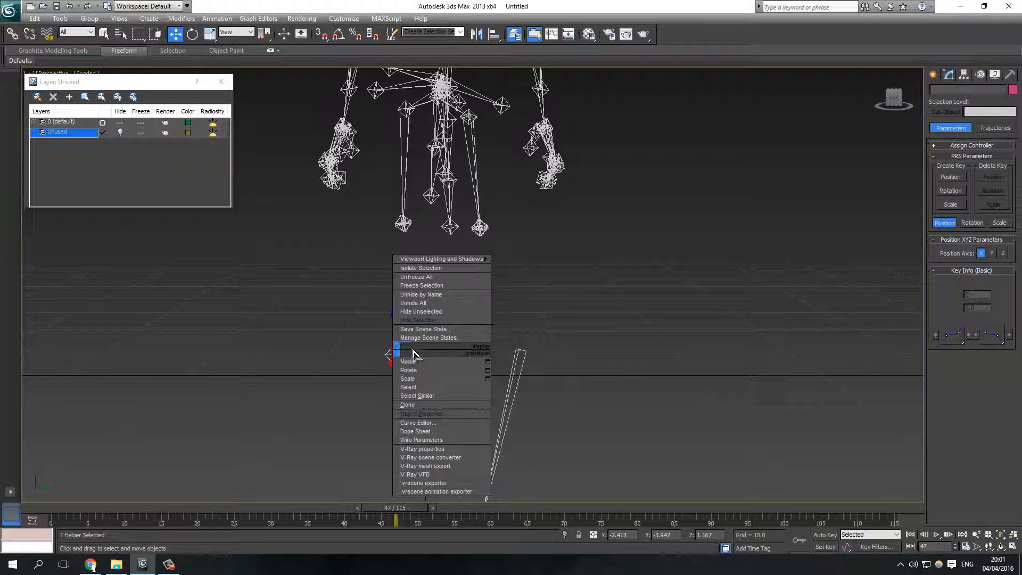
left_click(420, 326)
Select all remaining helpers at ground level, including the long stray bone, and add them to the Unused layer.
left_click_drag(378, 335, 535, 449)
key("z")
scroll(565, 421, "up", 4)
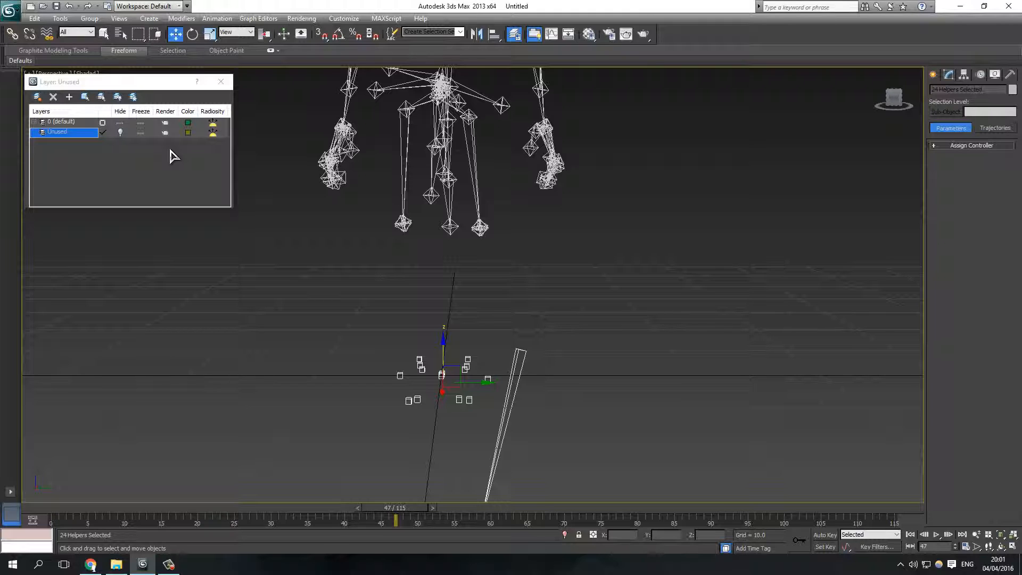
right_click(51, 132)
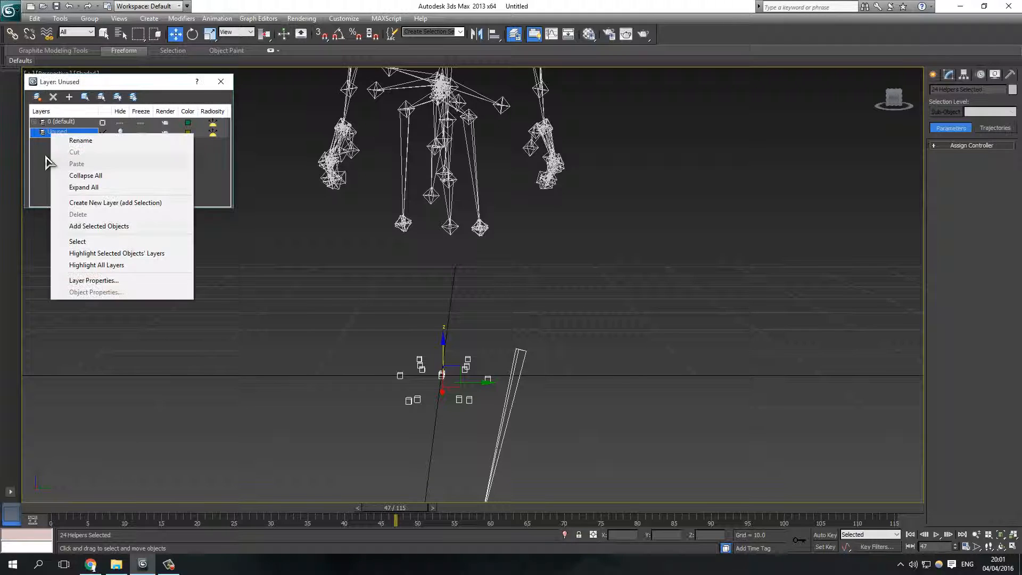
left_click(123, 133)
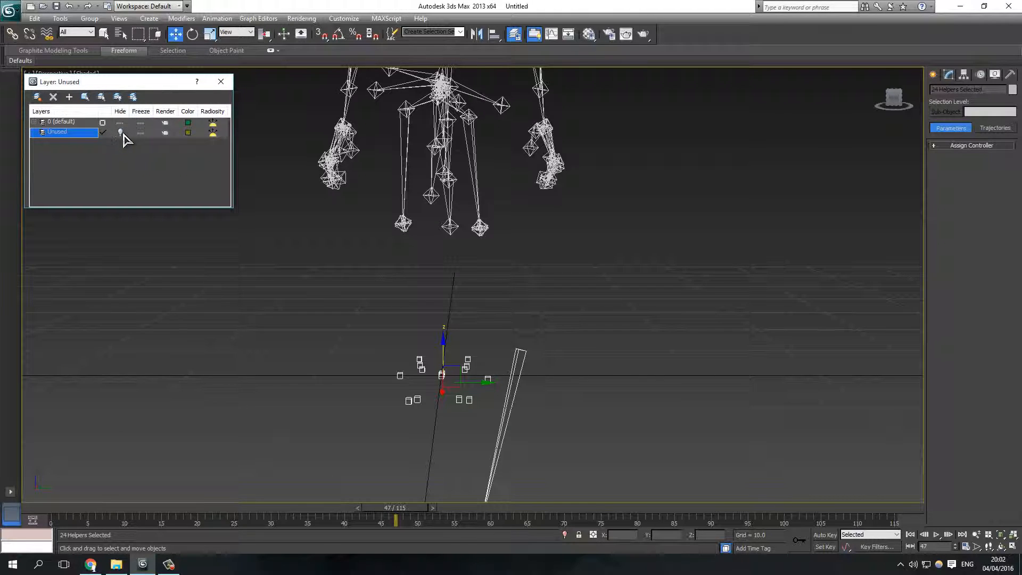
right_click(51, 132)
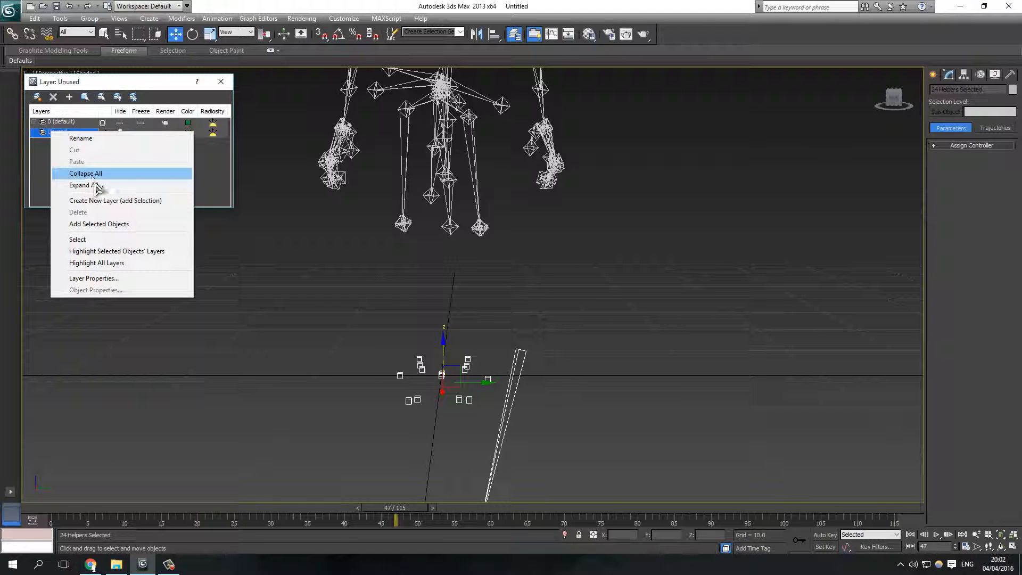
left_click(98, 224)
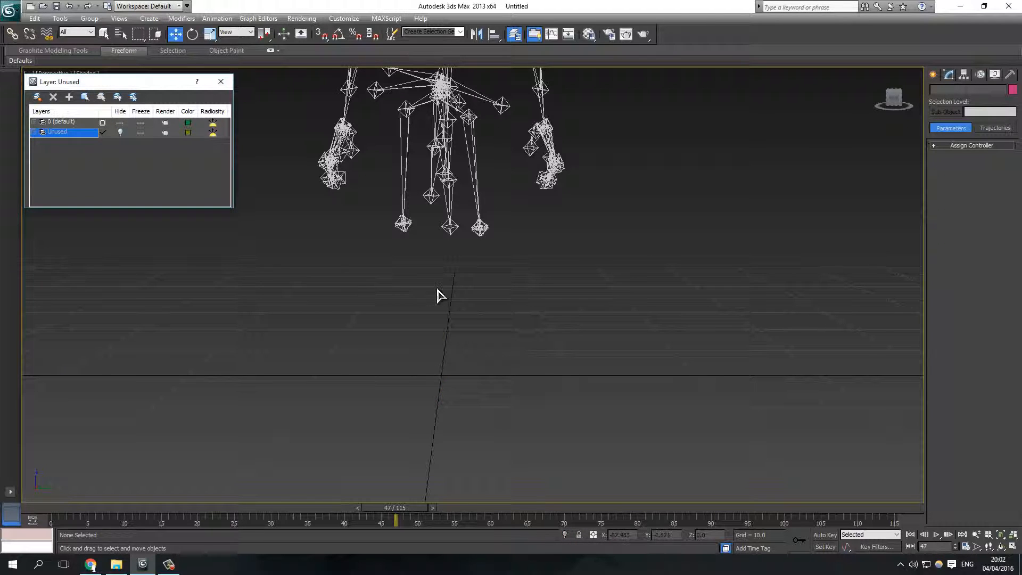
Unhide all objects to bring back the character mesh and its leg bones.
middle_click_drag(444, 299, 450, 358)
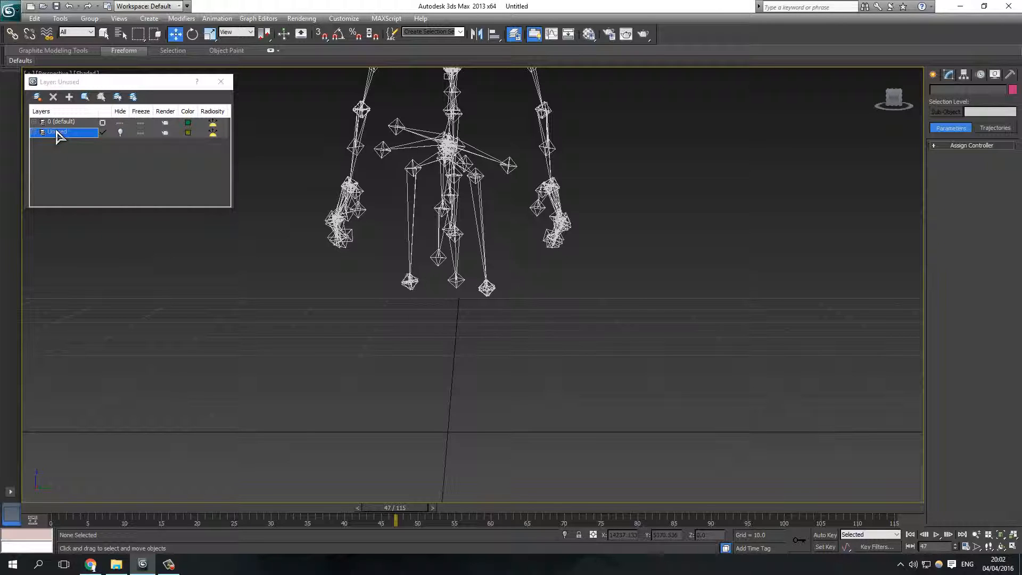
right_click(429, 358)
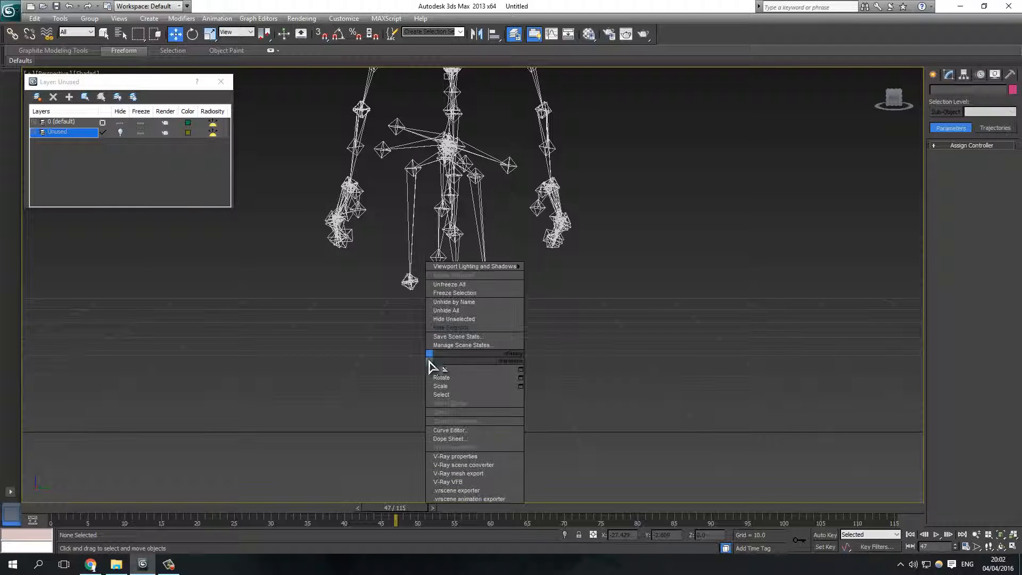
left_click(479, 311)
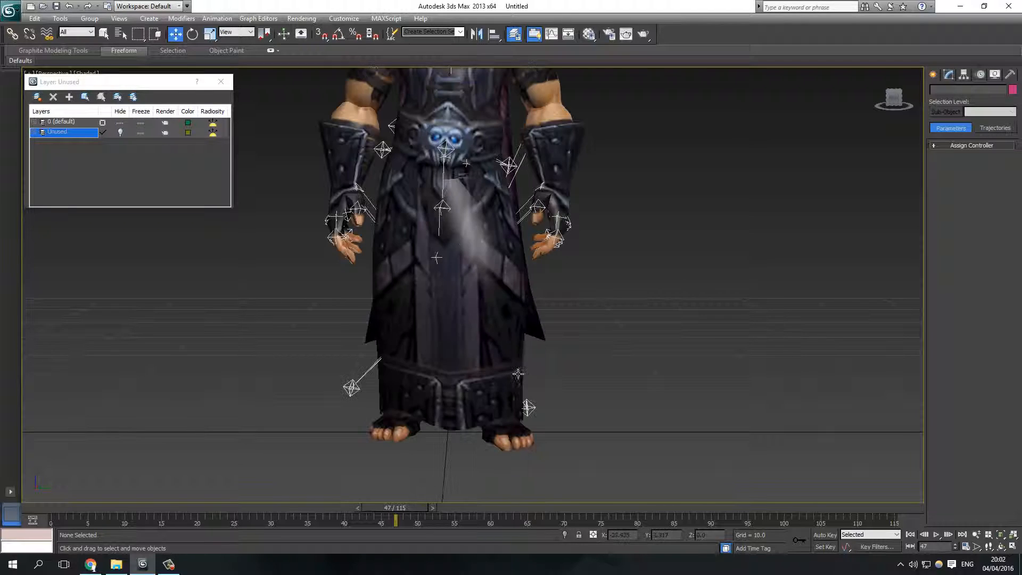
scroll(368, 393, "up", 2)
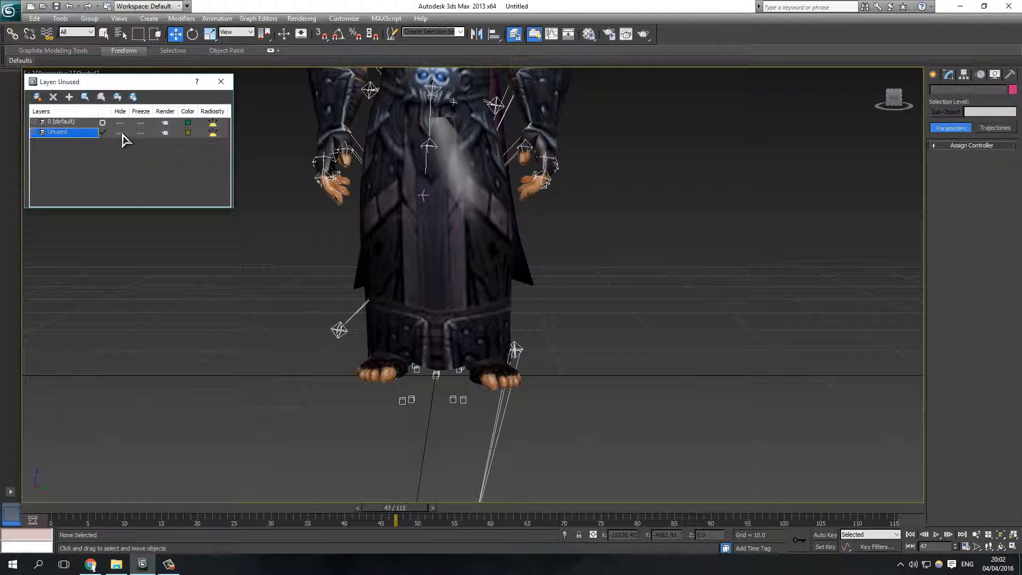
middle_click_drag(454, 312, 462, 236)
middle_click_drag(571, 314, 545, 320)
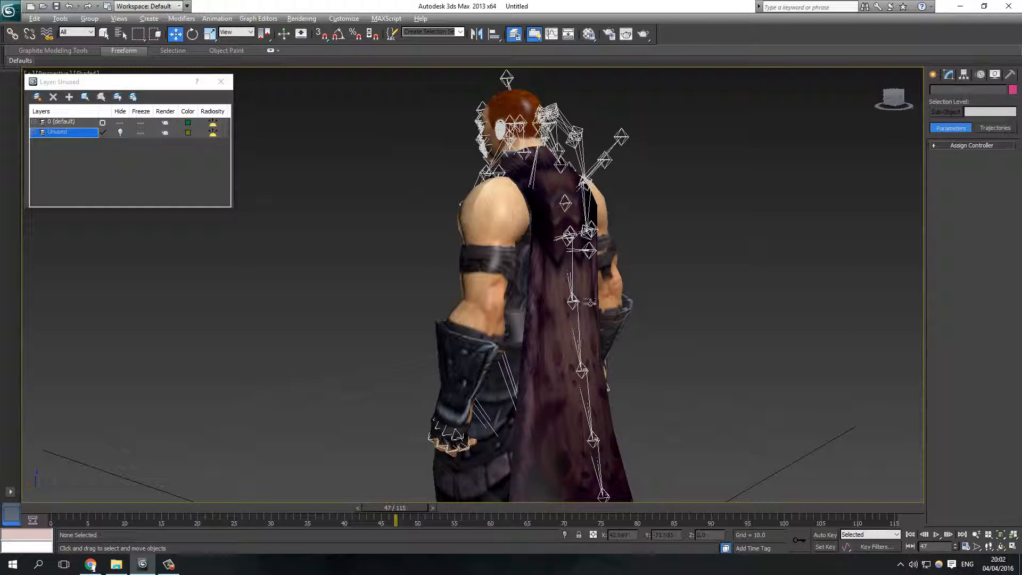
Delete the cape element from the character at the Editable Mesh level.
left_click(547, 257)
middle_click_drag(562, 272, 519, 265)
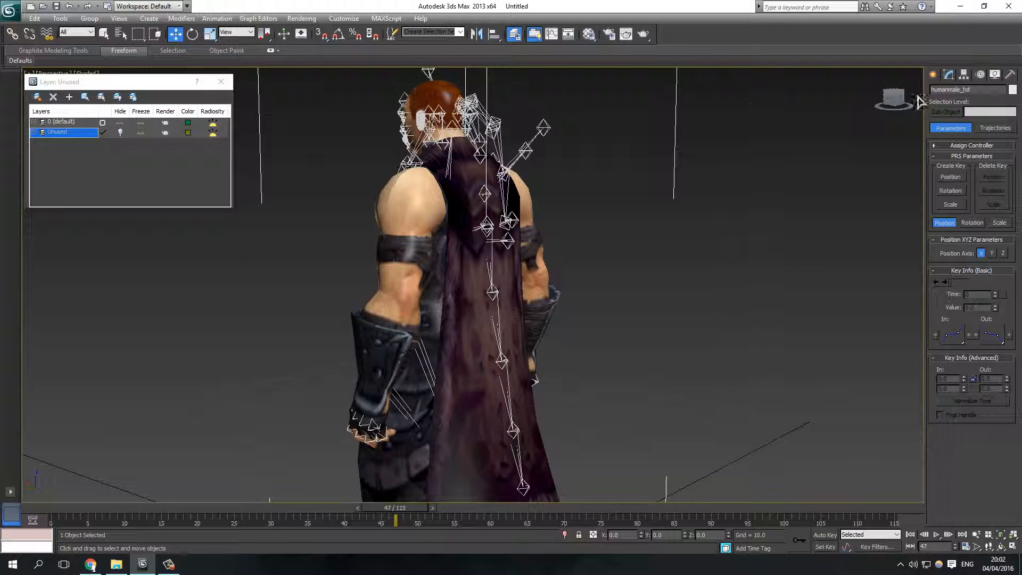
left_click(950, 76)
left_click(960, 134)
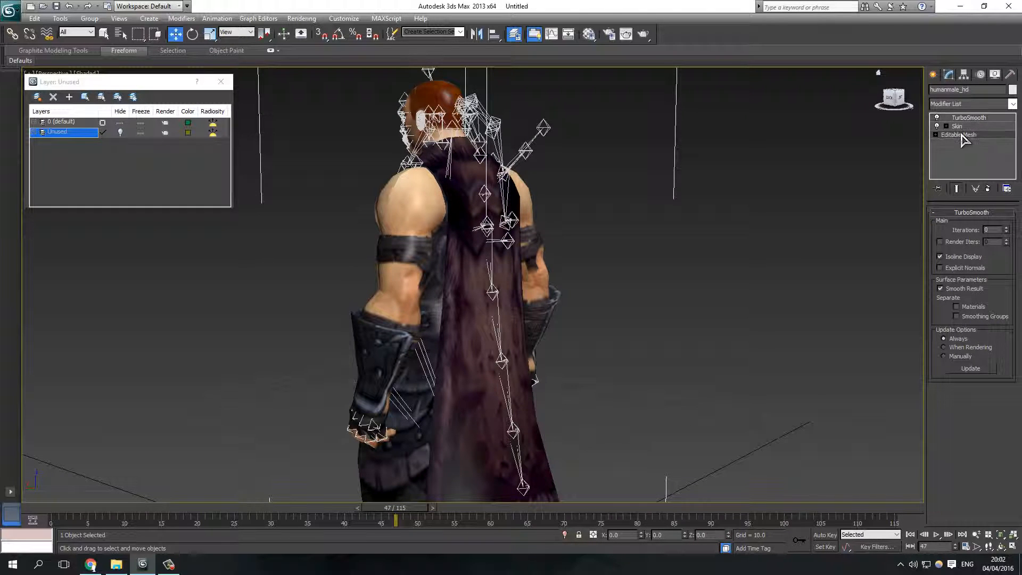
left_click(548, 313)
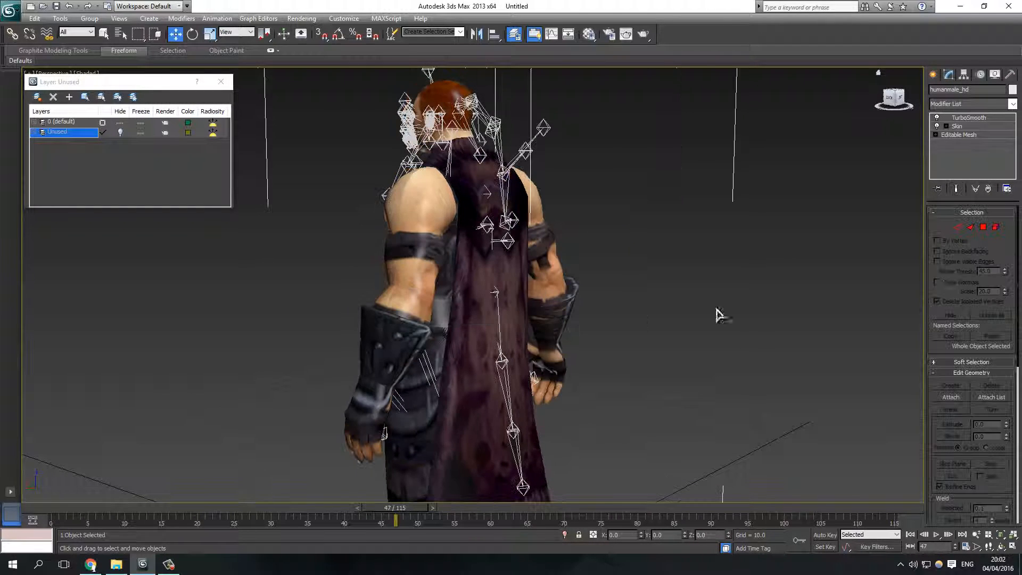
left_click(996, 227)
left_click(470, 343)
middle_click_drag(539, 339, 820, 158, "alt")
key("Delete")
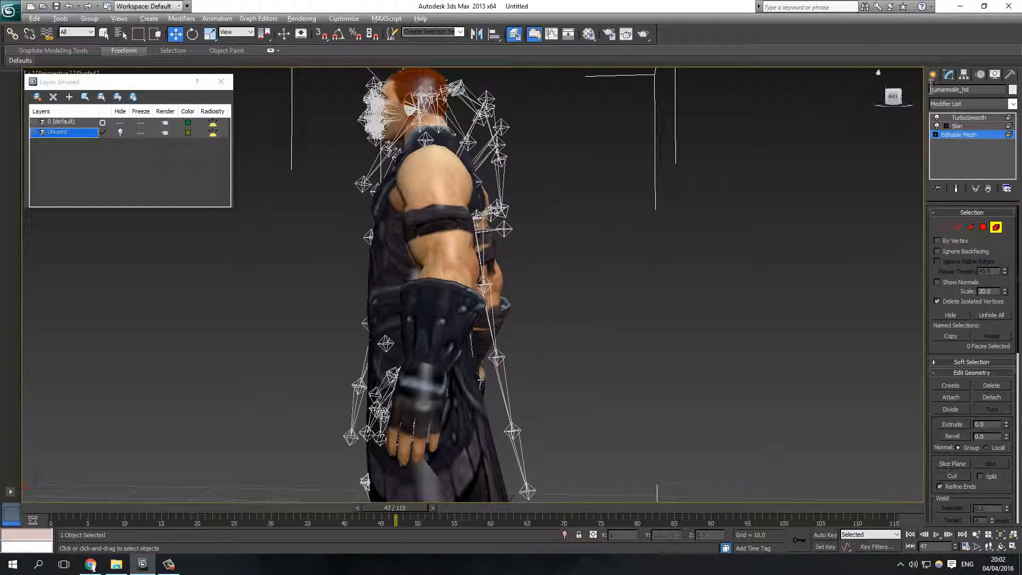
left_click(932, 74)
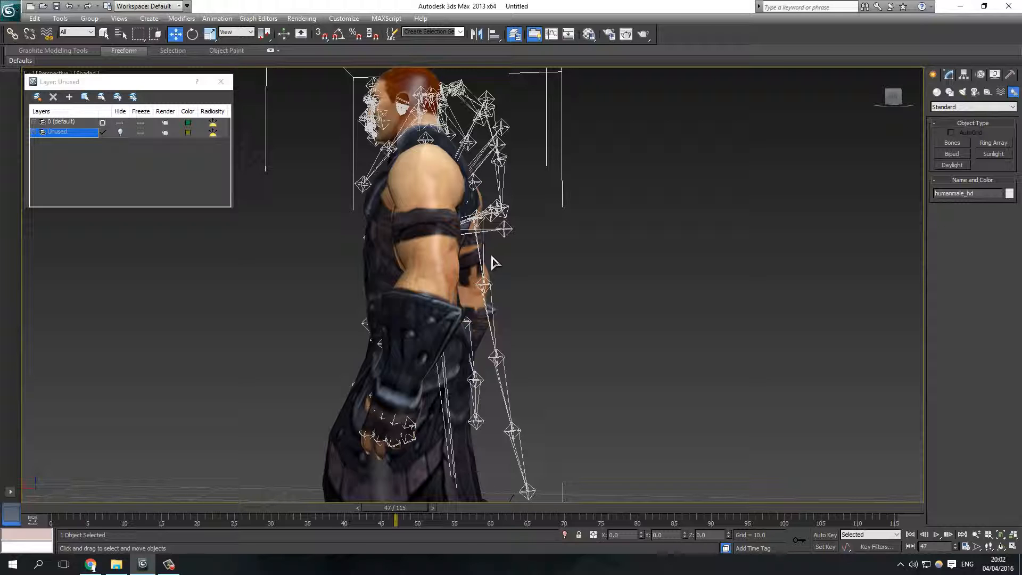
Deselect the mesh, select the bone clusters beside both sides of the head, and add them to the Unused layer.
middle_click_drag(494, 263, 409, 340, "alt")
middle_click_drag(404, 230, 400, 379)
scroll(383, 345, "up", 4)
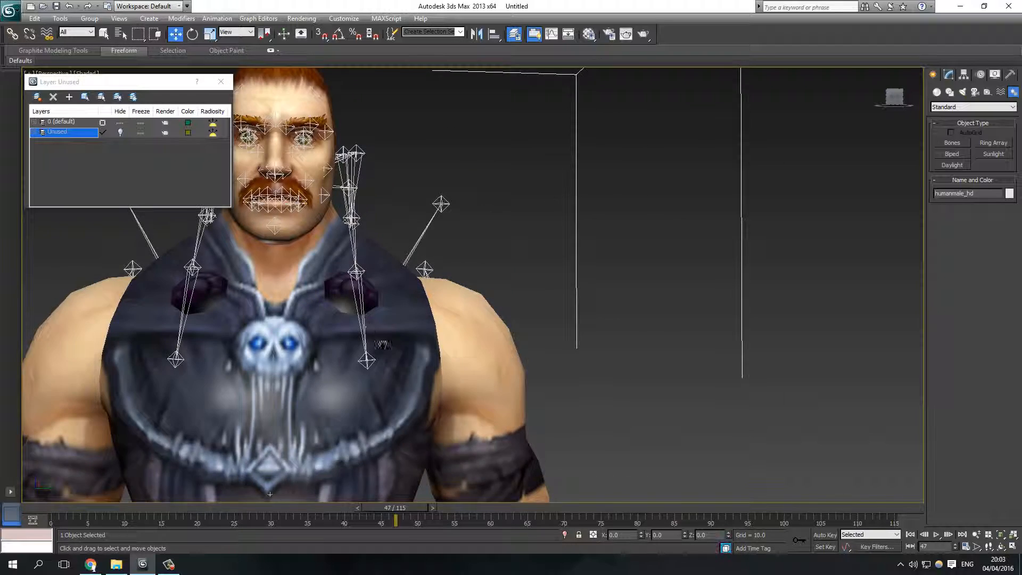
middle_click_drag(382, 345, 390, 356, "alt")
left_click(531, 187)
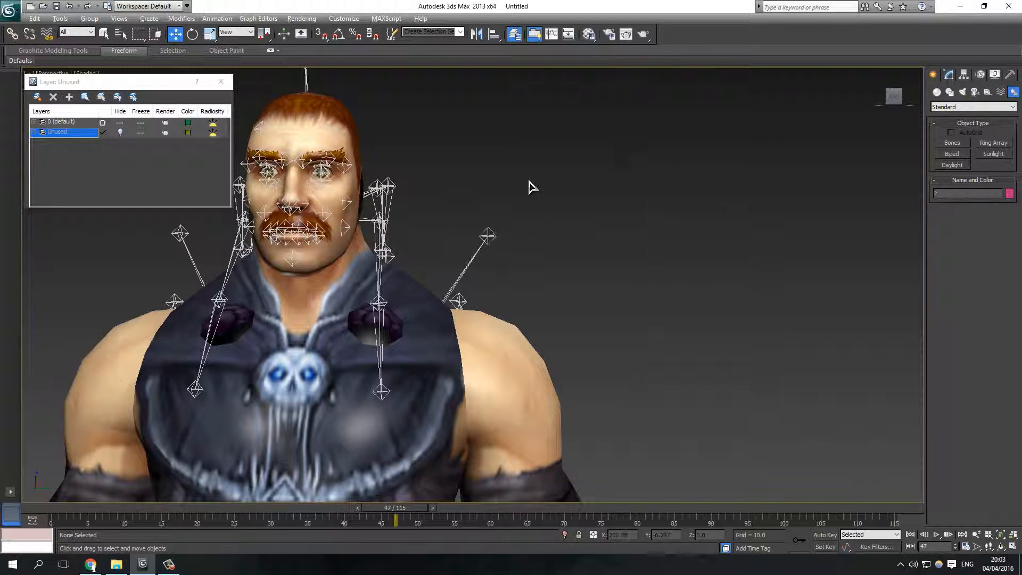
left_click_drag(529, 155, 378, 250)
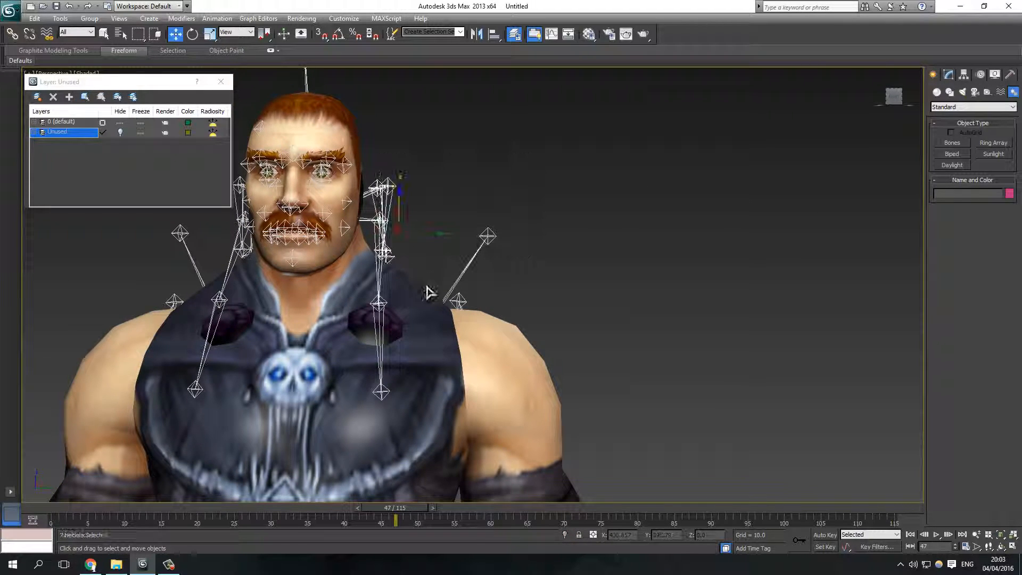
middle_click_drag(338, 275, 450, 282)
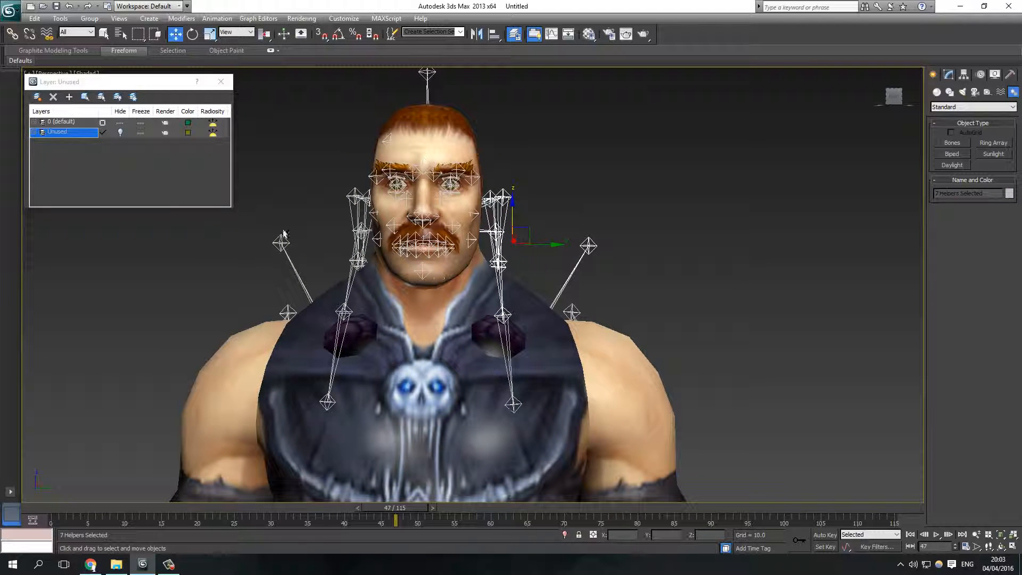
left_click_drag(359, 267, 365, 251, "ctrl")
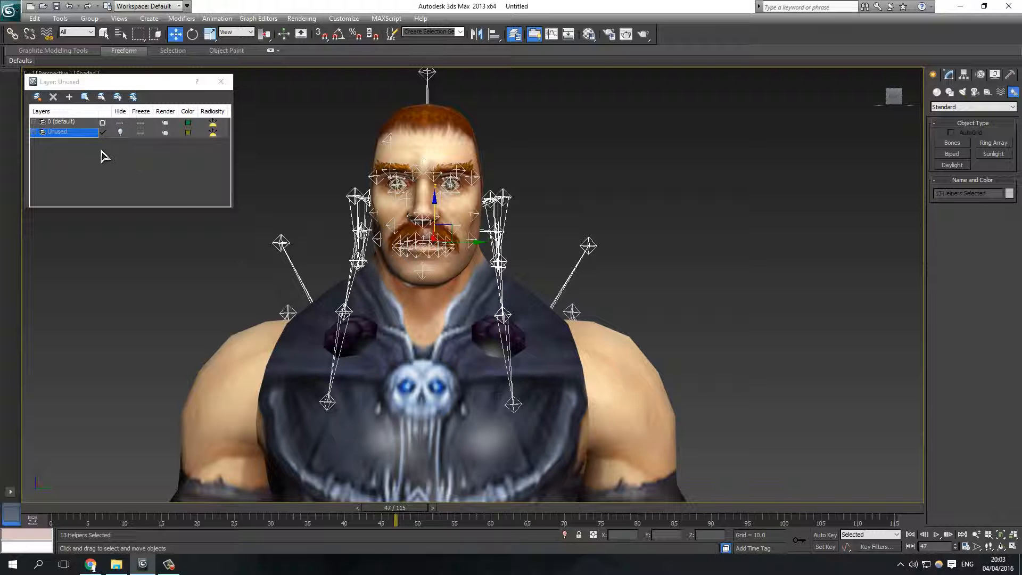
right_click(64, 137)
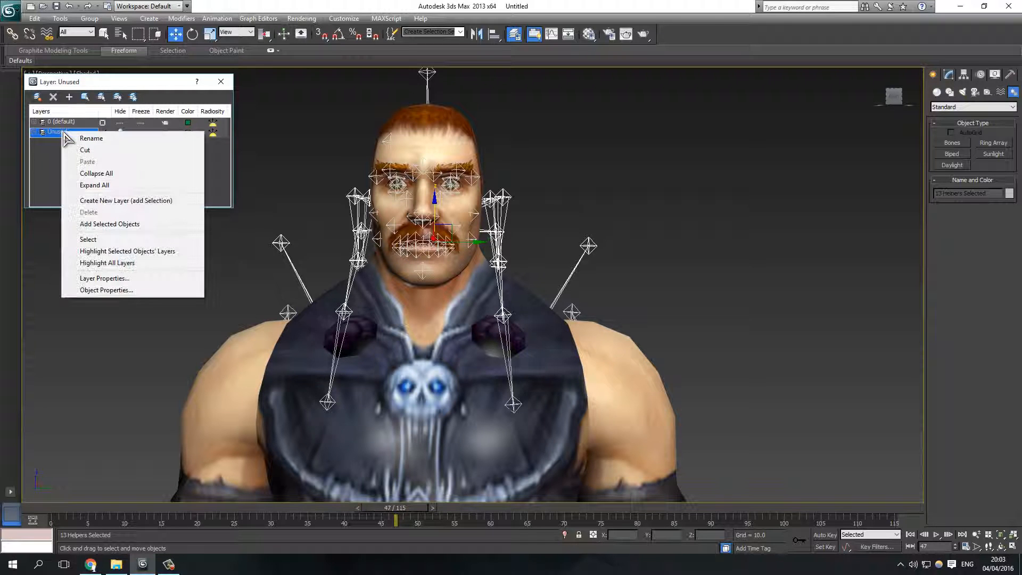
left_click(109, 224)
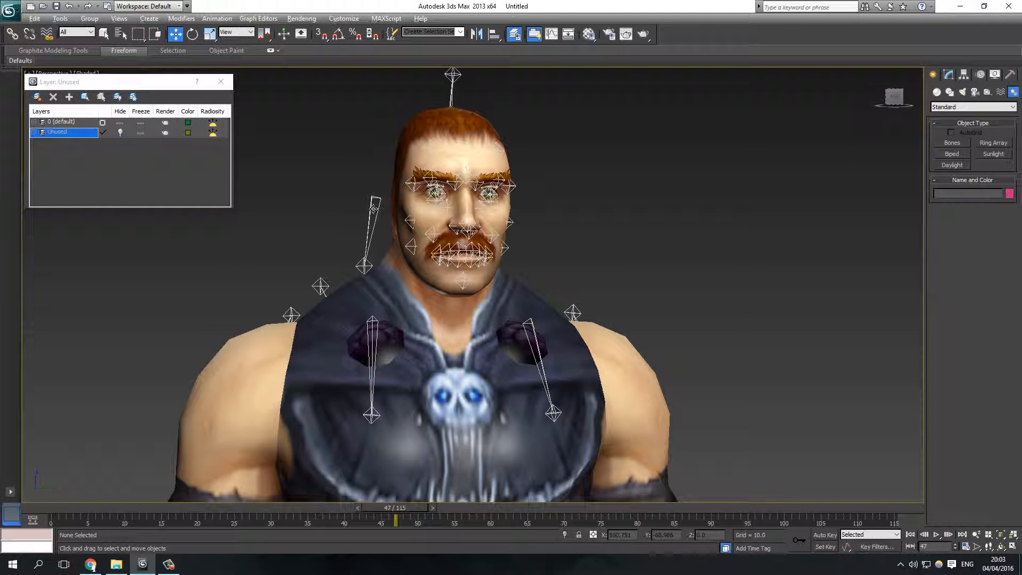
Select the long bone beside the head and the one above it, and add both to the Unused layer.
left_click(370, 226)
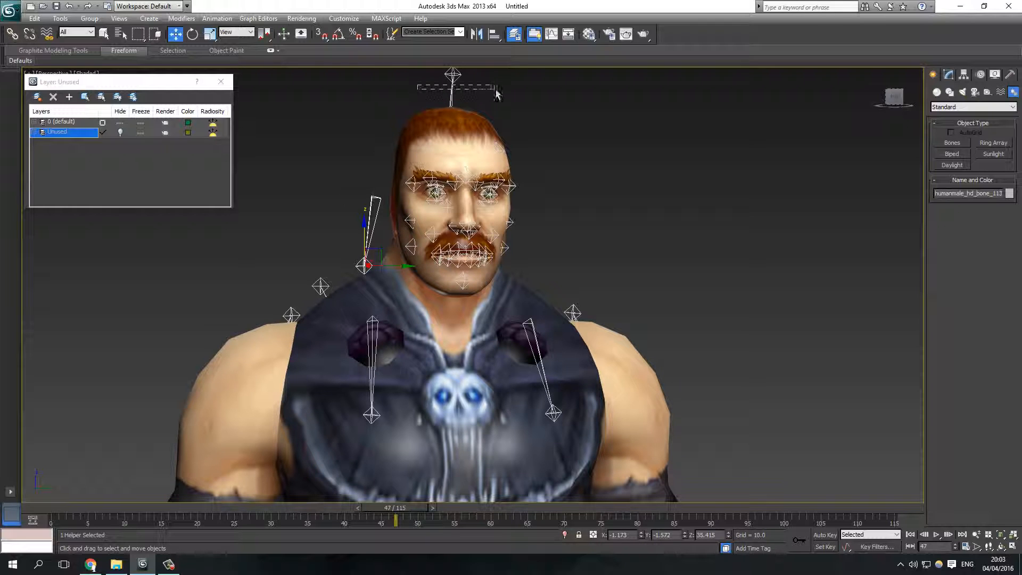
left_click(452, 91, "ctrl")
right_click(68, 136)
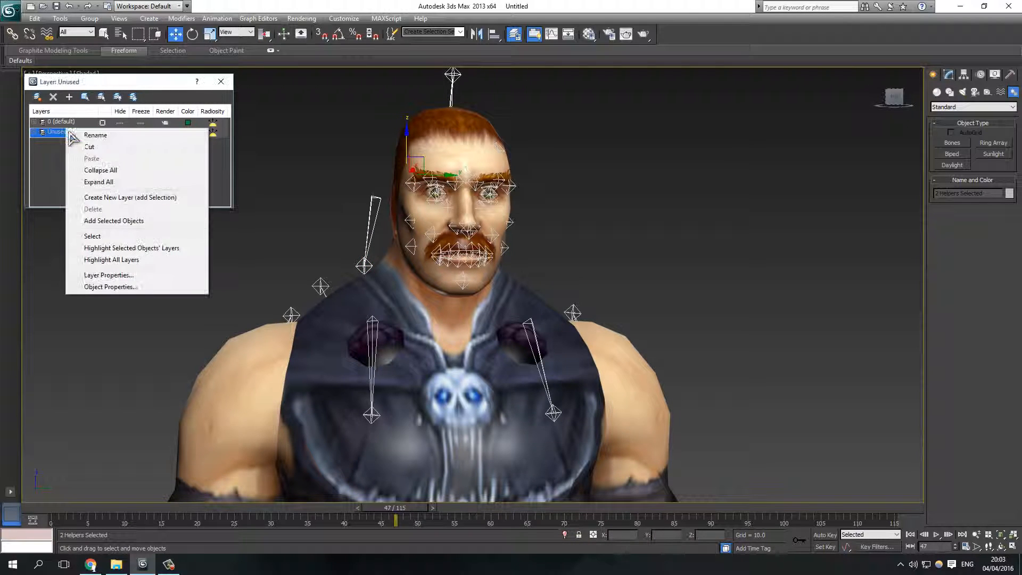
left_click(113, 224)
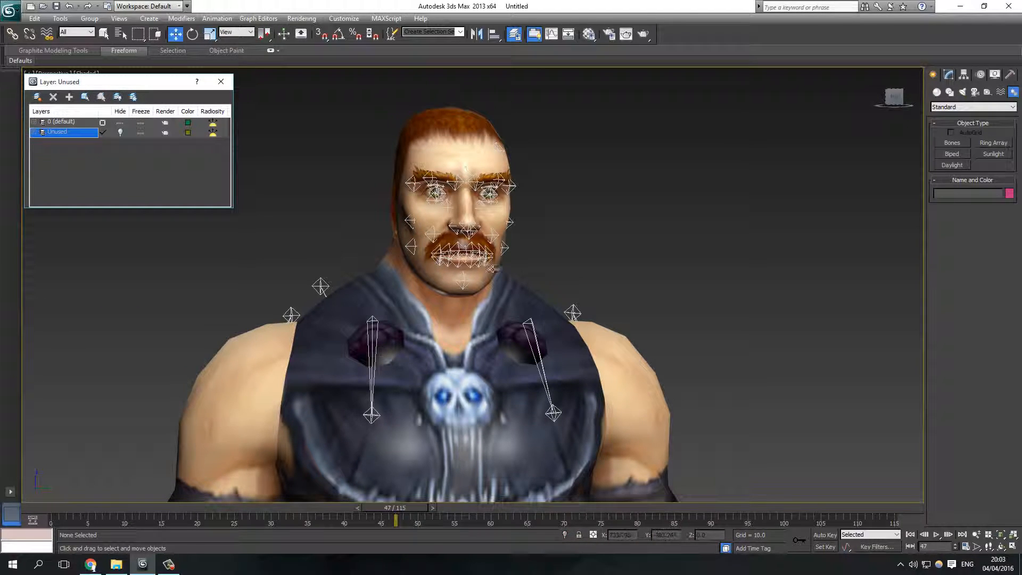
Select the two long bones on the front of the chest and add them to the Unused layer.
left_click(373, 326)
left_click(537, 341, "ctrl")
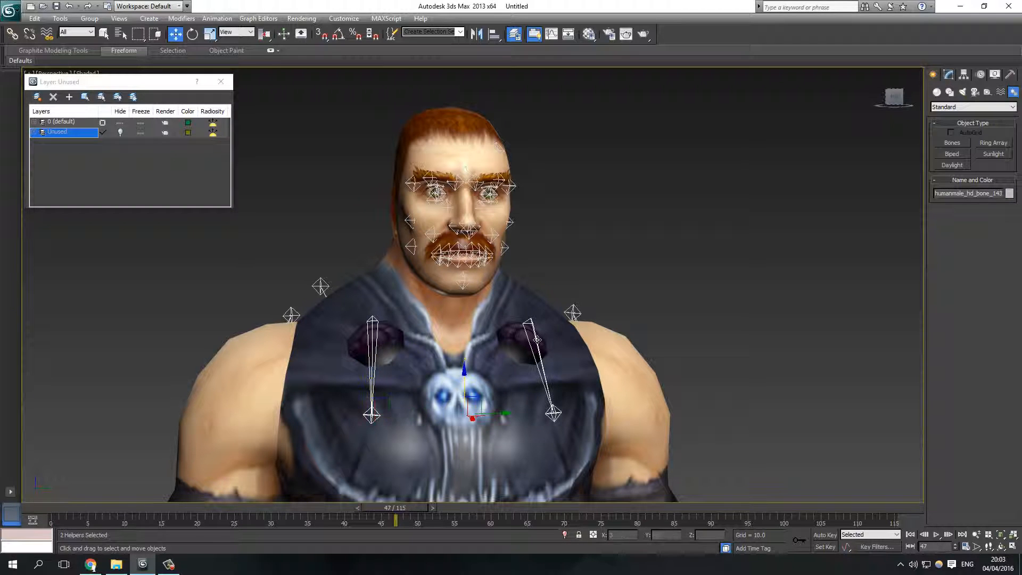
right_click(69, 135)
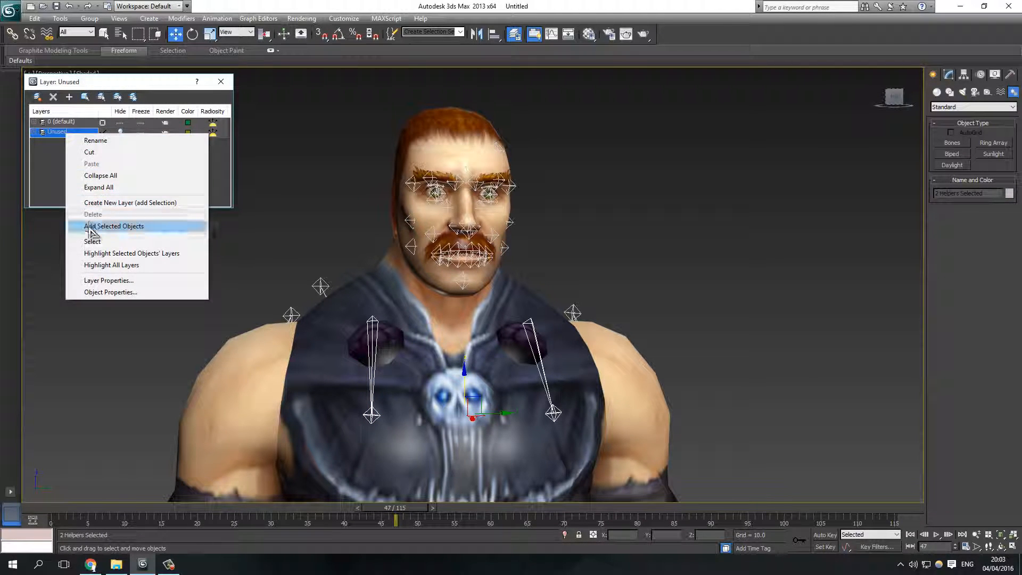
left_click(109, 226)
Select the leftover cape bones hanging behind the character's shoulders and back, and add them to the Unused layer.
middle_click_drag(255, 289, 530, 299, "alt")
middle_click_drag(468, 294, 480, 175)
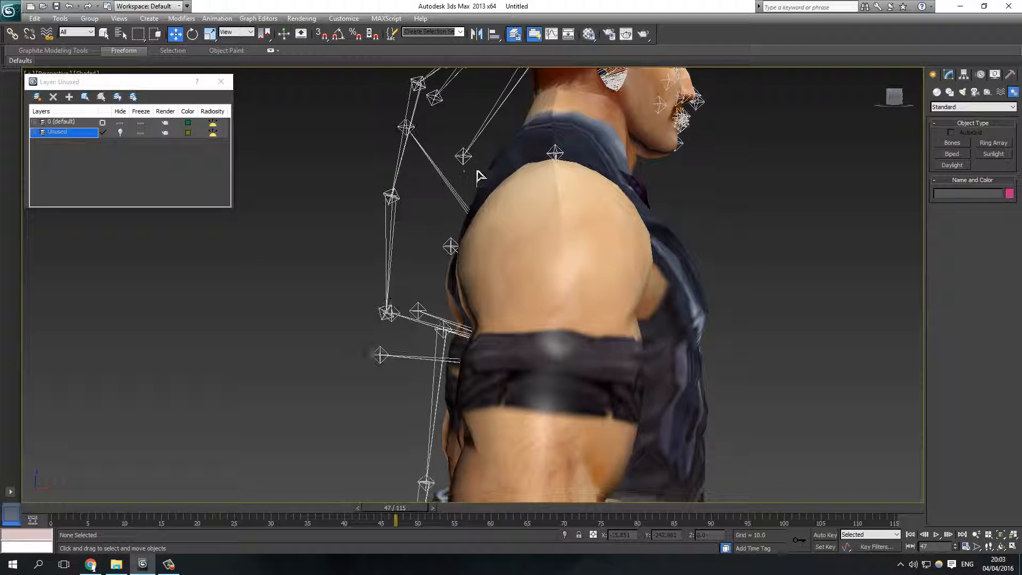
scroll(346, 142, "down", 3)
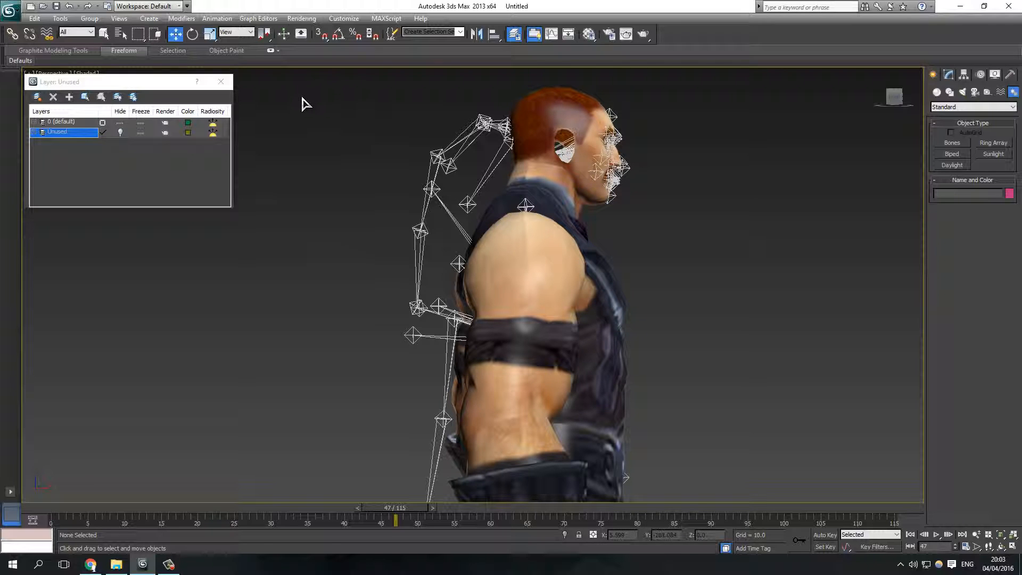
middle_click_drag(408, 161, 419, 183)
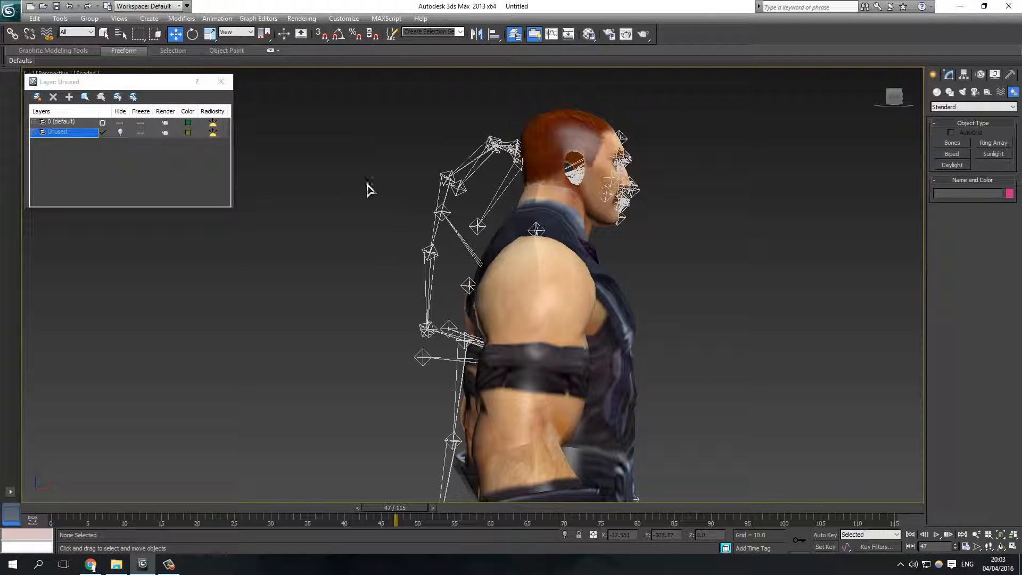
left_click_drag(341, 116, 490, 234)
middle_click_drag(376, 329, 349, 268)
left_click_drag(342, 238, 415, 387)
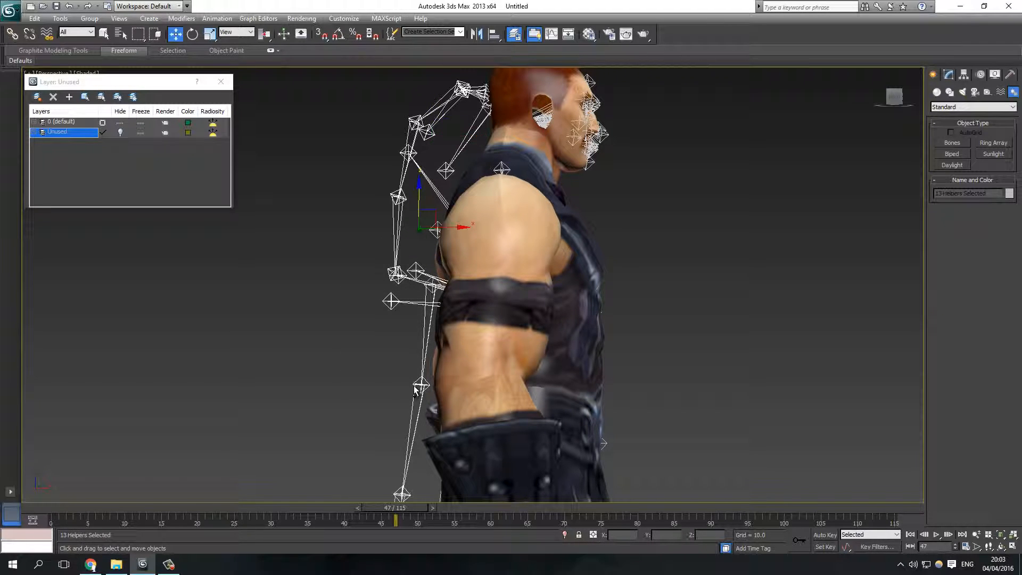
right_click(64, 133)
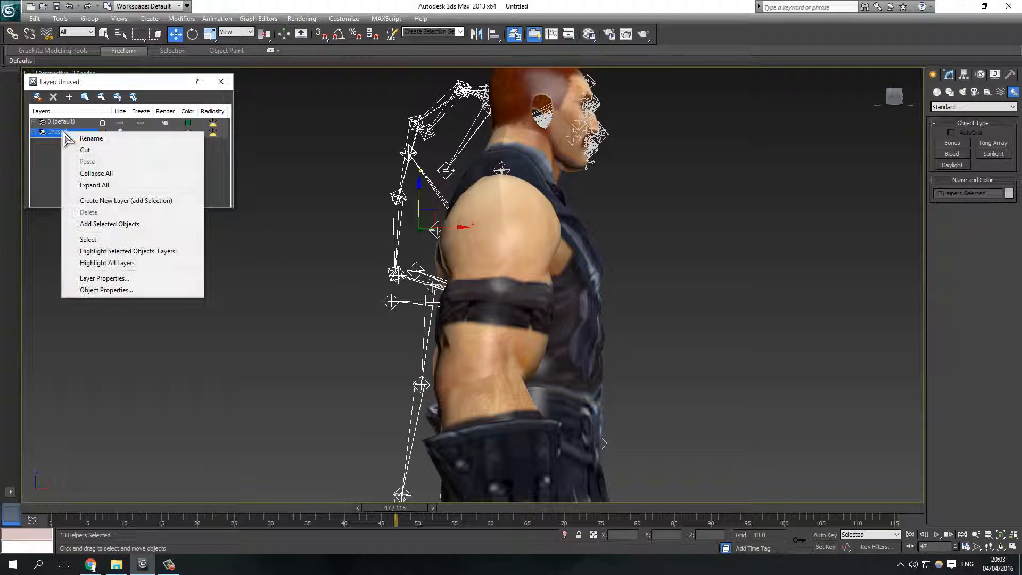
left_click(130, 226)
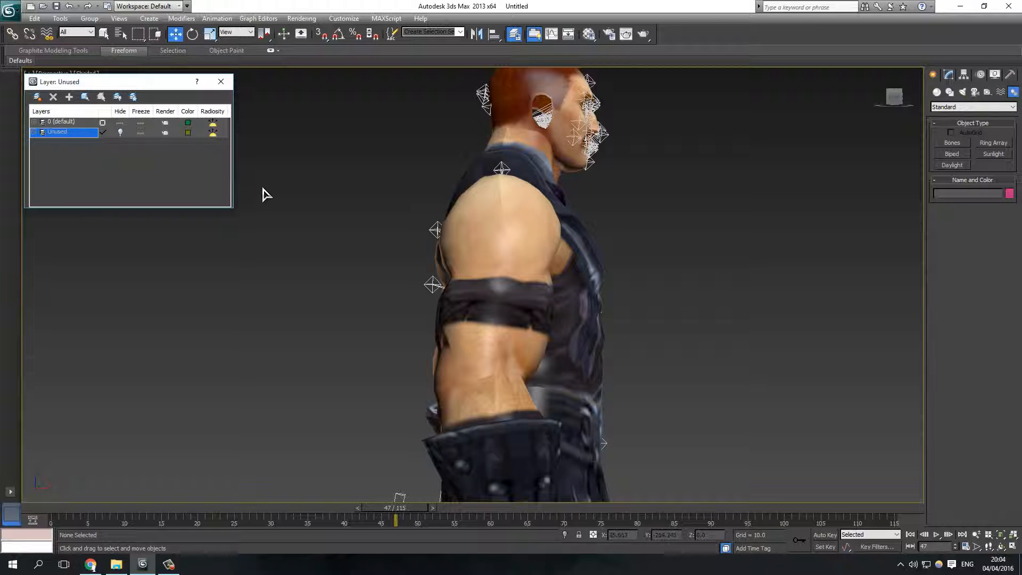
left_click(121, 132)
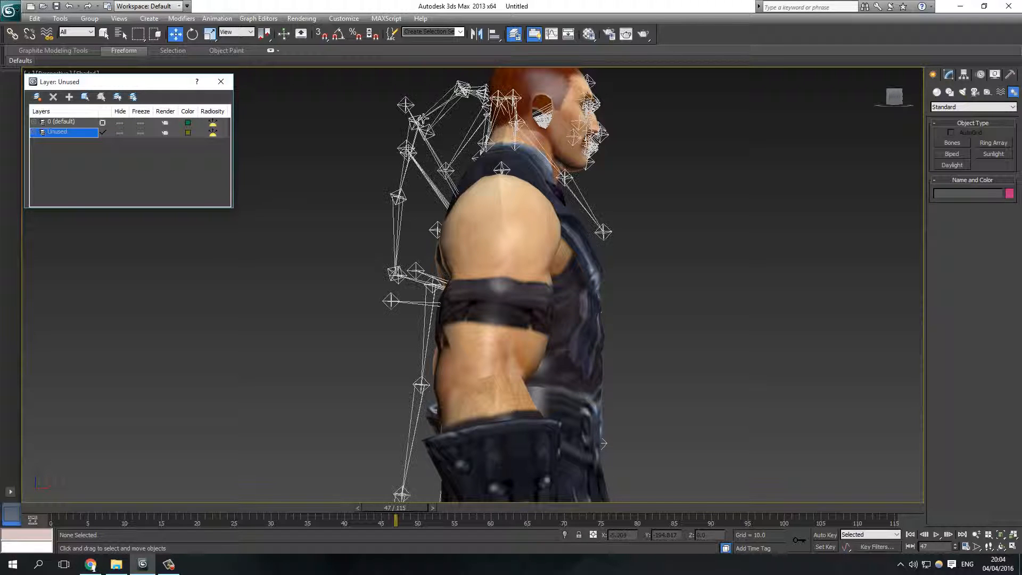
middle_click_drag(426, 113, 418, 207)
left_click(408, 208)
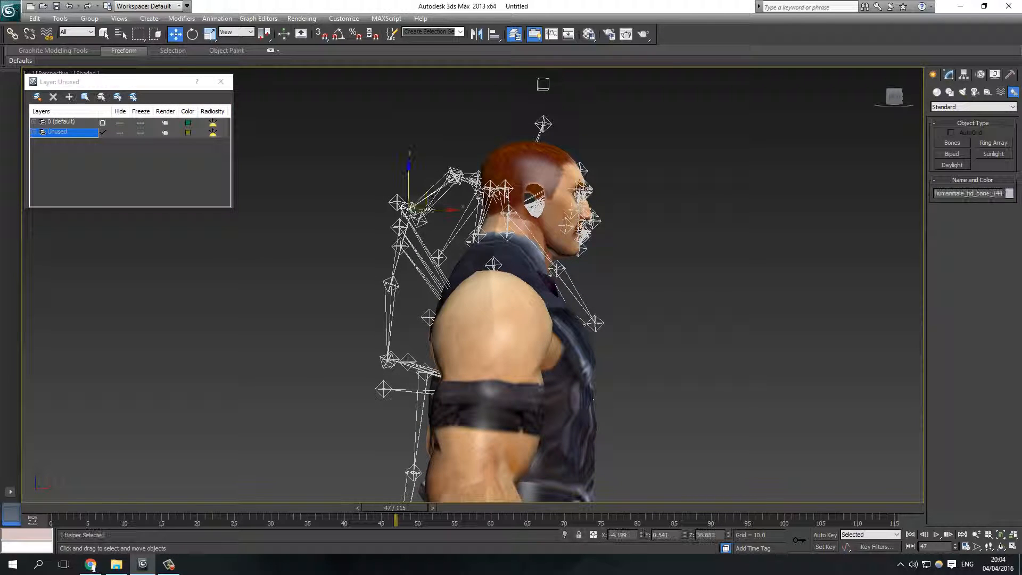
right_click(55, 123)
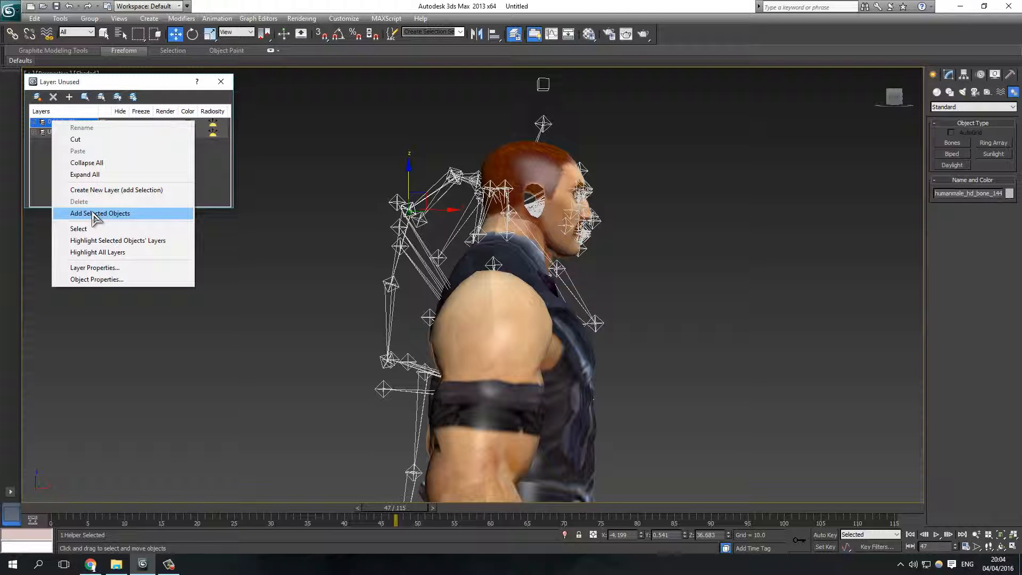
left_click(216, 166)
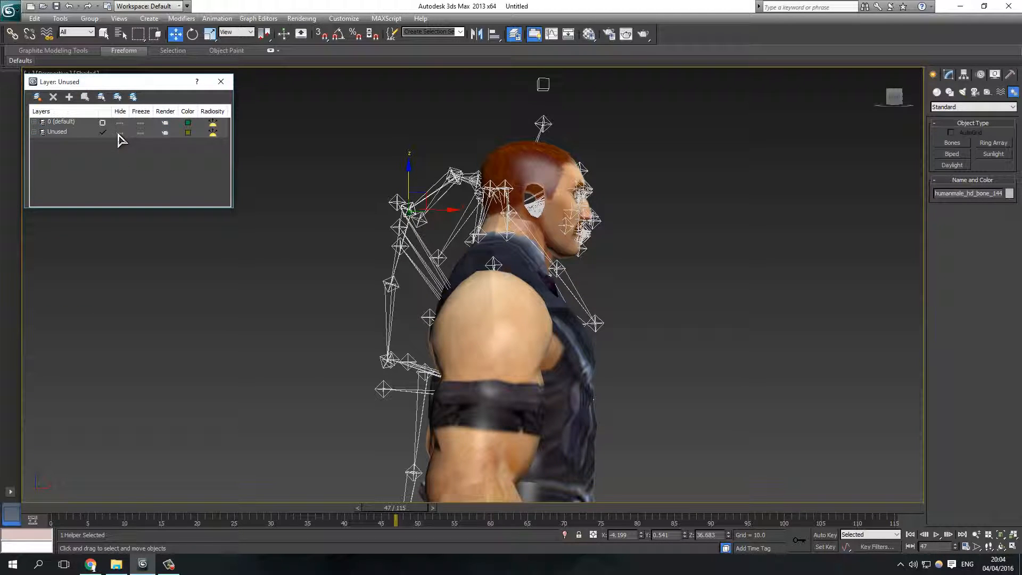
left_click(121, 134)
left_click(360, 233)
Select the two stray helpers floating above the head and add them to the Unused layer.
middle_click_drag(435, 161, 388, 245)
left_click_drag(389, 101, 580, 204)
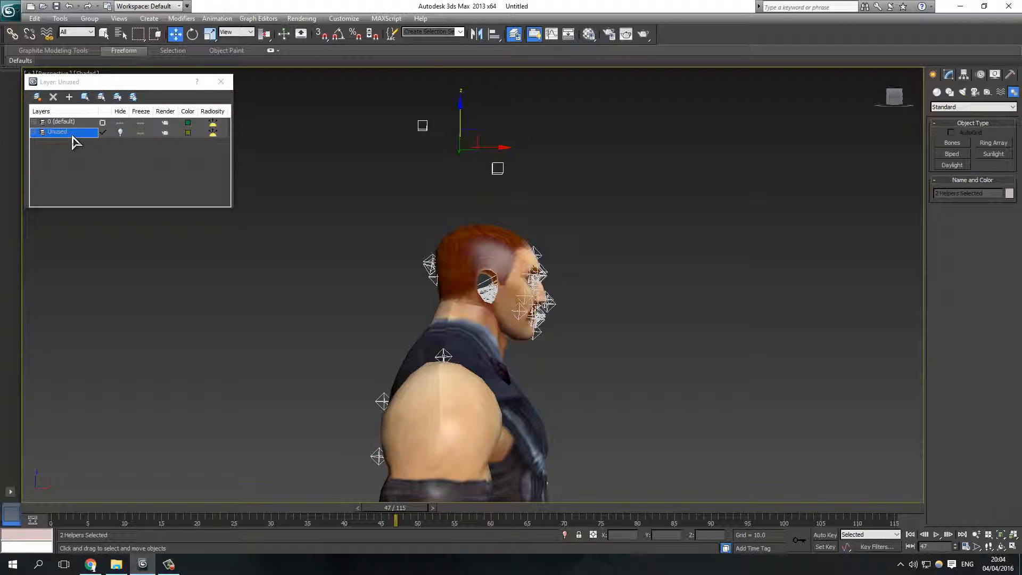
right_click(72, 136)
left_click(113, 227)
Select the two helpers on the upper back and the cape bones hanging behind the hips, and add them to the Unused layer.
middle_click_drag(292, 280, 383, 155)
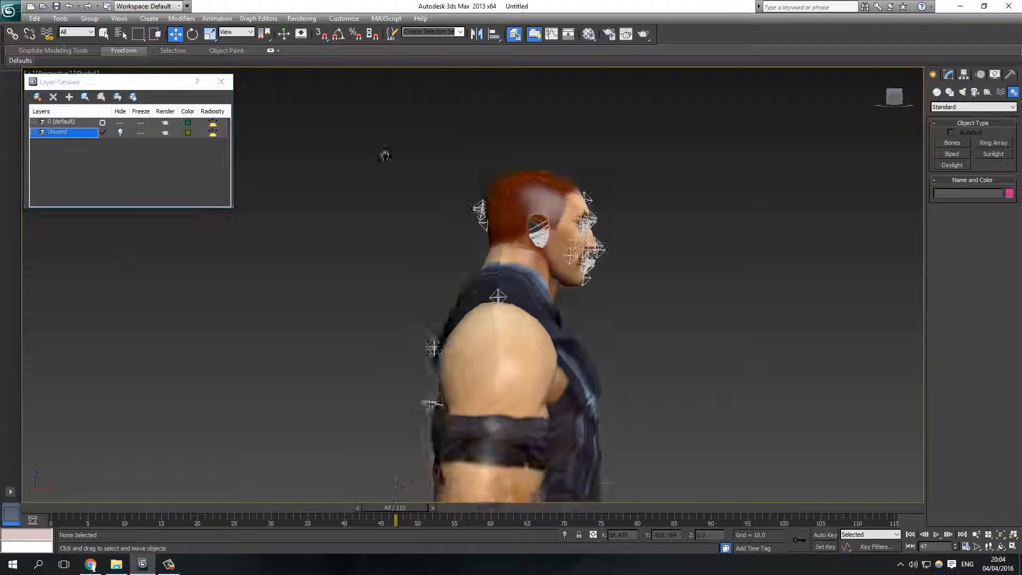
scroll(434, 247, "up", 5)
middle_click_drag(433, 248, 495, 257, "alt")
left_click(530, 271)
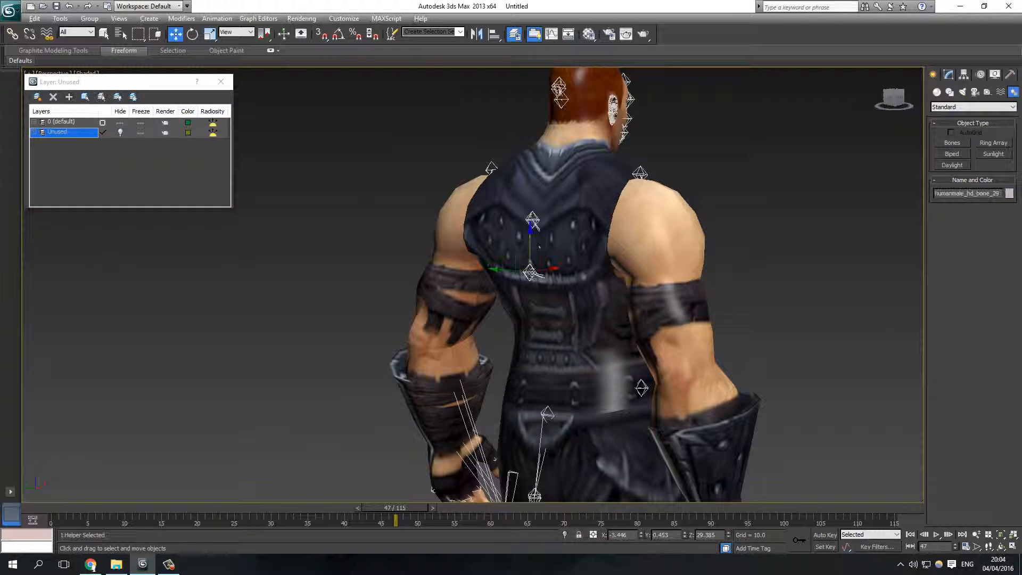
left_click(531, 221, "ctrl")
middle_click_drag(600, 484, 420, 314)
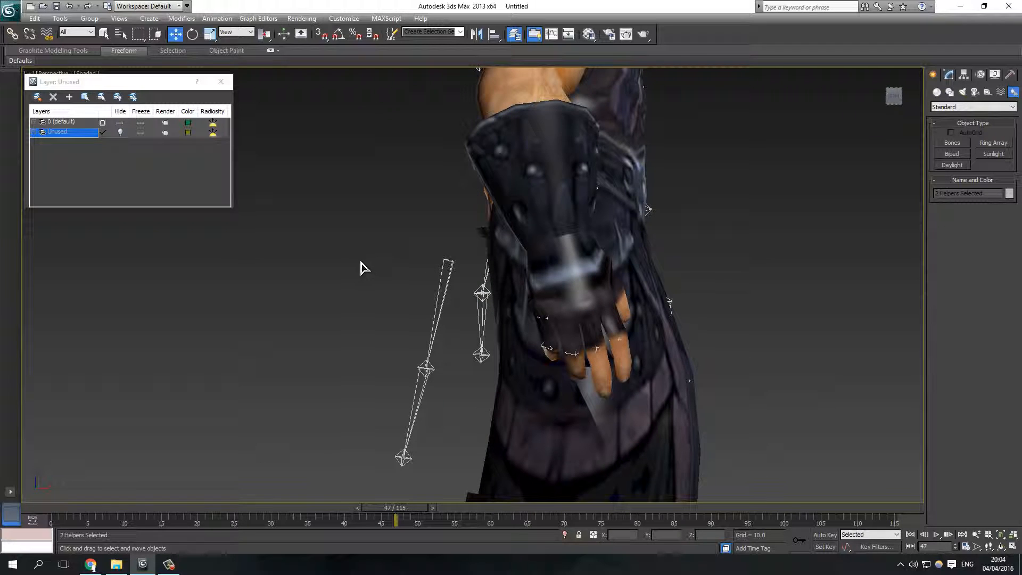
left_click_drag(452, 393, 481, 406, "ctrl")
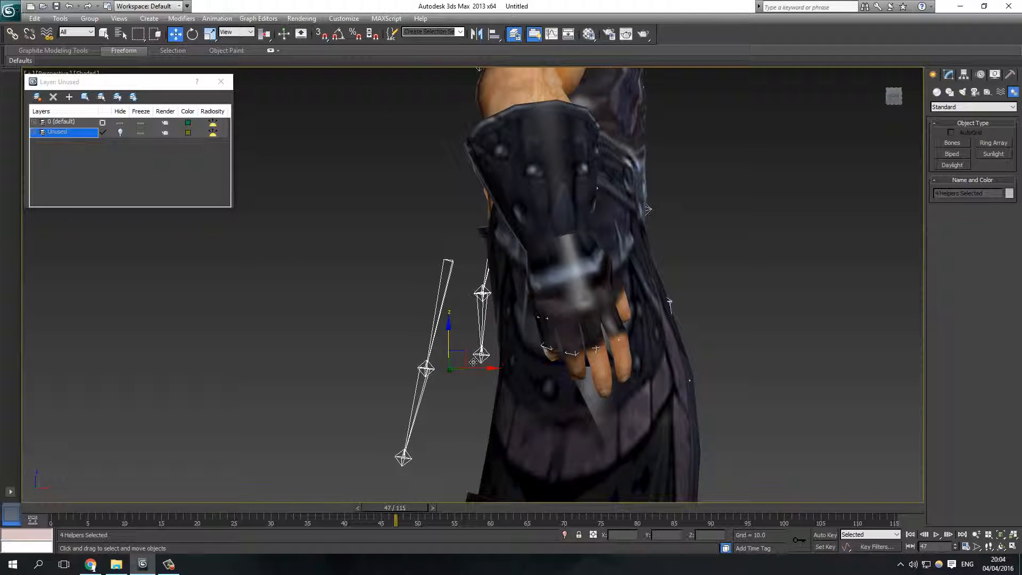
right_click(67, 132)
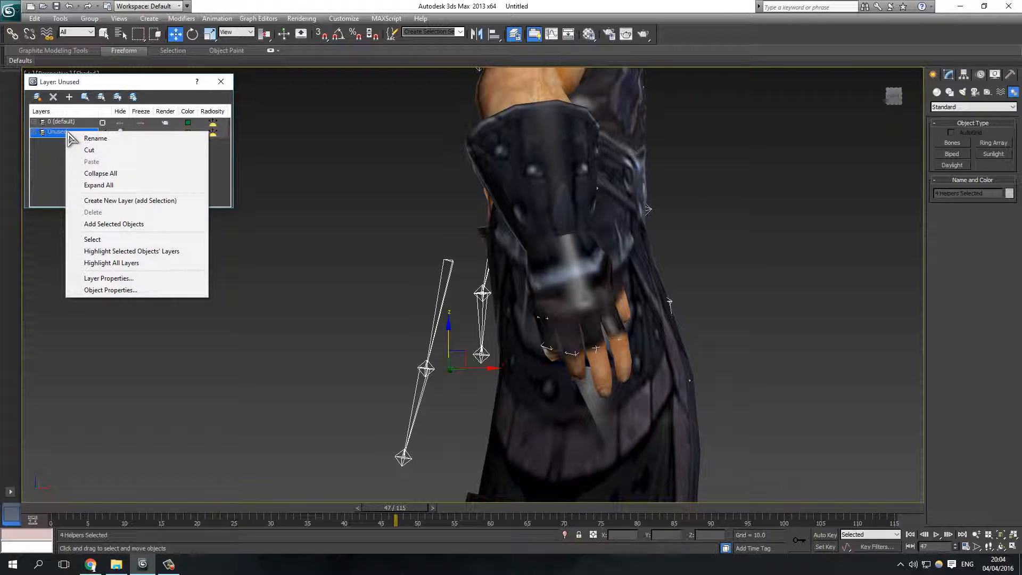
left_click(126, 226)
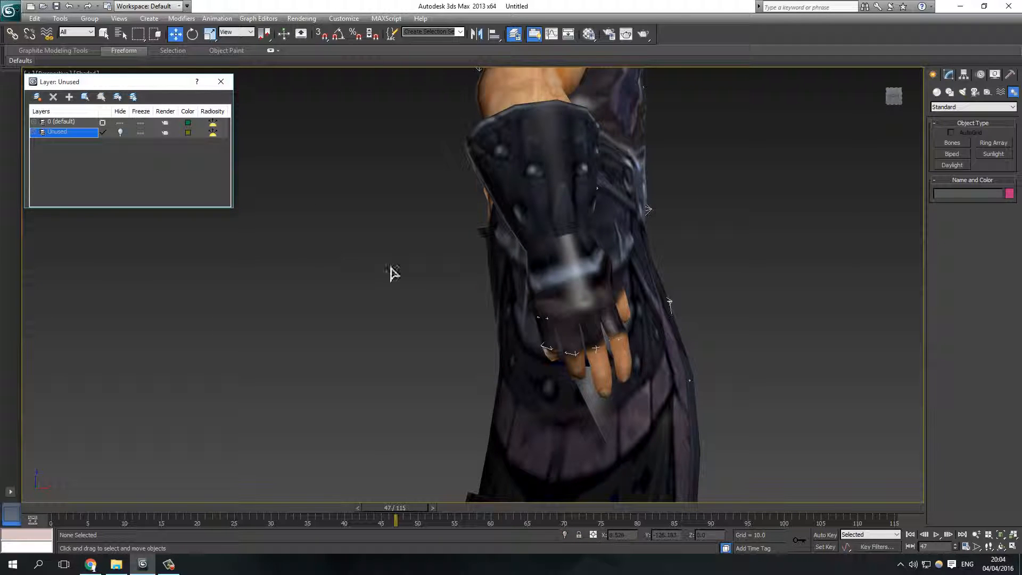
Hide the character mesh from the front view so that only the bones are displayed.
middle_click_drag(390, 270, 518, 278, "alt")
middle_click_drag(428, 271, 549, 386, "alt")
scroll(549, 386, "down", 6)
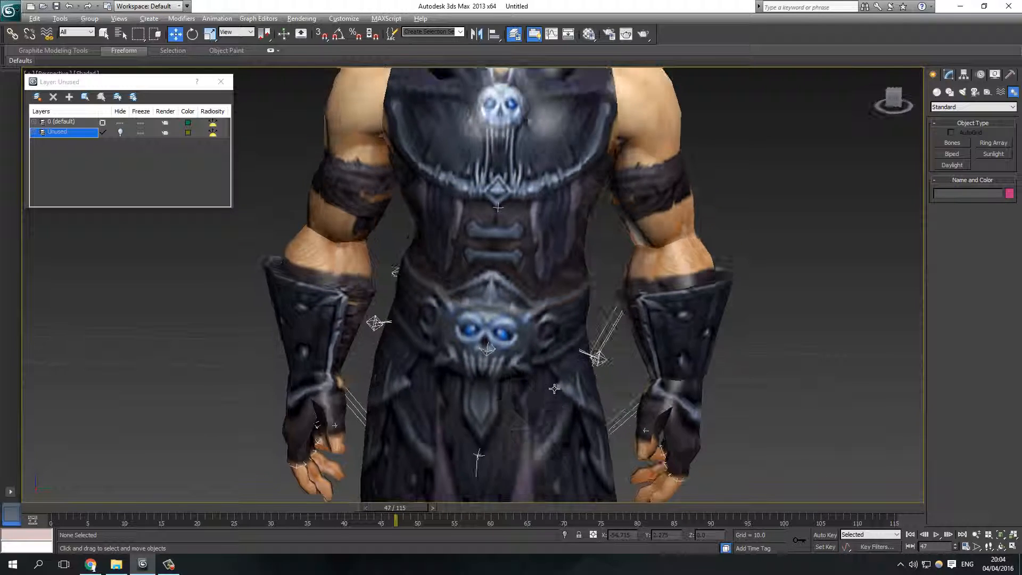
left_click(532, 319)
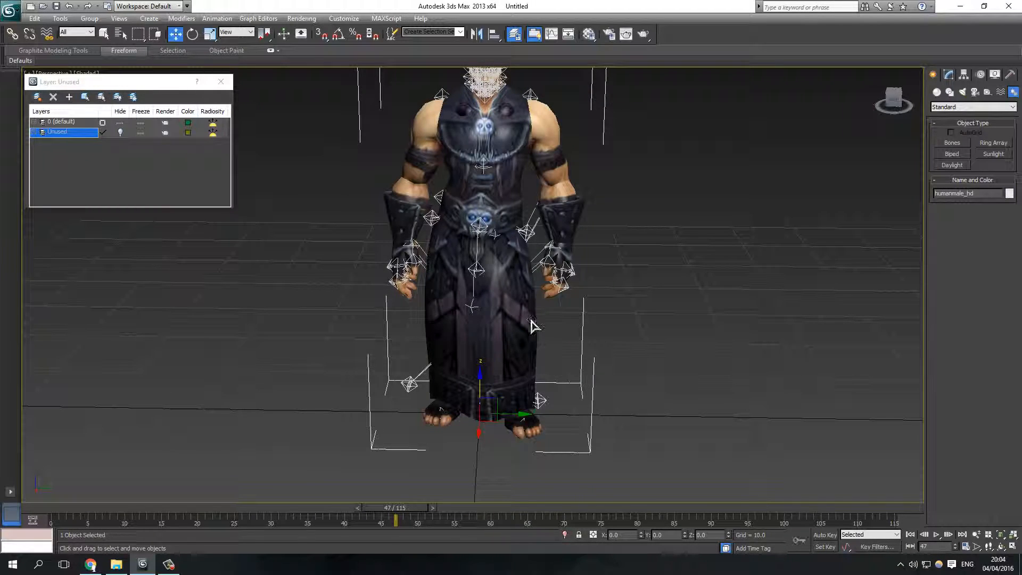
right_click(531, 319)
left_click(562, 290)
Select the bones hanging from the pelvis and the long bones crossing between the legs, and add them to the Unused layer.
middle_click_drag(572, 393, 534, 367, "alt")
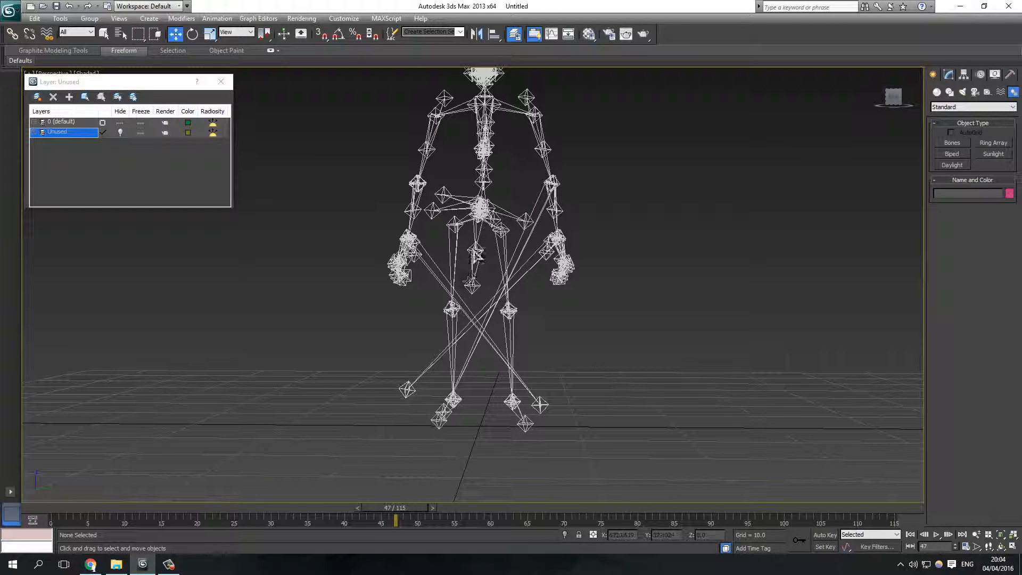
left_click(489, 355)
middle_click_drag(489, 356, 543, 315, "alt")
left_click(570, 321)
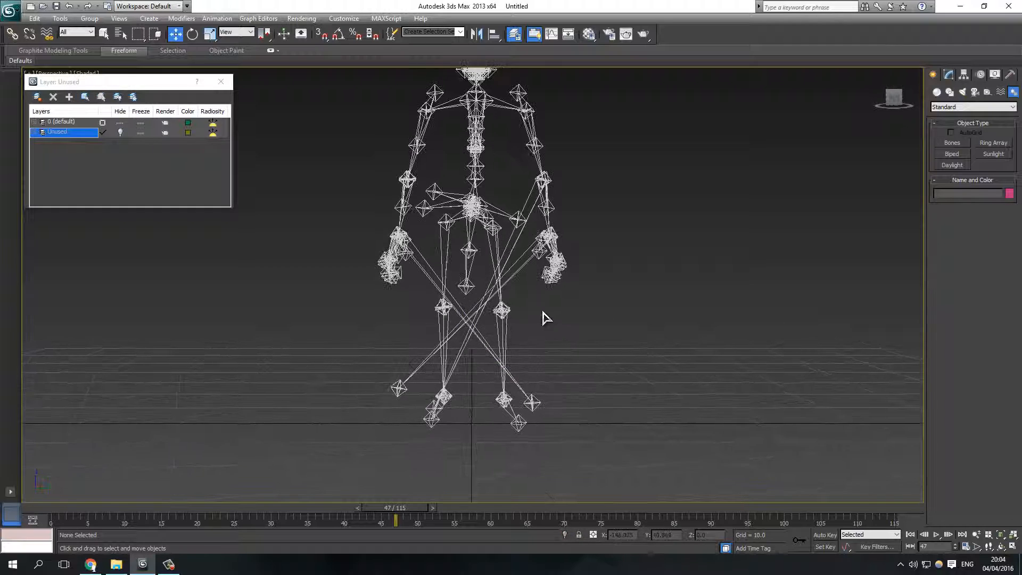
left_click_drag(459, 248, 484, 351)
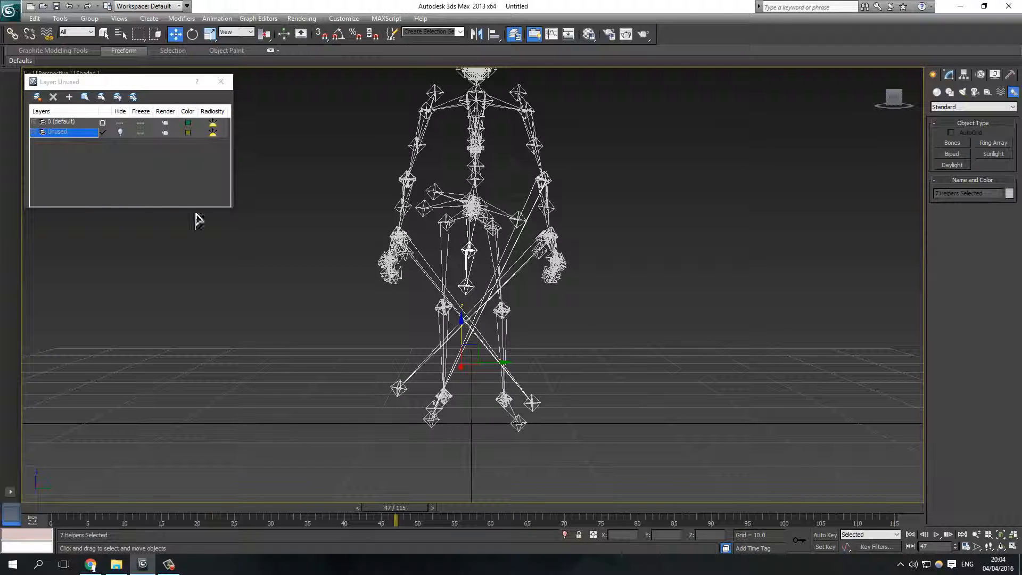
right_click(57, 139)
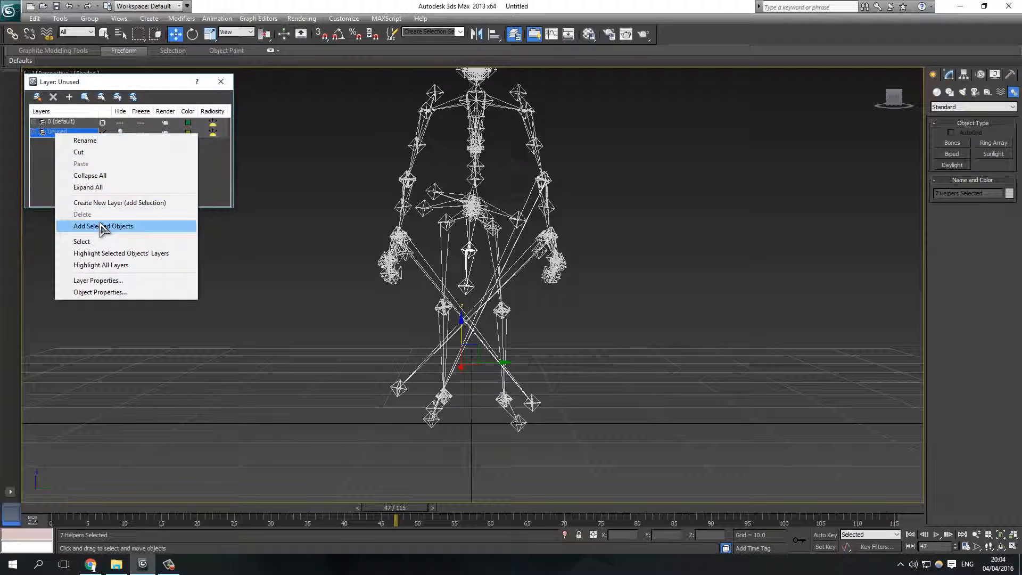
left_click(133, 226)
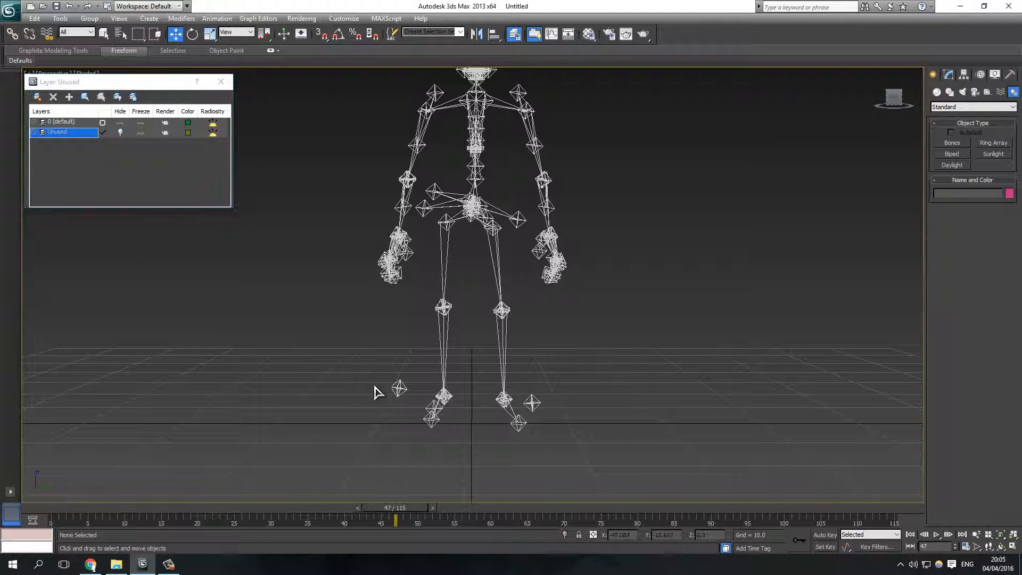
Select the stray helpers beside both feet and the side bones branching from the pelvis, and add them to the Unused layer.
middle_click_drag(376, 392, 225, 376, "alt")
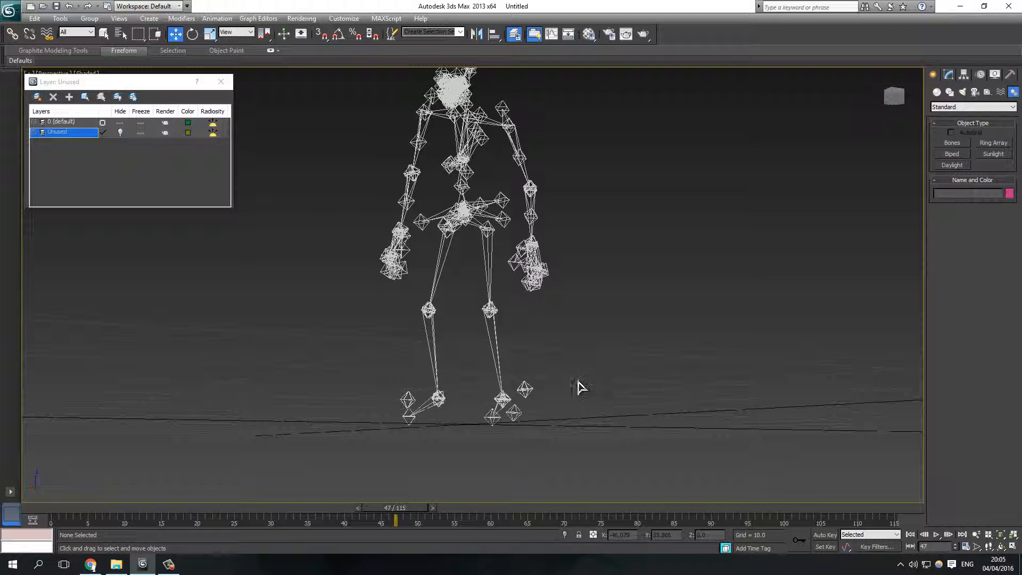
left_click_drag(567, 379, 515, 441)
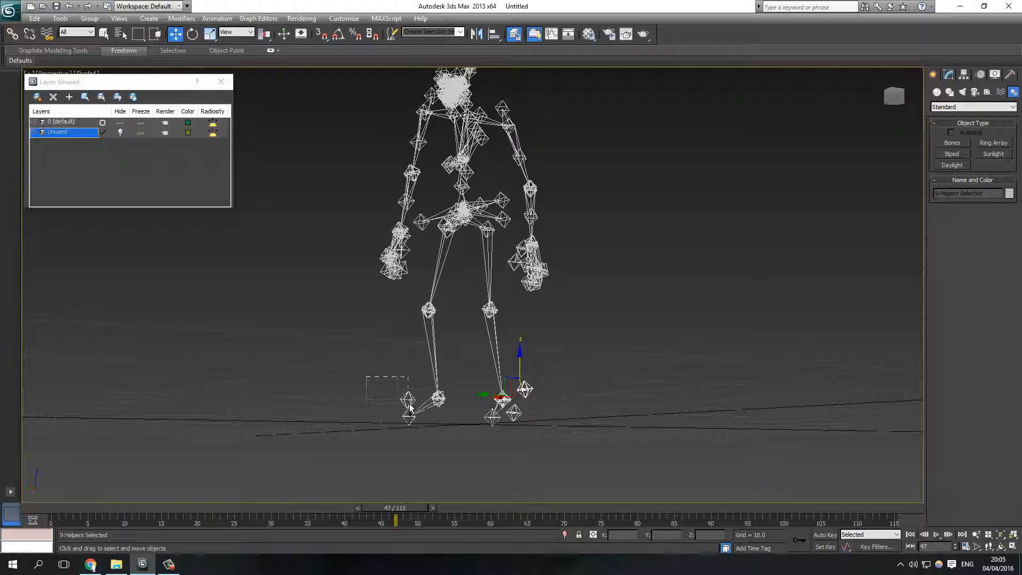
left_click_drag(410, 407, 411, 410, "ctrl")
middle_click_drag(411, 410, 528, 433, "alt")
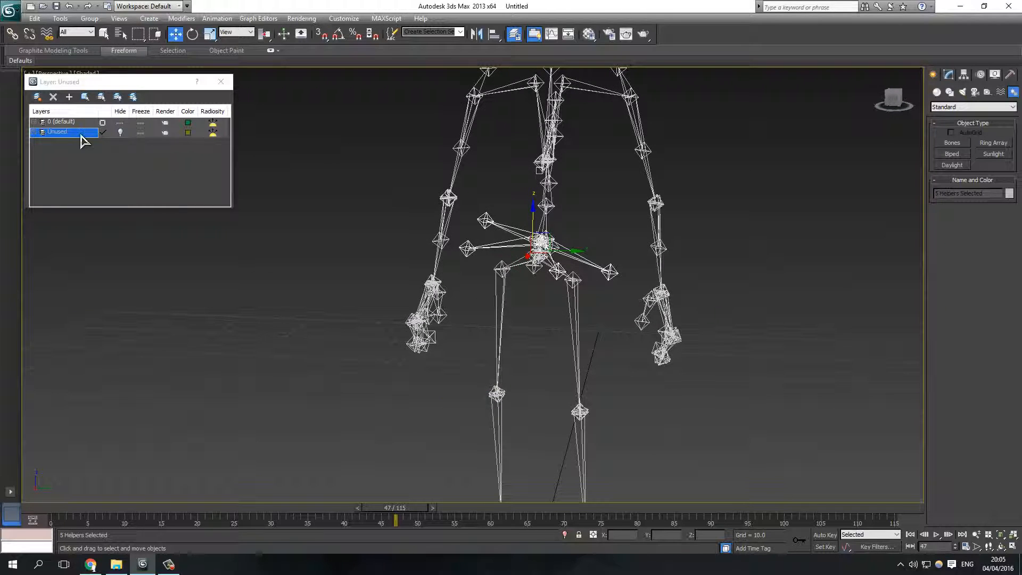
right_click(77, 132)
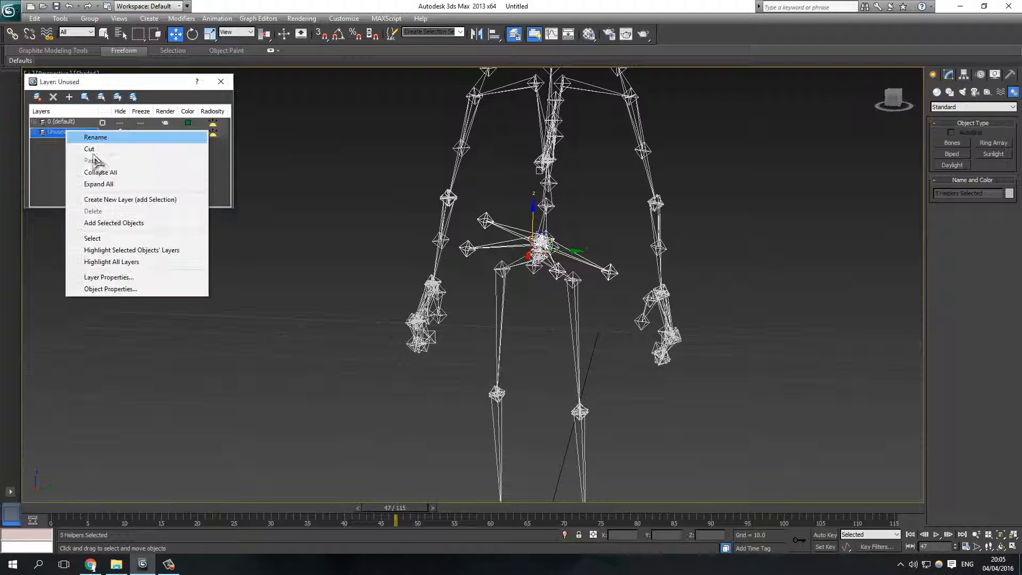
left_click(101, 228)
Select the four helpers projecting forward from the chest and hips, and add them to the Unused layer.
middle_click_drag(458, 259, 566, 238, "alt")
middle_click_drag(600, 132, 579, 149, "alt")
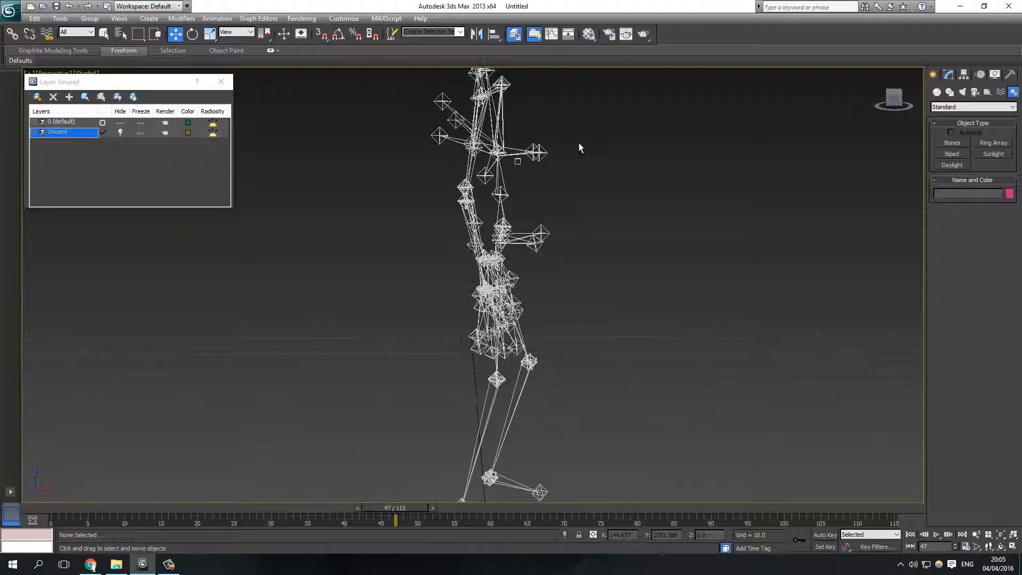
left_click(538, 150)
middle_click_drag(650, 155, 629, 179)
left_click_drag(615, 139, 499, 277)
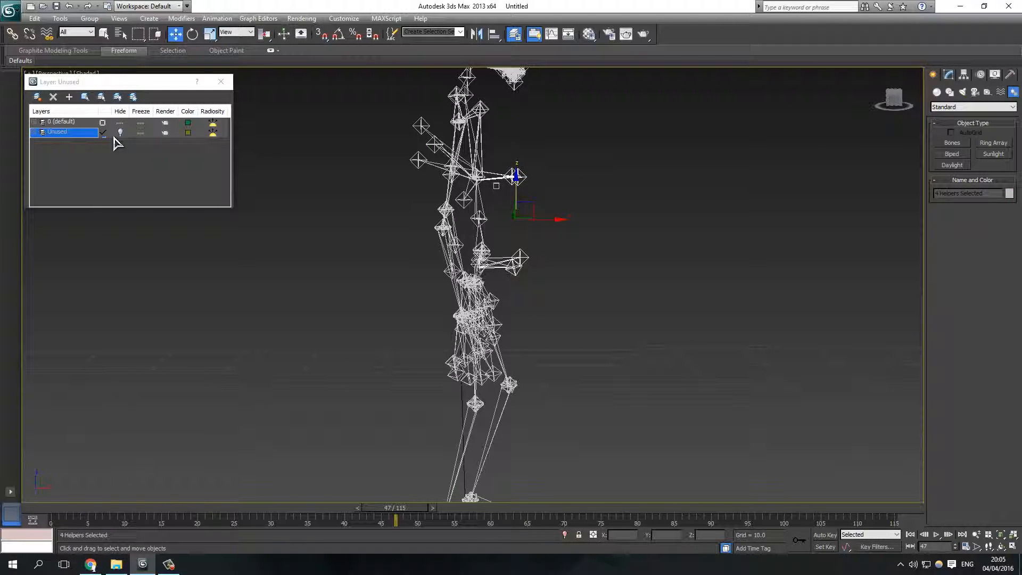
left_click(74, 139)
right_click(74, 140)
left_click(110, 227)
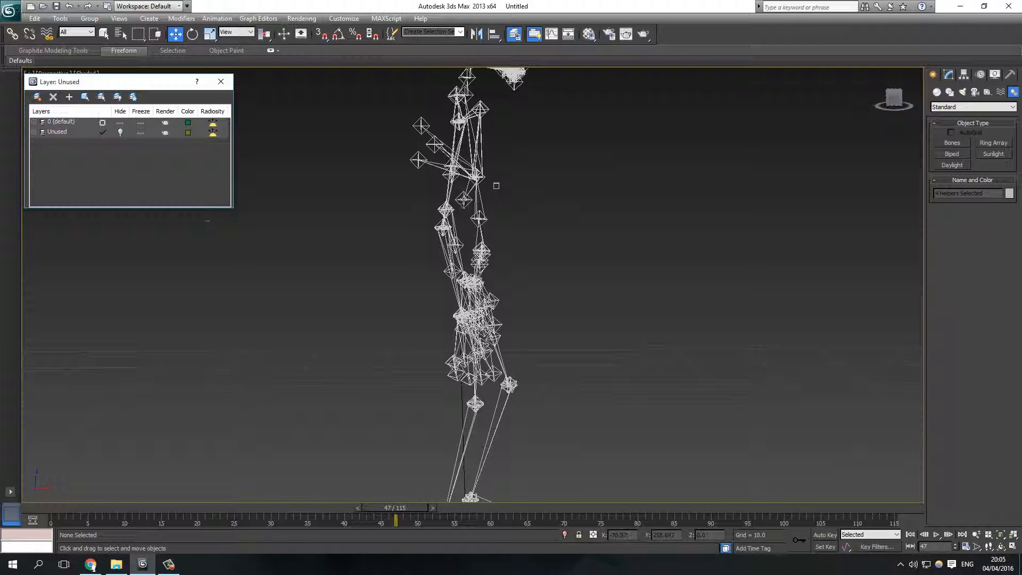
Select the three helpers projecting behind the upper back, and add them to the Unused layer.
middle_click_drag(337, 139, 359, 135, "alt")
left_click_drag(383, 102, 434, 159)
middle_click_drag(426, 194, 601, 188, "alt")
right_click(80, 132)
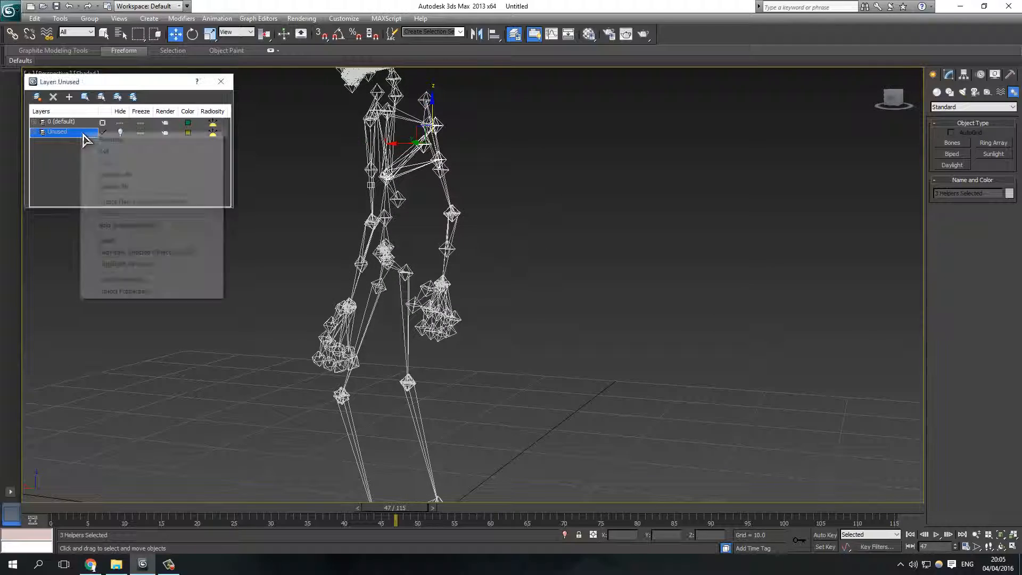
left_click(114, 225)
Select the stray helper humanmale_hd_bone_150 beside the upper spine, and add it to the Unused layer.
middle_click_drag(461, 187, 523, 178, "alt")
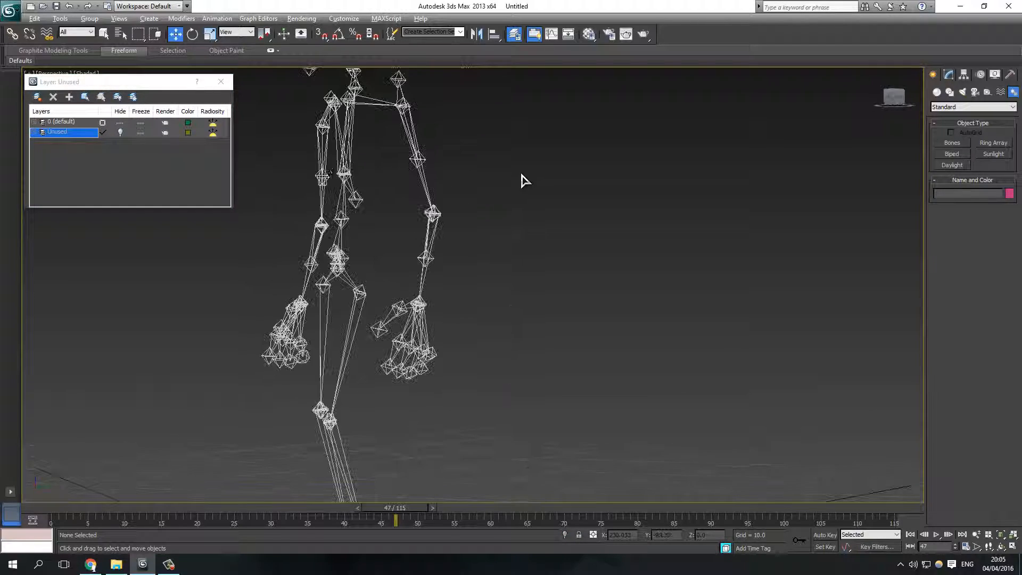
middle_click_drag(360, 192, 518, 201, "alt")
left_click(518, 201)
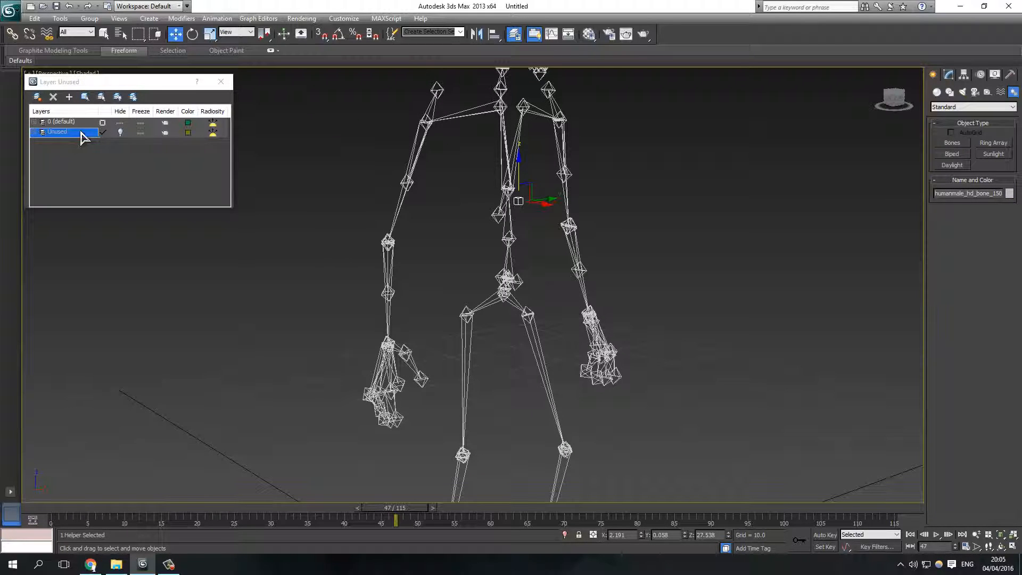
right_click(80, 132)
left_click(122, 223)
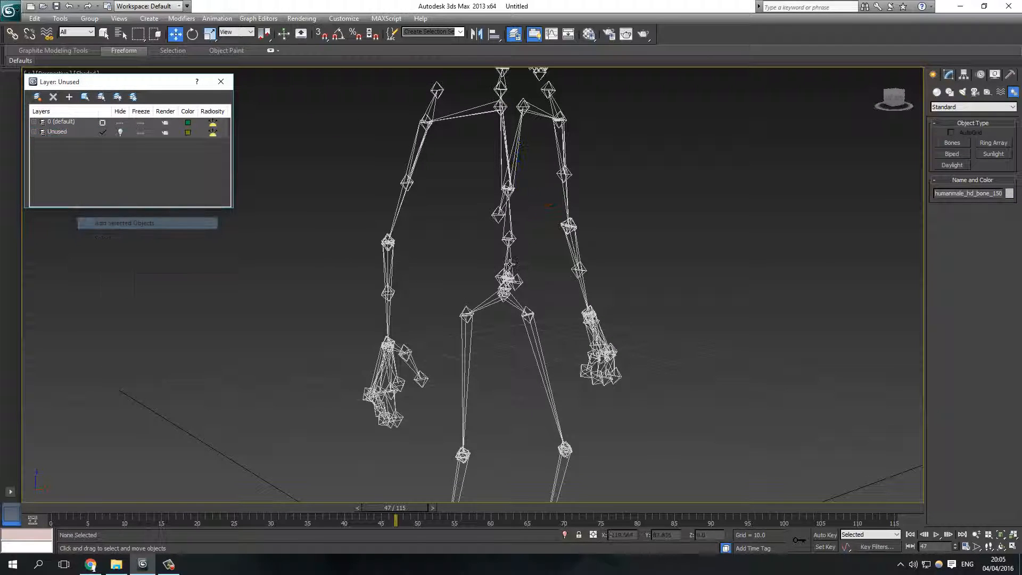
Unhide all hidden objects to show the character mesh together with the remaining bones.
middle_click_drag(499, 263, 469, 260, "alt")
scroll(446, 301, "down", 3)
middle_click_drag(446, 302, 573, 248)
scroll(572, 249, "down", 3)
right_click(567, 236)
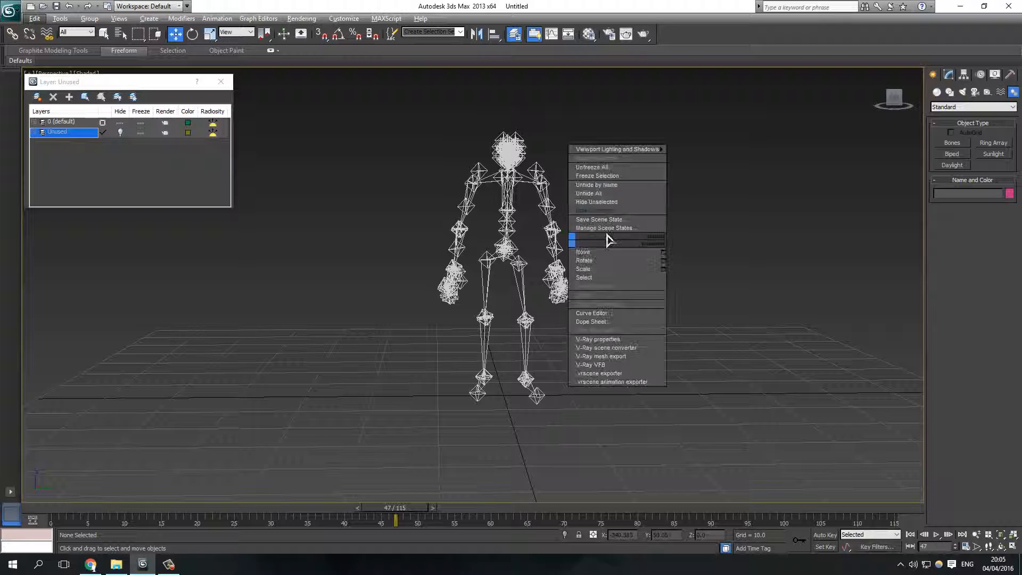
left_click(597, 199)
middle_click_drag(583, 212, 545, 254)
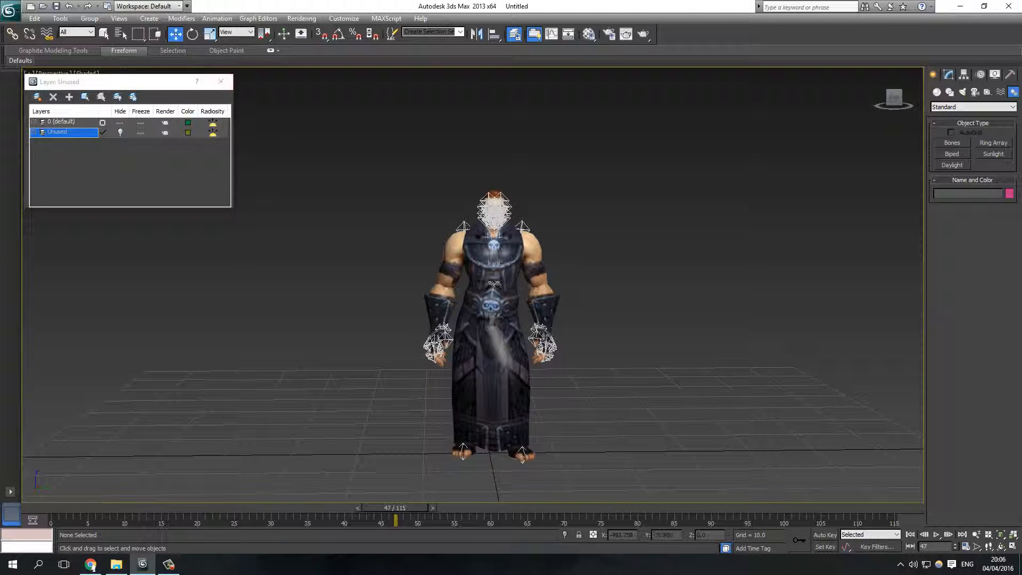
Check the Unused layer's hidden setting, leave the layer hidden, and close the layer manager.
right_click(571, 284)
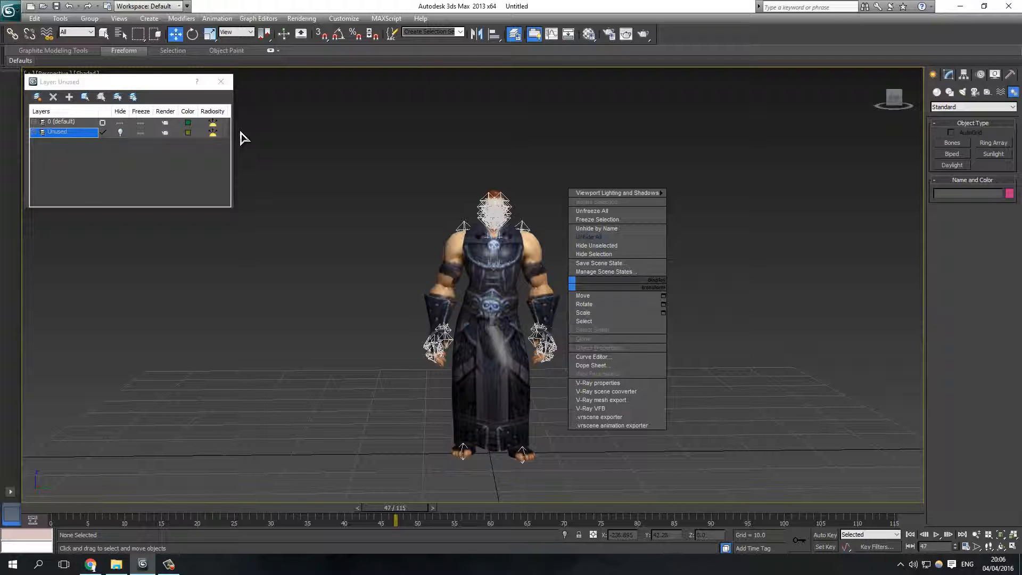
left_click(121, 137)
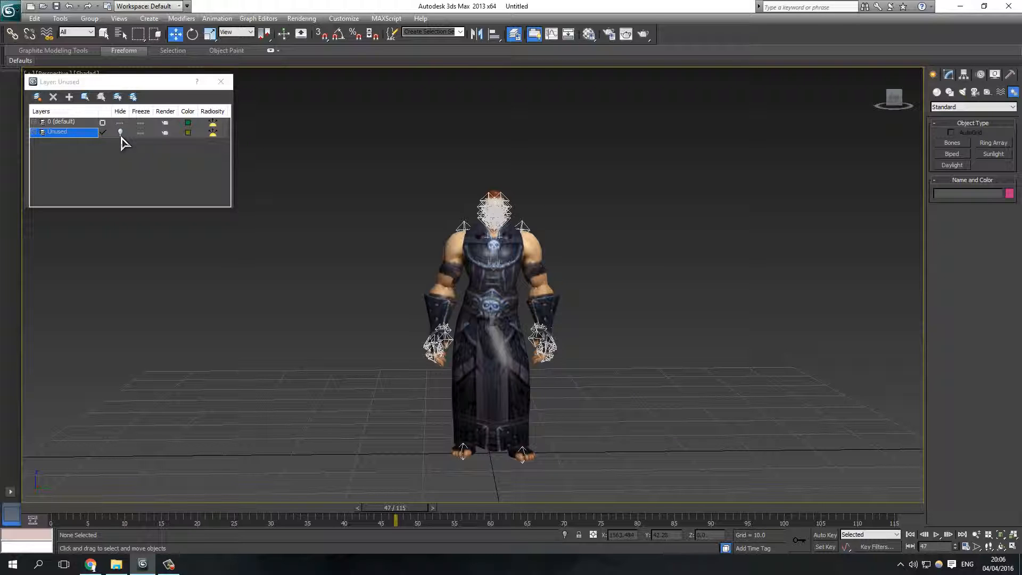
left_click(121, 135)
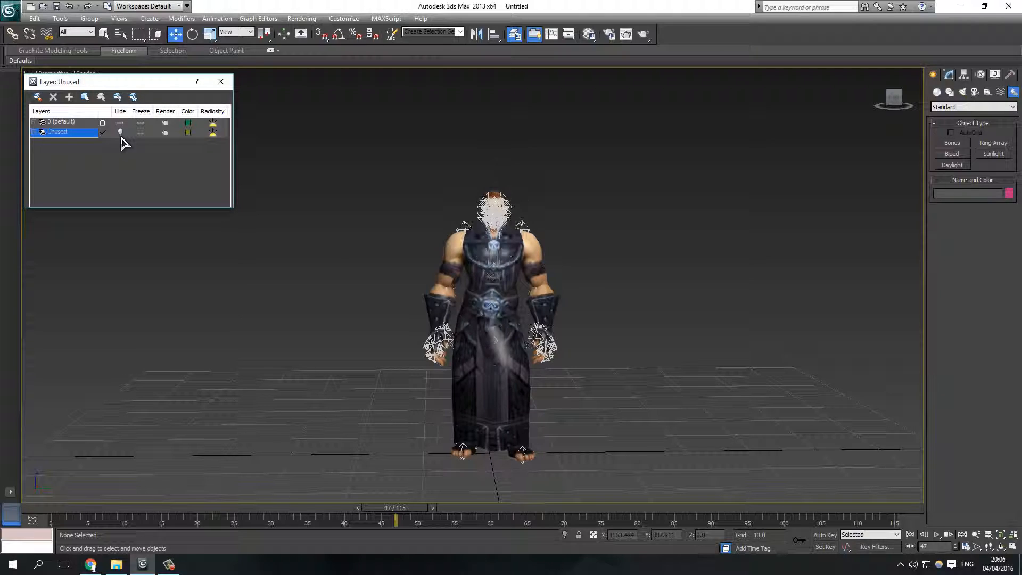
left_click(121, 137)
right_click(505, 210)
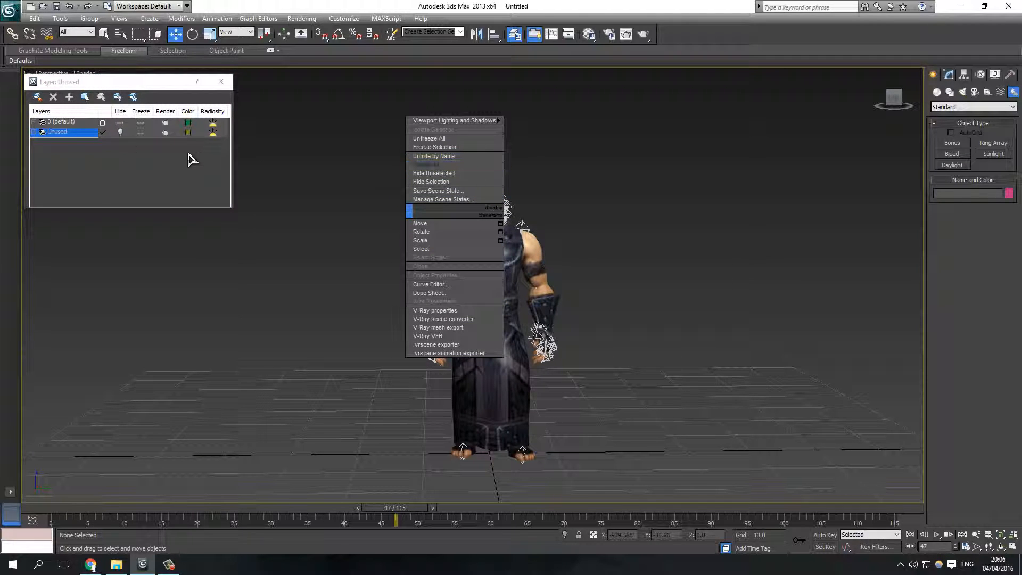
left_click(143, 156)
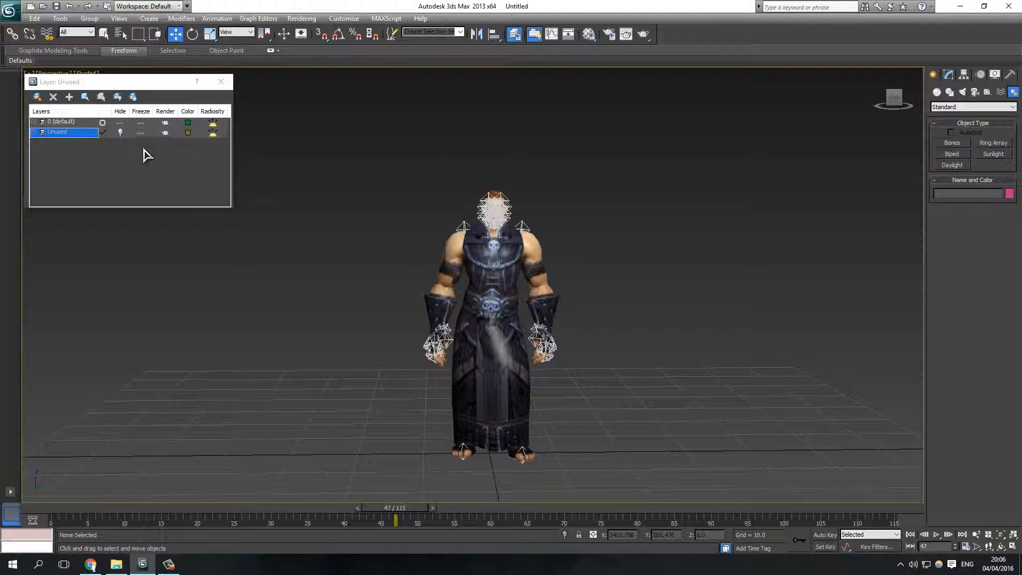
left_click(118, 92)
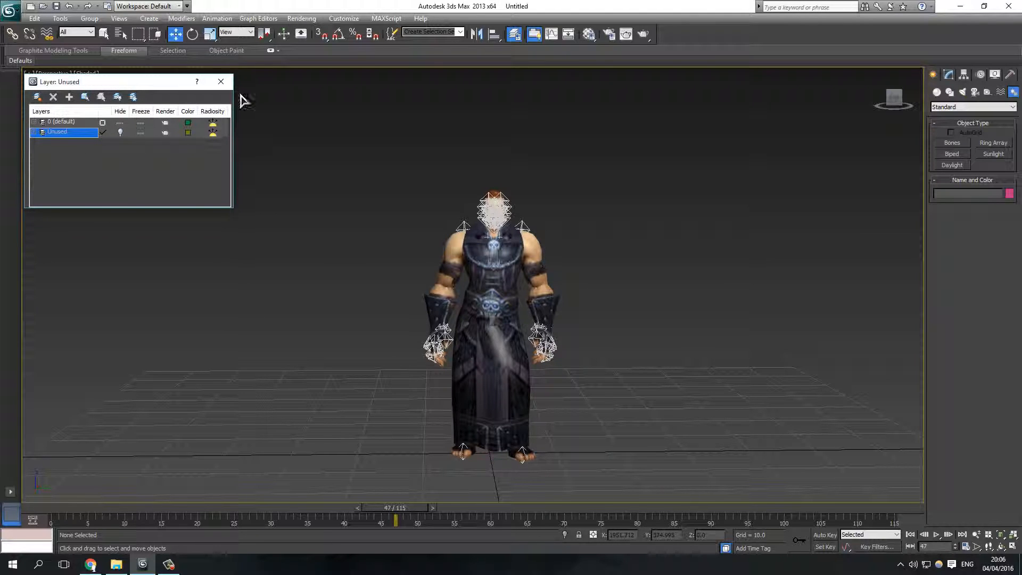
left_click(221, 81)
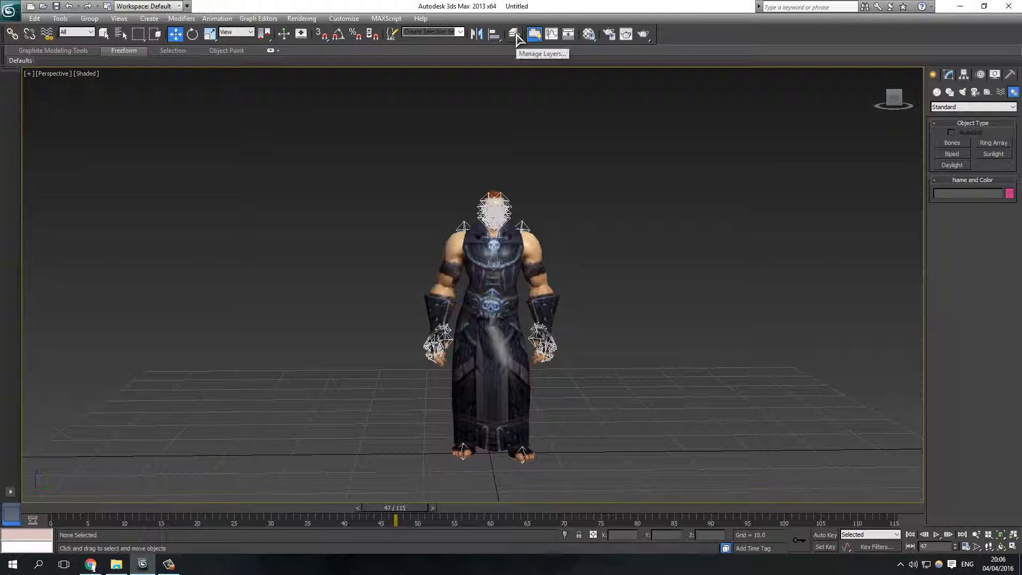
Select the character mesh humanmale_hd and hide it so that only the bones are displayed.
middle_click_drag(513, 266, 519, 253)
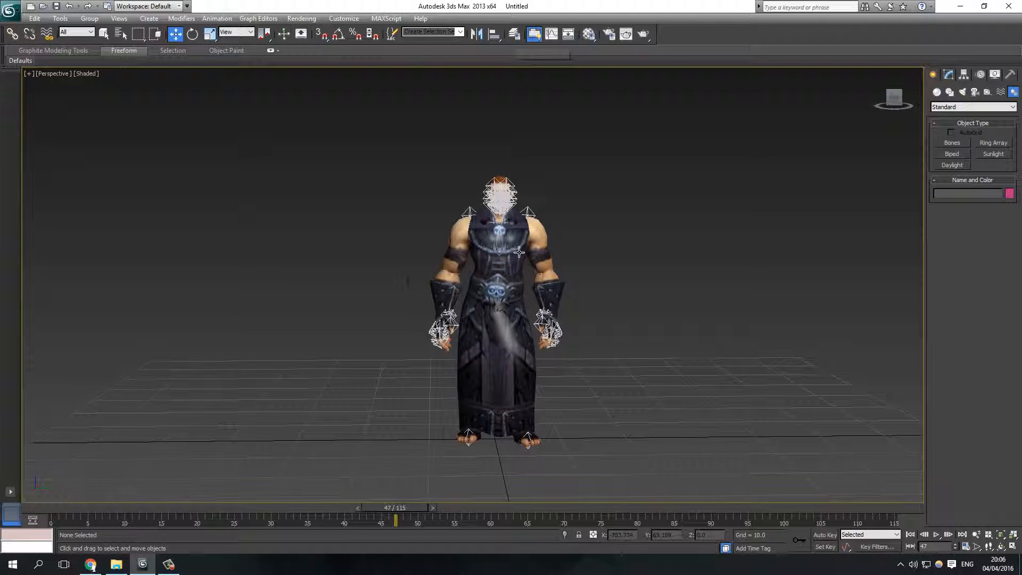
scroll(519, 252, "up", 4)
left_click(518, 252)
right_click(516, 249)
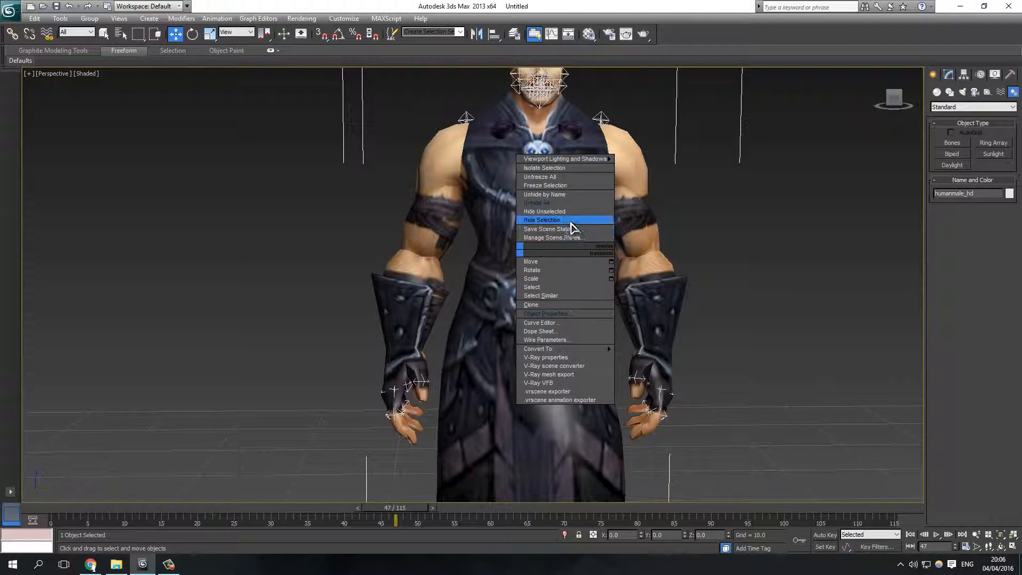
left_click(570, 222)
middle_click_drag(550, 271, 529, 161, "alt")
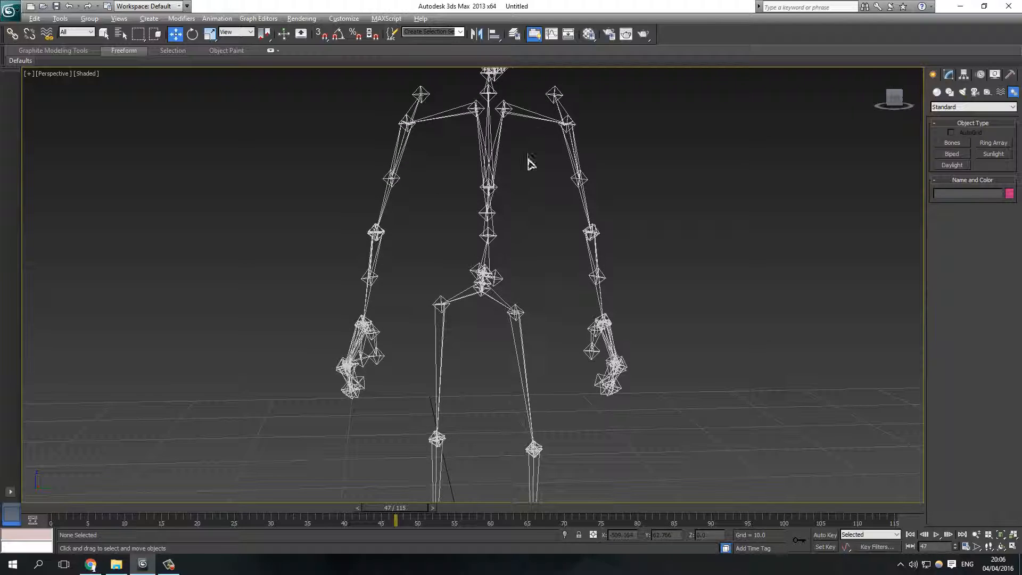
left_click(514, 34)
left_click(69, 122)
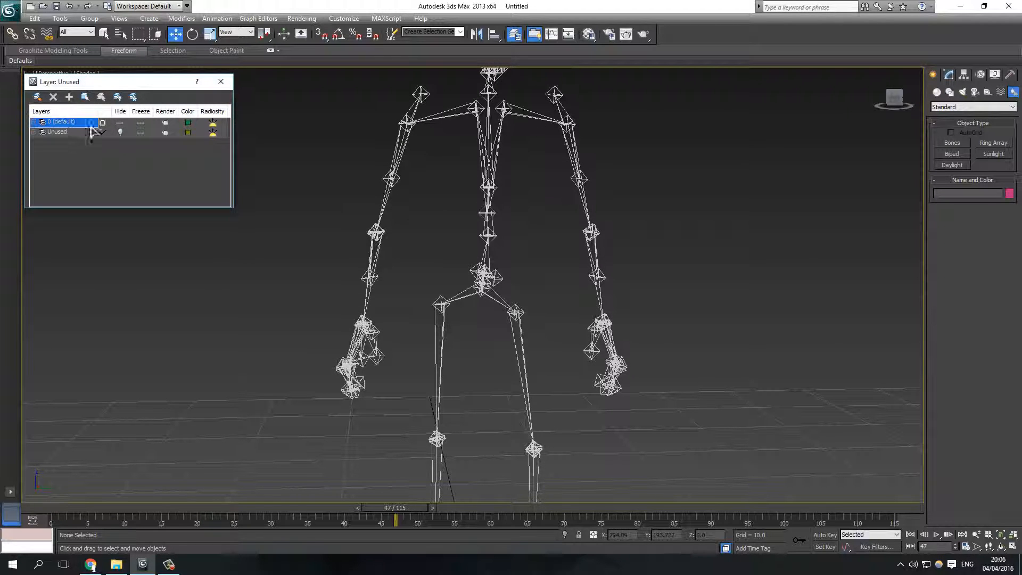
left_click(220, 82)
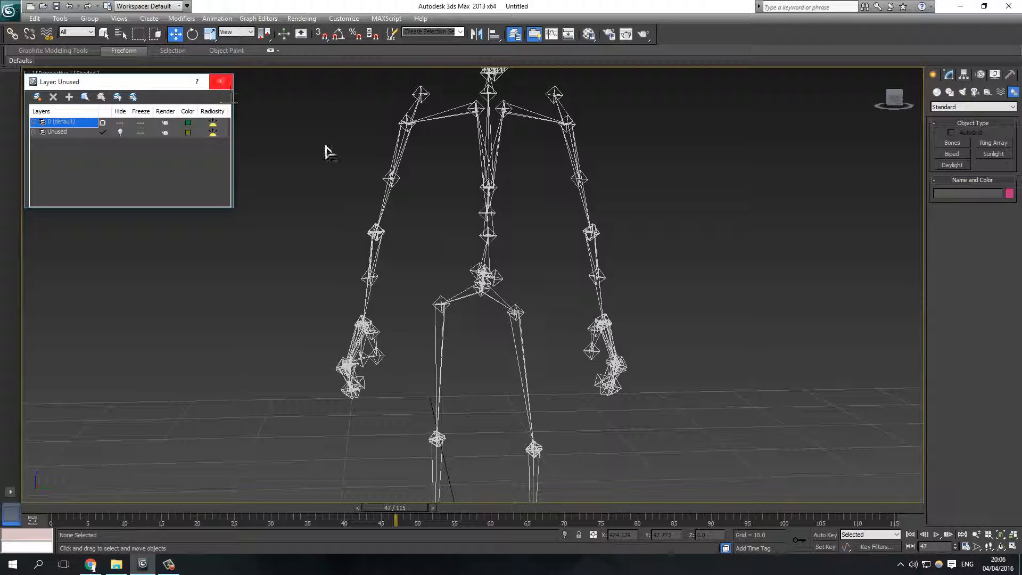
Select the shoulder bone humanmale_hd_bone_32 and test its influence on the arm by rotating it back and forth.
middle_click_drag(326, 153, 316, 228)
left_click(479, 173)
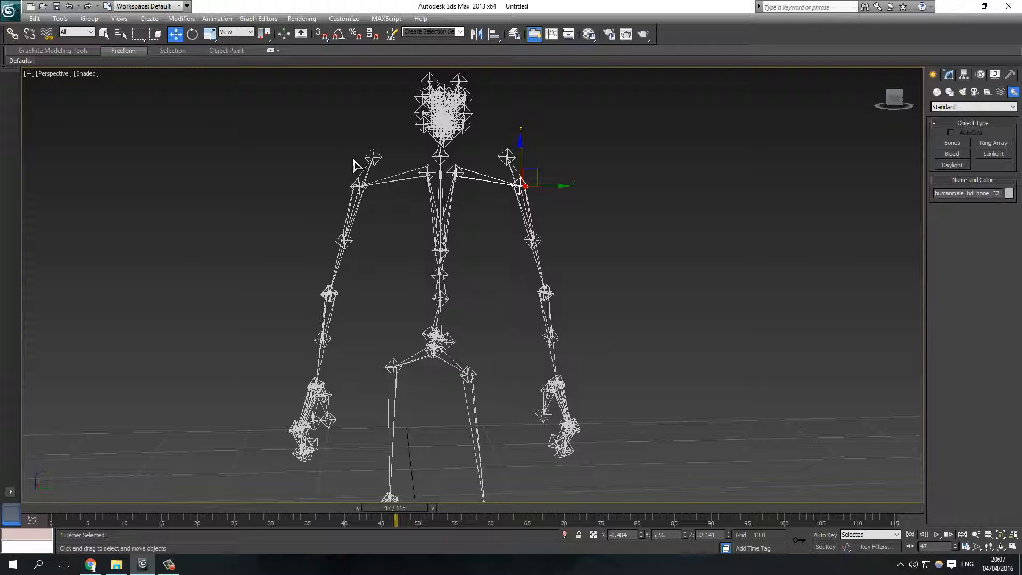
left_click(480, 195)
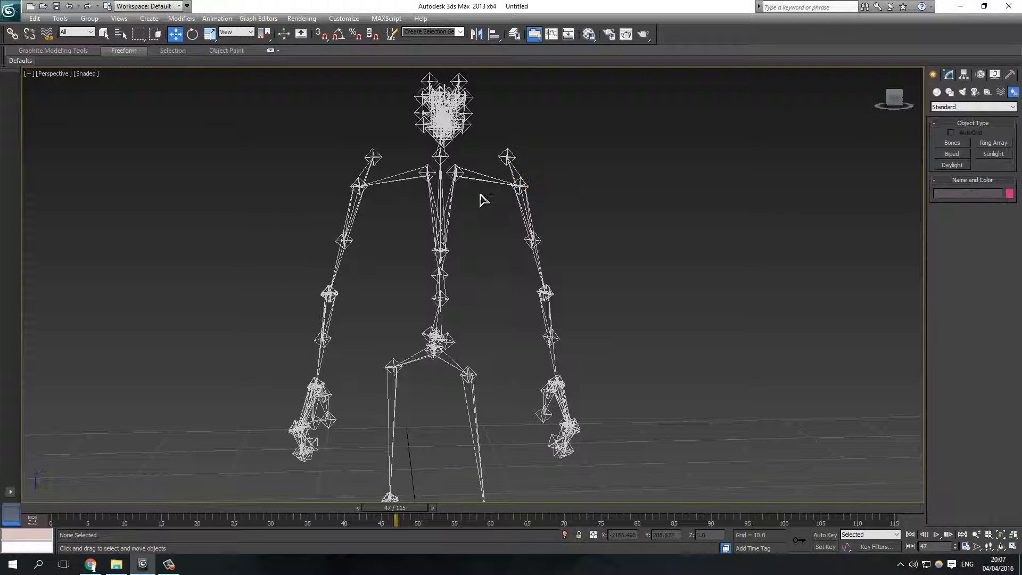
left_click(484, 178)
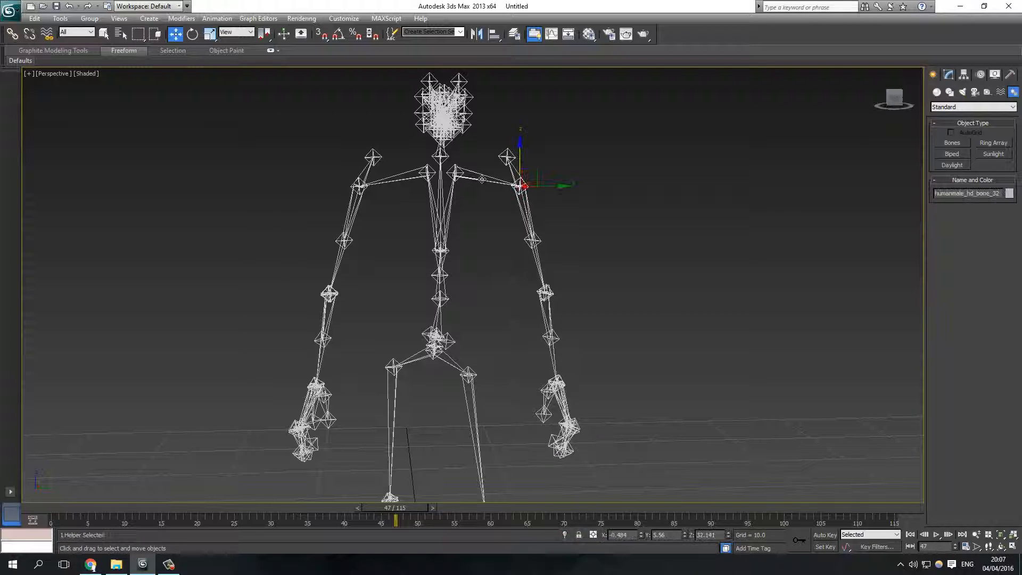
left_click(192, 34)
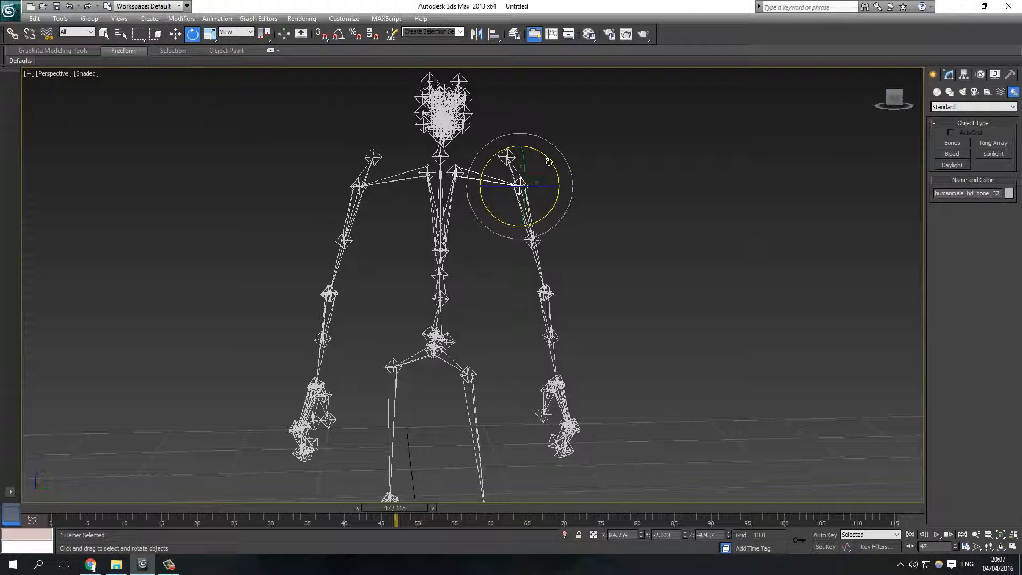
left_click_drag(548, 161, 575, 182)
left_click_drag(546, 156, 523, 144)
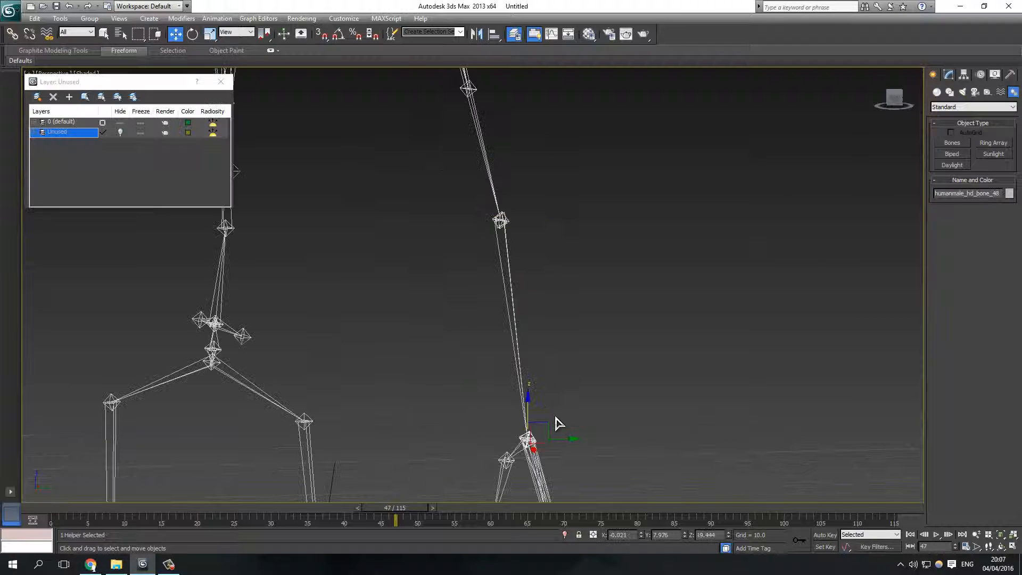
Test-move the duplicate wrist bone humanmale_hd_bone_48, undo the move, and add the bone to the Unused layer.
left_click_drag(541, 426, 645, 286)
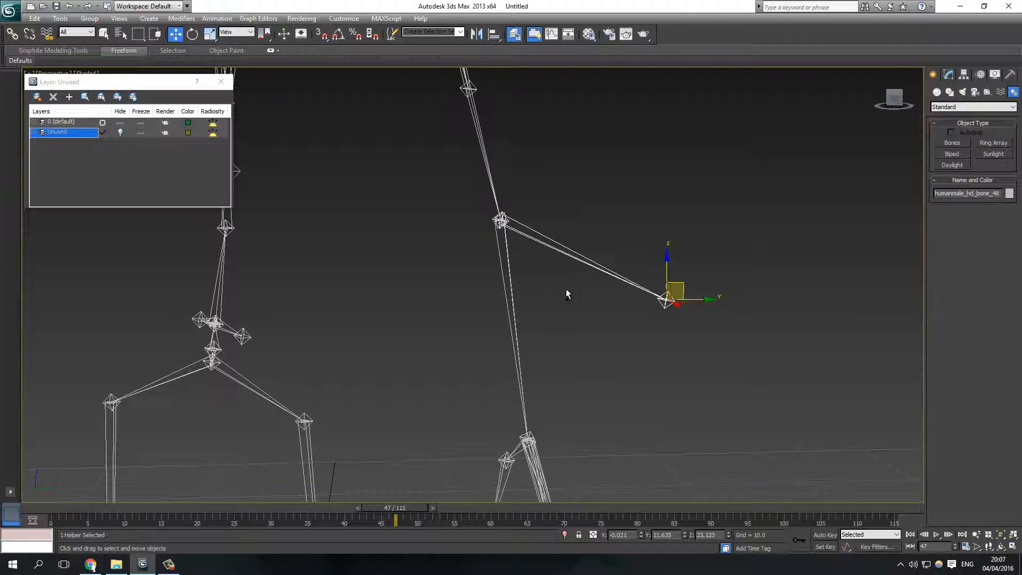
key("ctrl+z")
right_click(48, 132)
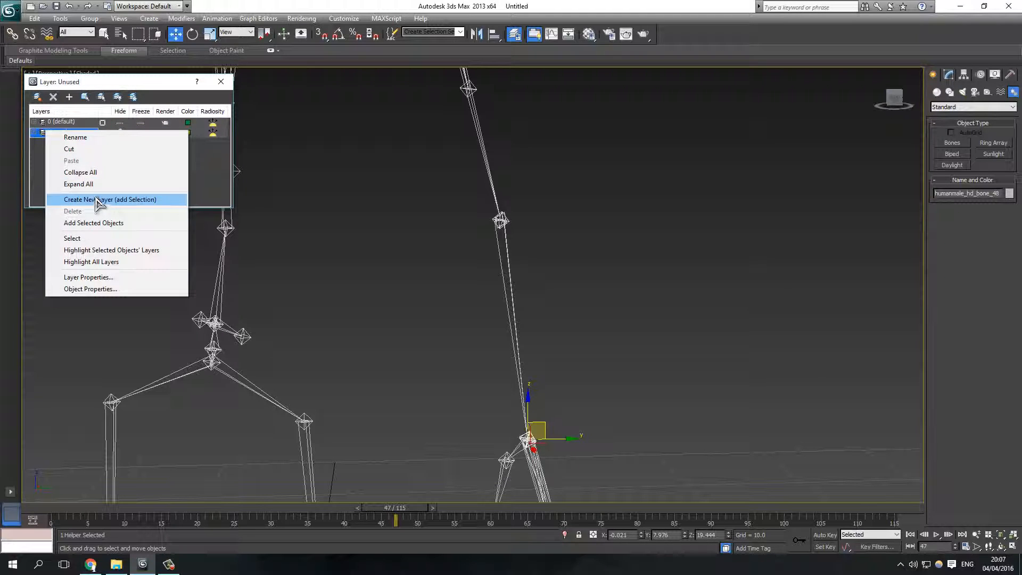
Try moving the remaining wrist bone humanmale_hd_bone_46 together with its hand bones, and cancel the move.
left_click(510, 326)
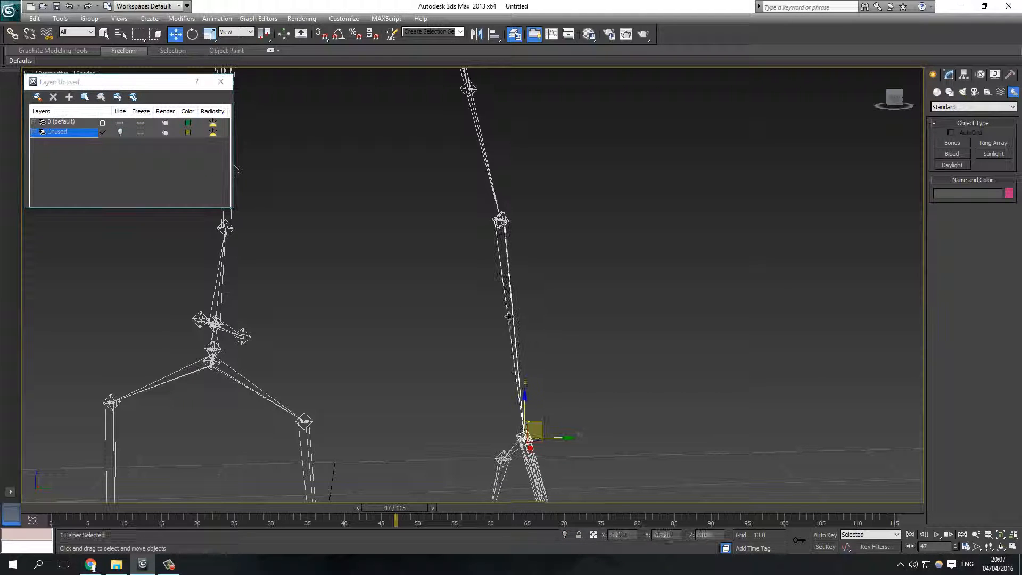
left_click_drag(545, 424, 452, 293)
right_click(452, 293)
Try moving the small side bones at the pelvis, starting from humanmale_hd_bone_182, and undo the move.
middle_click_drag(506, 297, 732, 352)
scroll(732, 353, "down", 5)
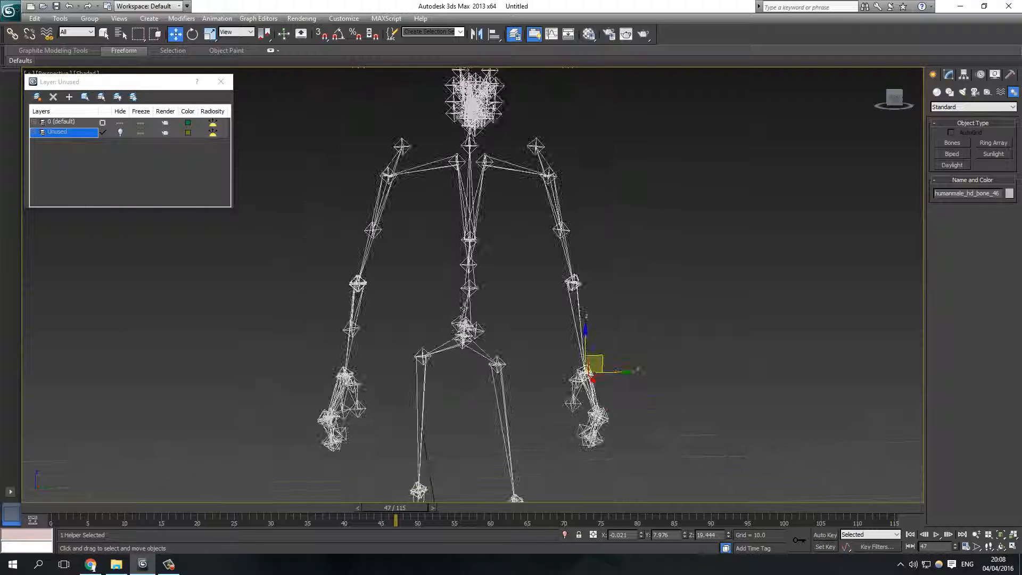
middle_click_drag(455, 310, 602, 295)
scroll(600, 309, "up", 5)
middle_click_drag(707, 345, 658, 345)
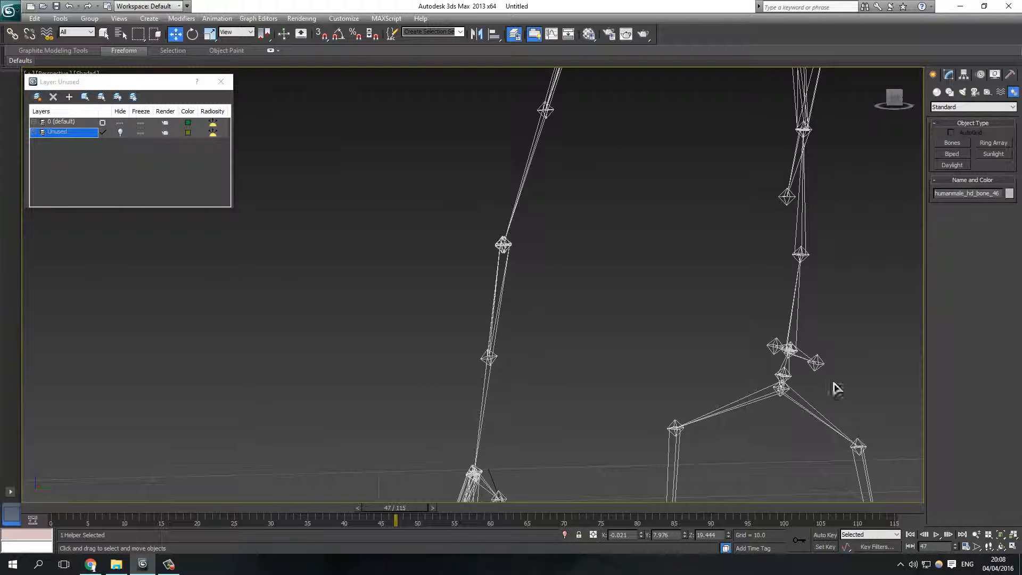
left_click(833, 362)
left_click(817, 363)
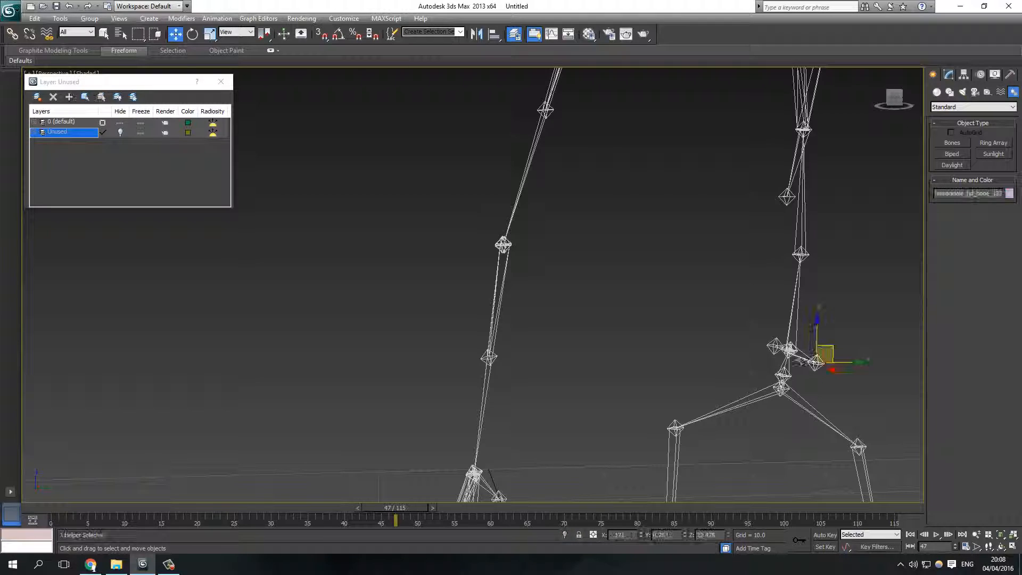
middle_click_drag(792, 359, 772, 340, "alt")
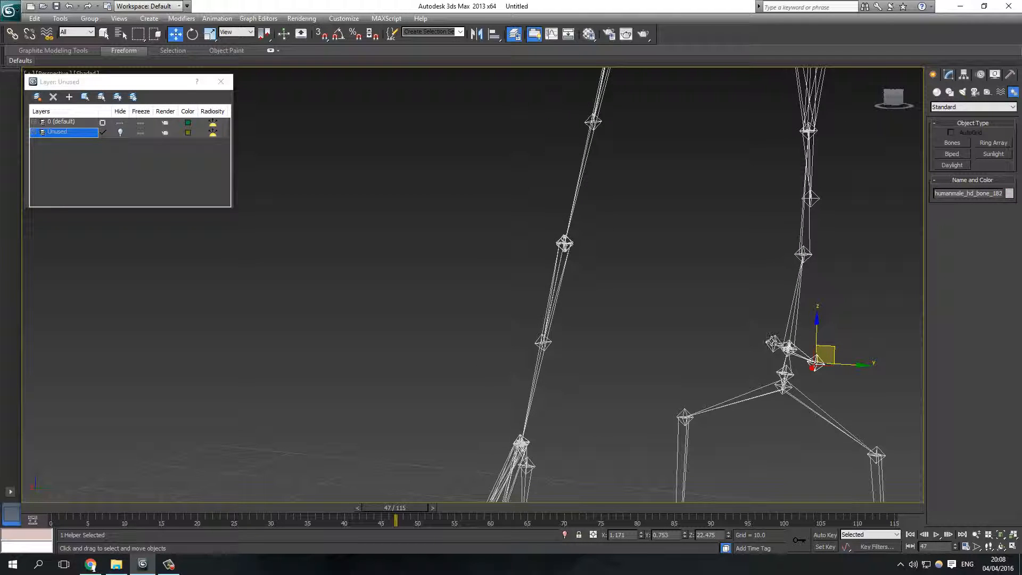
left_click(770, 344, "ctrl")
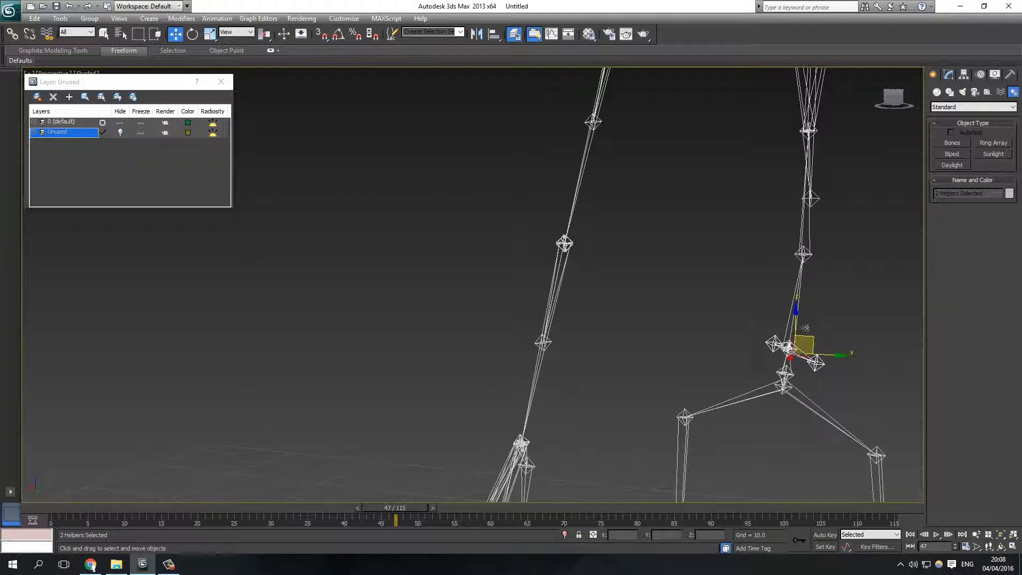
left_click_drag(805, 327, 666, 256)
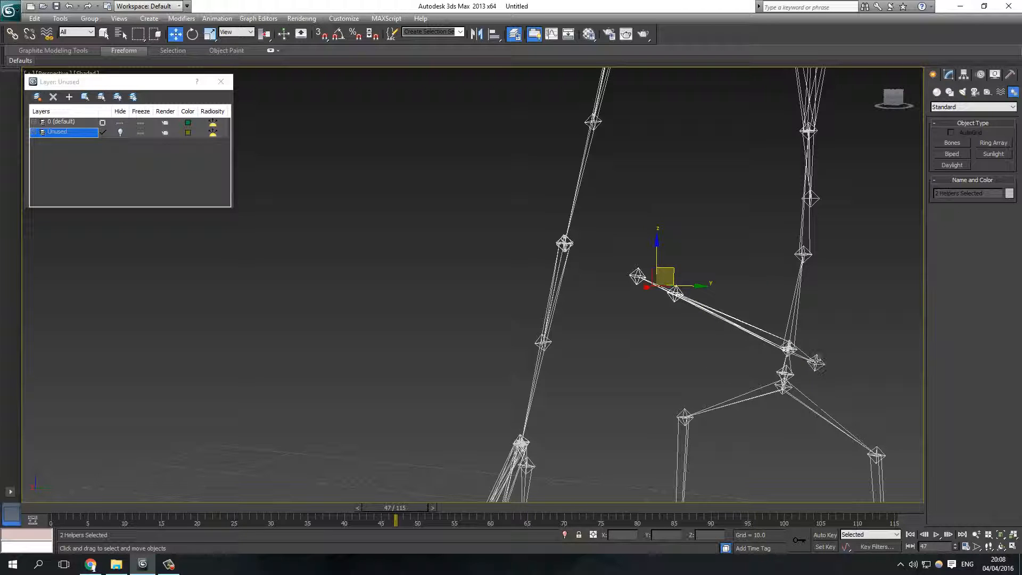
key("ctrl+z")
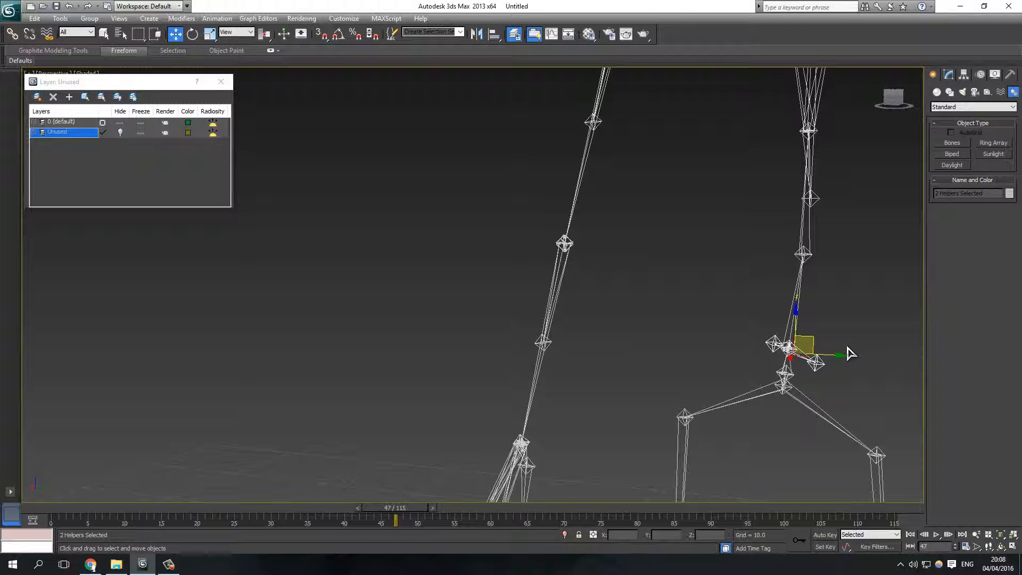
Select the whole group of small side bones at the pelvis and add them to the Unused layer.
left_click_drag(808, 387, 808, 378)
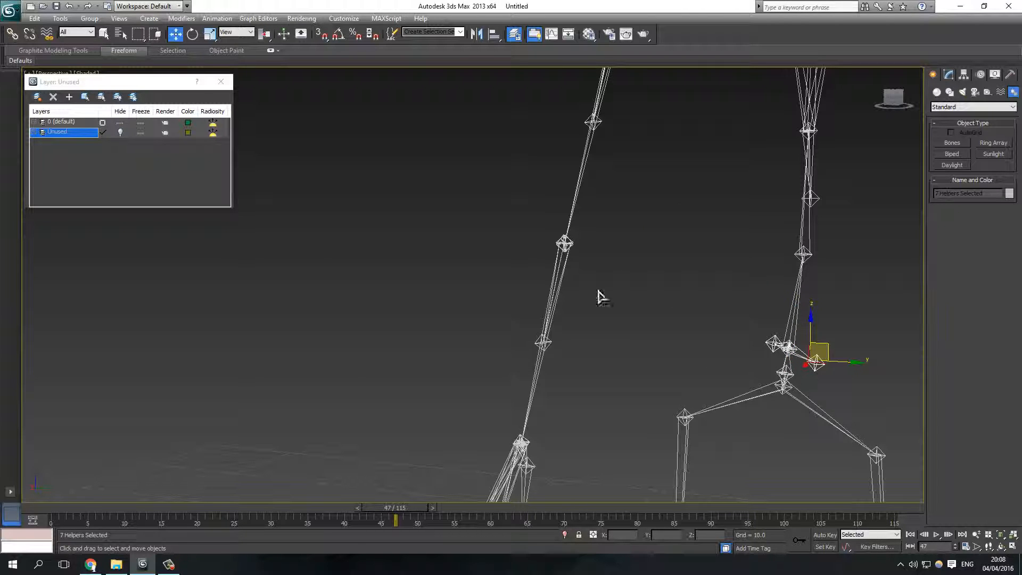
right_click(73, 133)
left_click(109, 225)
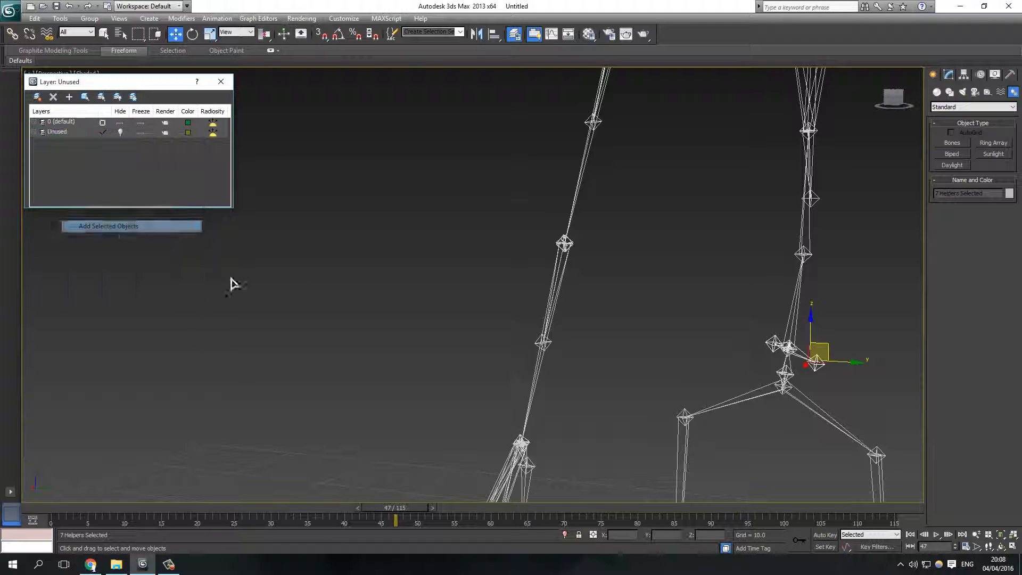
Test-move the forearm bone humanmale_hd_bone_50, undo the move, and add the bone to the Unused layer.
left_click(542, 341)
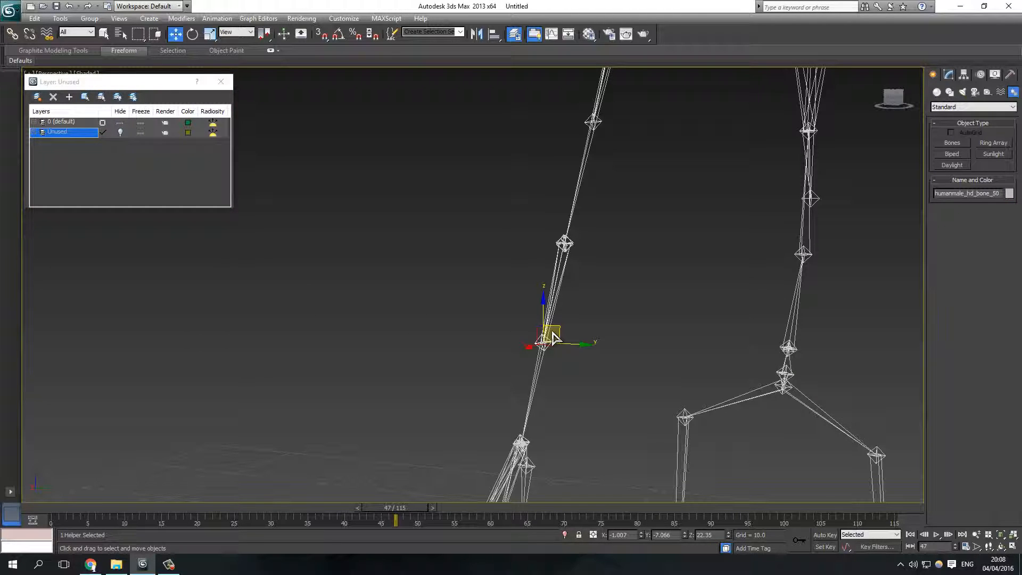
left_click_drag(552, 329, 370, 267)
key("ctrl+z")
right_click(58, 140)
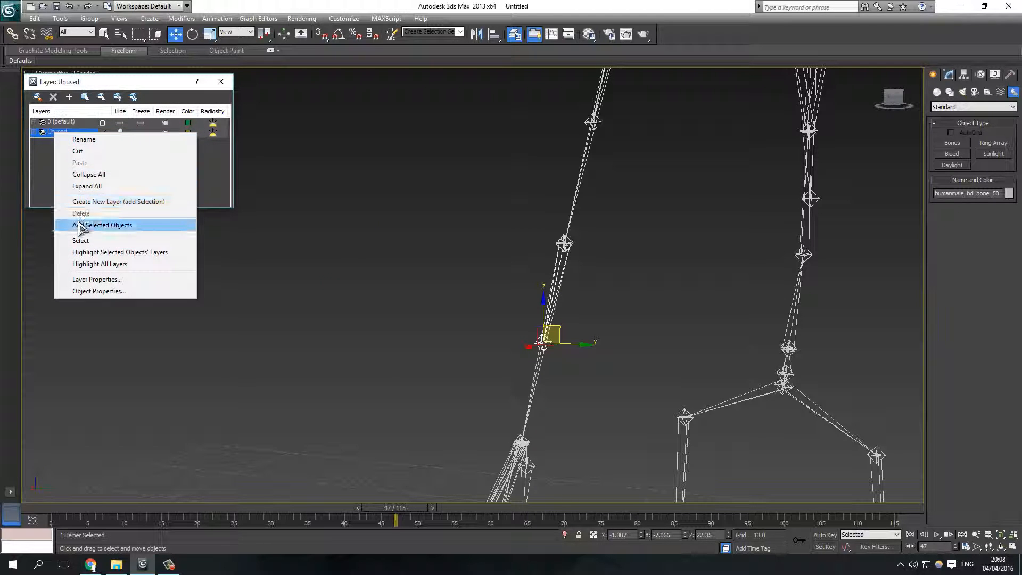
left_click(96, 223)
Test-move the wrist bone humanmale_hd_bone_52, undo the move, and add its duplicate humanmale_hd_bone_51 to the Unused layer.
left_click(530, 397)
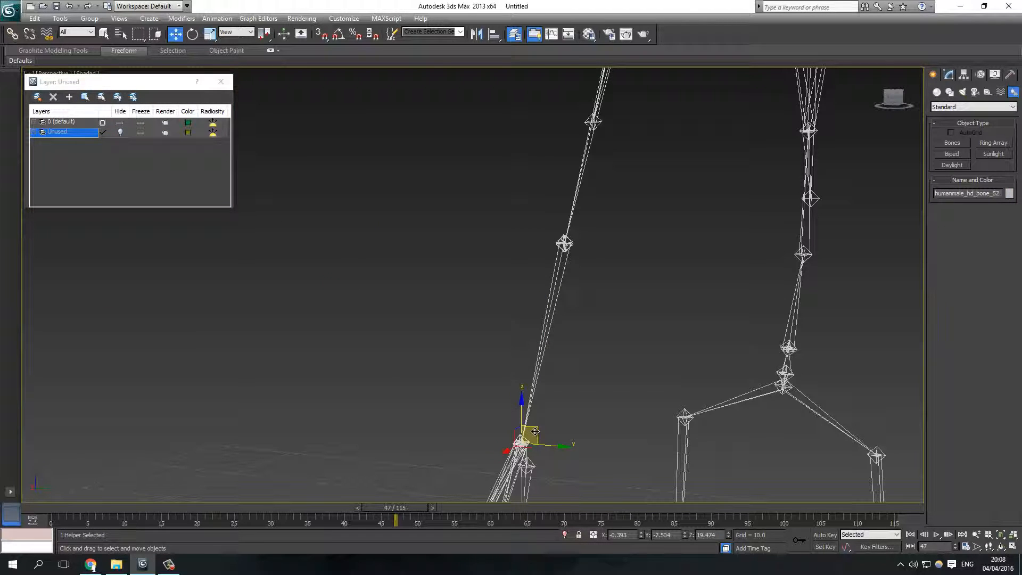
left_click_drag(534, 432, 332, 228)
key("ctrl+z")
left_click(539, 339)
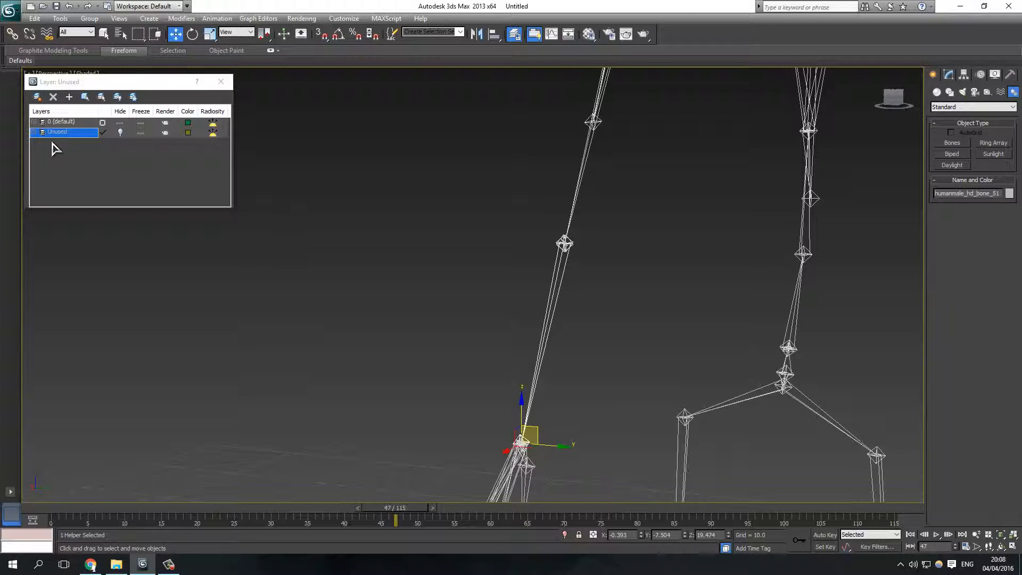
right_click(43, 133)
left_click(102, 228)
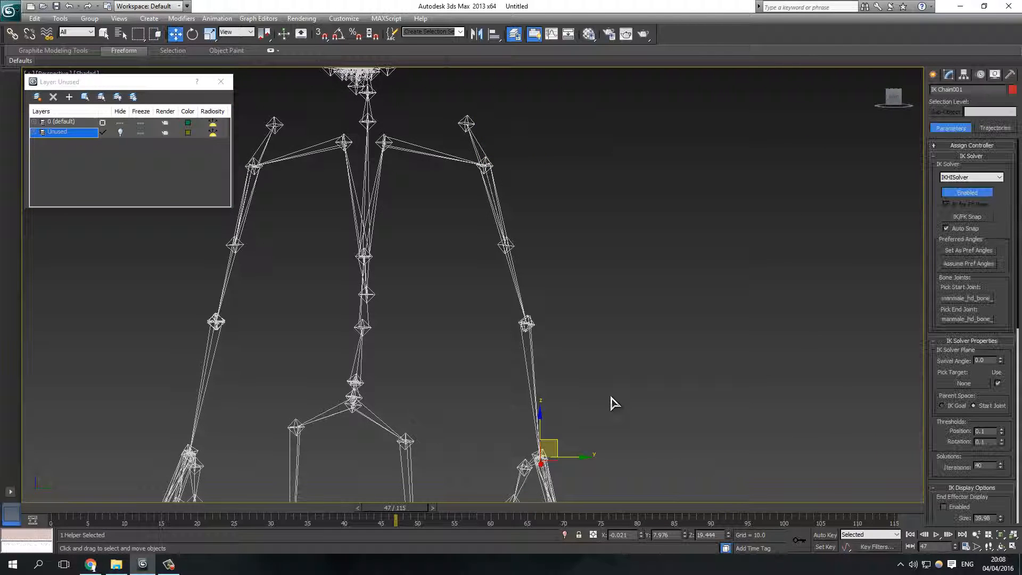
Add the wrist's IK Chain001 to layer 0 (default) and close the layer manager.
scroll(575, 337, "up", 5)
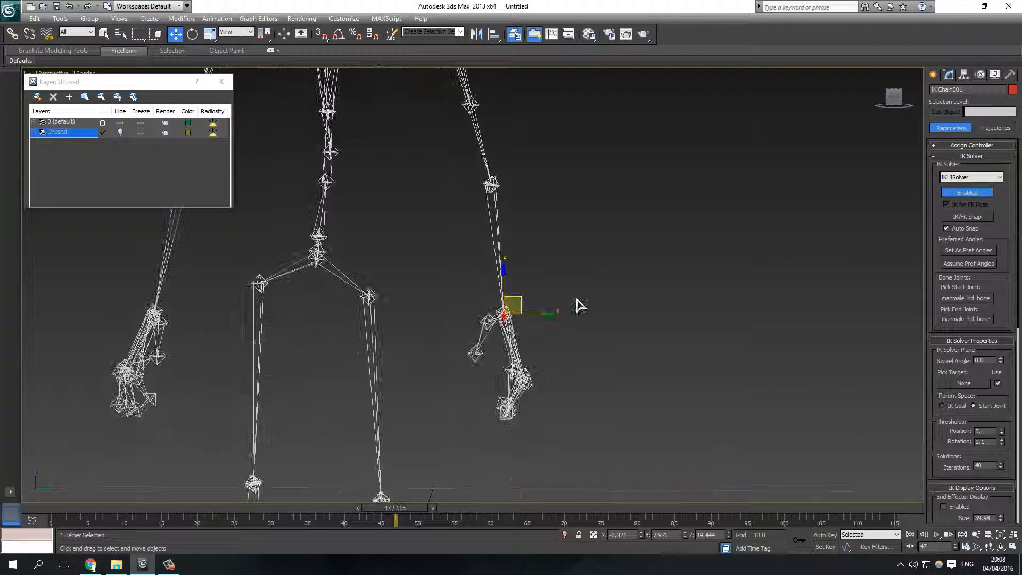
scroll(578, 305, "up", 6)
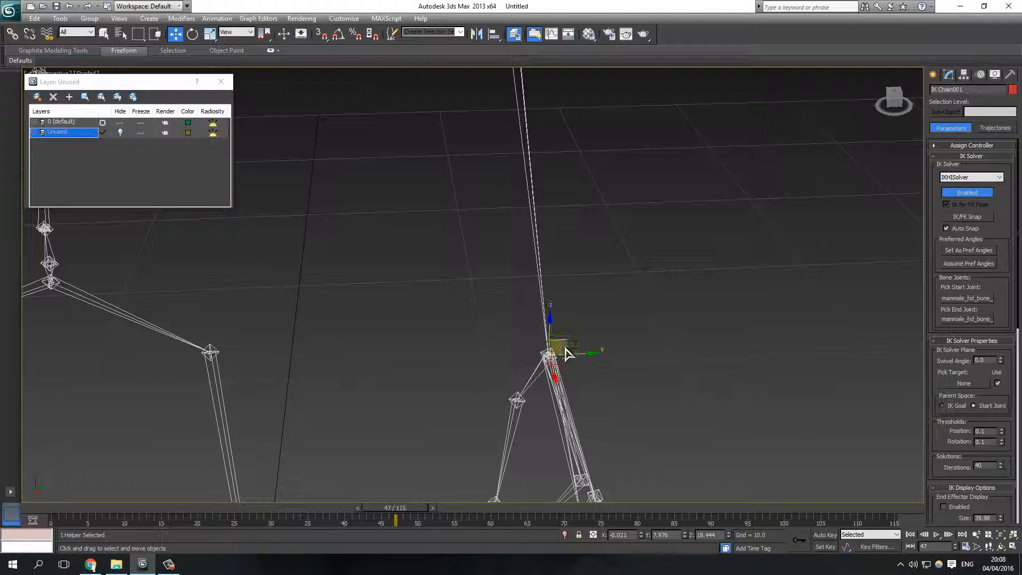
right_click(62, 124)
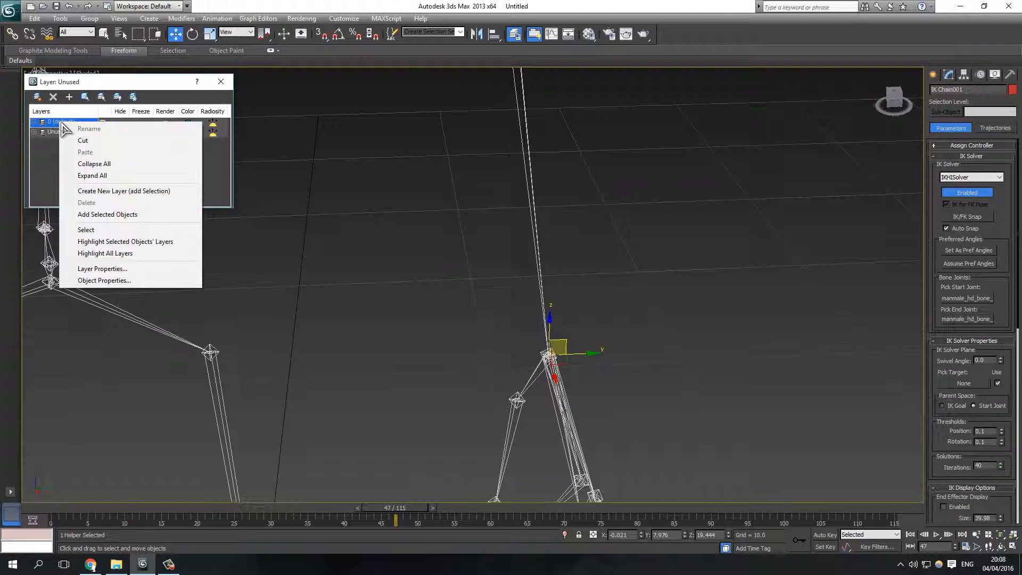
left_click(138, 215)
middle_click_drag(376, 286, 602, 324, "alt")
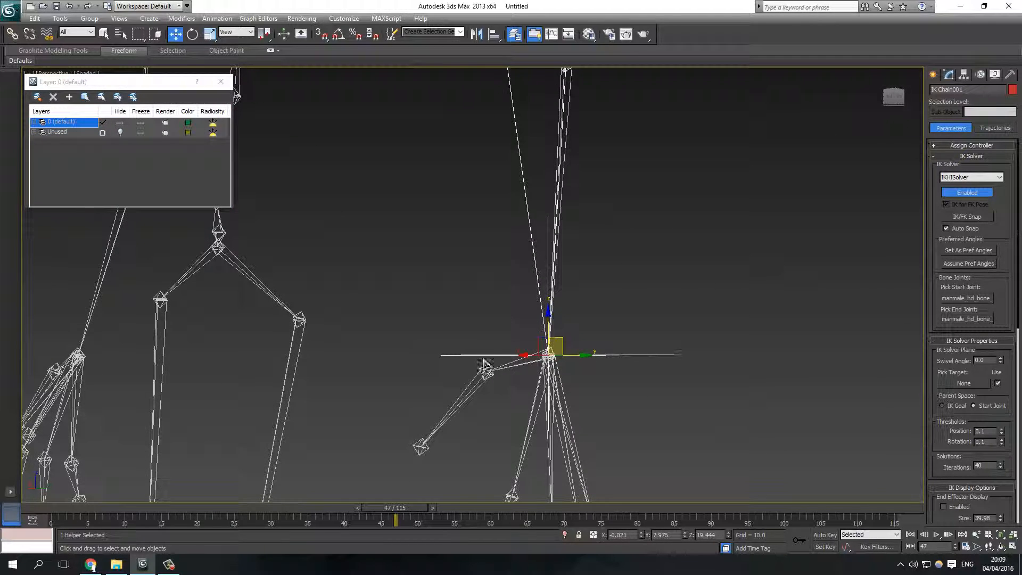
middle_click_drag(484, 364, 388, 212, "alt")
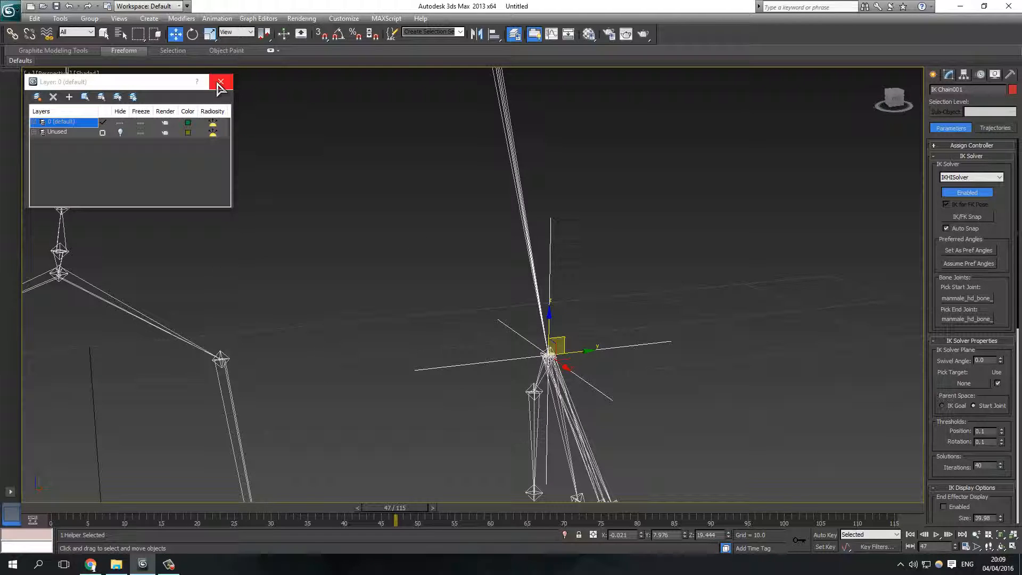
left_click(220, 83)
Test the arm's IK Chain001 by moving its goal at the wrist, and cancel the move.
middle_click_drag(417, 241, 318, 277)
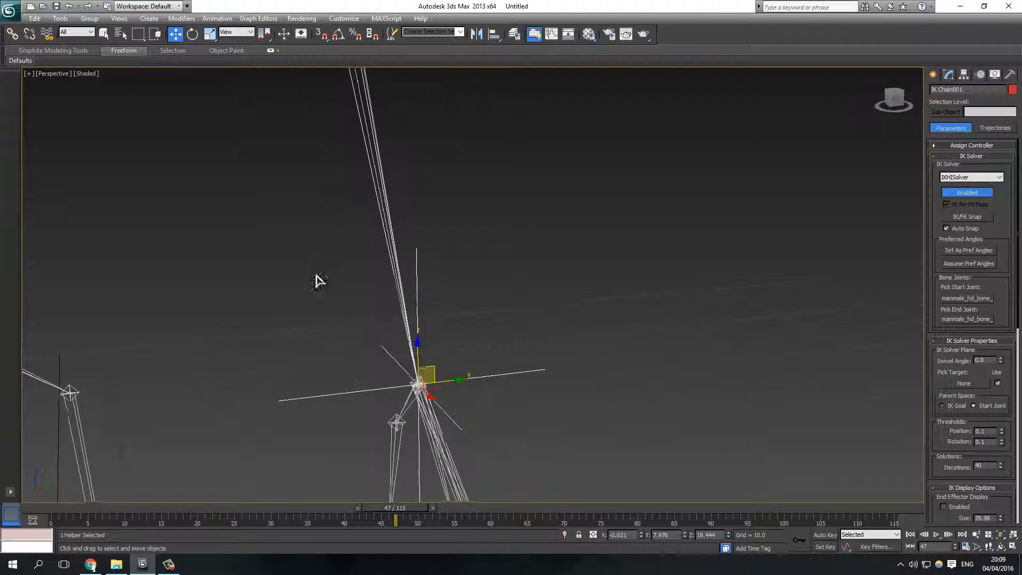
scroll(539, 284, "down", 5)
middle_click_drag(463, 282, 429, 319, "alt")
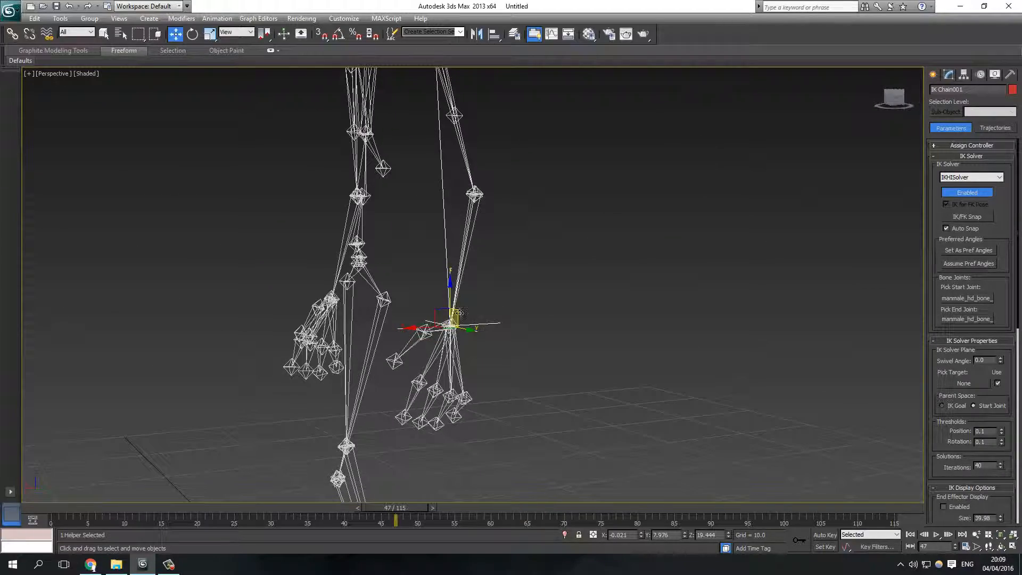
middle_click_drag(519, 327, 544, 298, "alt")
scroll(545, 346, "up", 5)
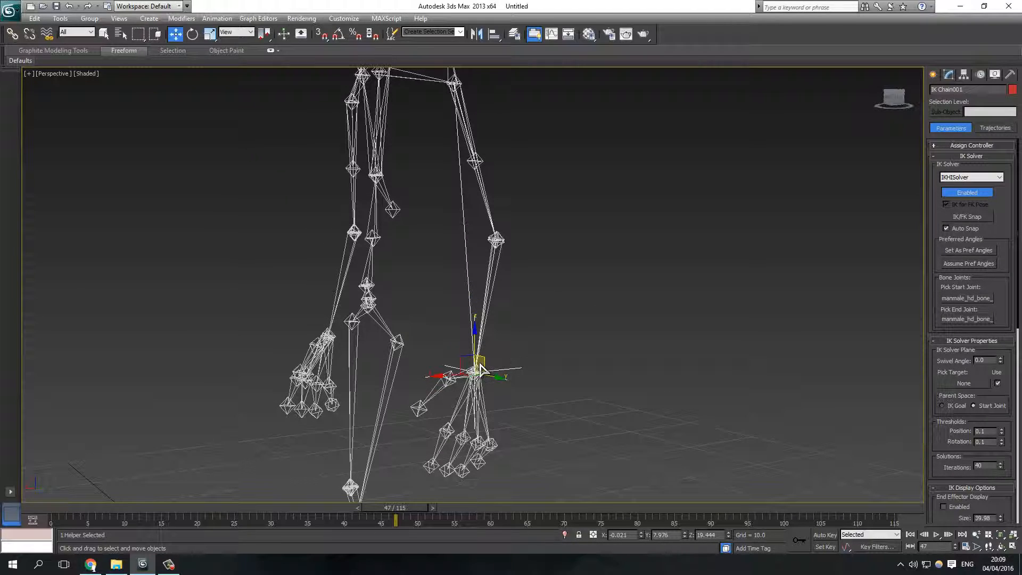
left_click_drag(481, 360, 469, 299)
middle_click_drag(469, 299, 536, 361, "alt")
left_click_drag(479, 367, 659, 276)
right_click(659, 276)
middle_click_drag(653, 292, 449, 291, "alt")
middle_click_drag(450, 291, 529, 276)
Try moving the opposite wrist bone humanmale_hd_bone_52, which has no IK chain, and cancel the move.
left_click(251, 265)
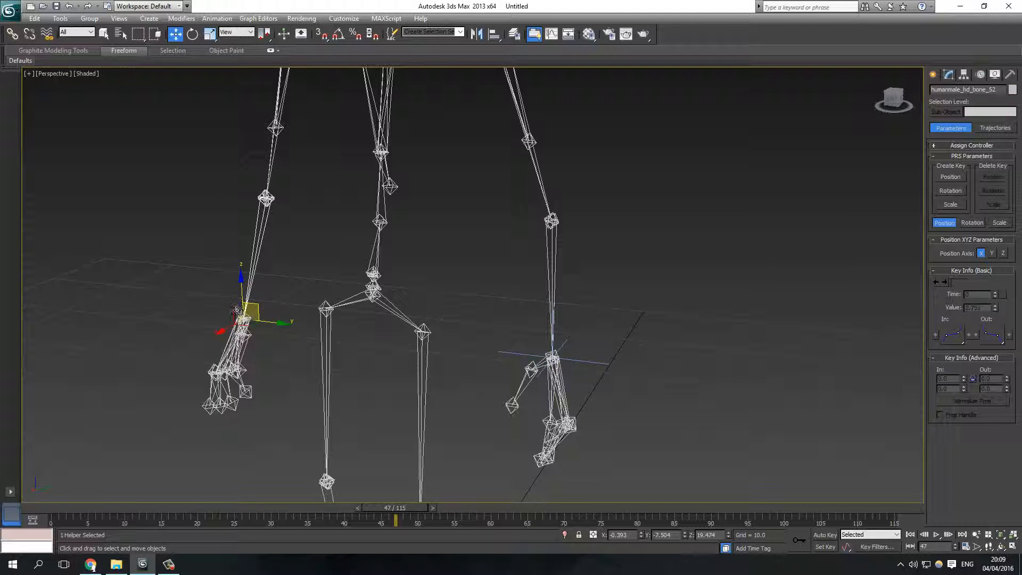
mouse_move(236, 311)
middle_mouse_down("alt")
mouse_move(223, 305)
mouse_move(230, 318)
middle_mouse_up("alt")
left_click_drag(213, 285, 312, 262)
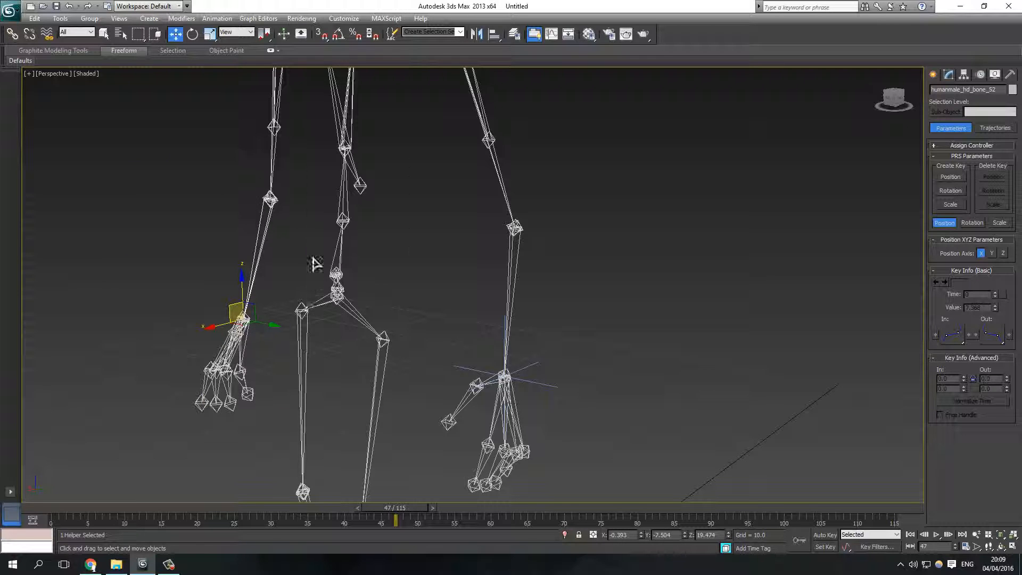
right_click(312, 260)
left_click(347, 210)
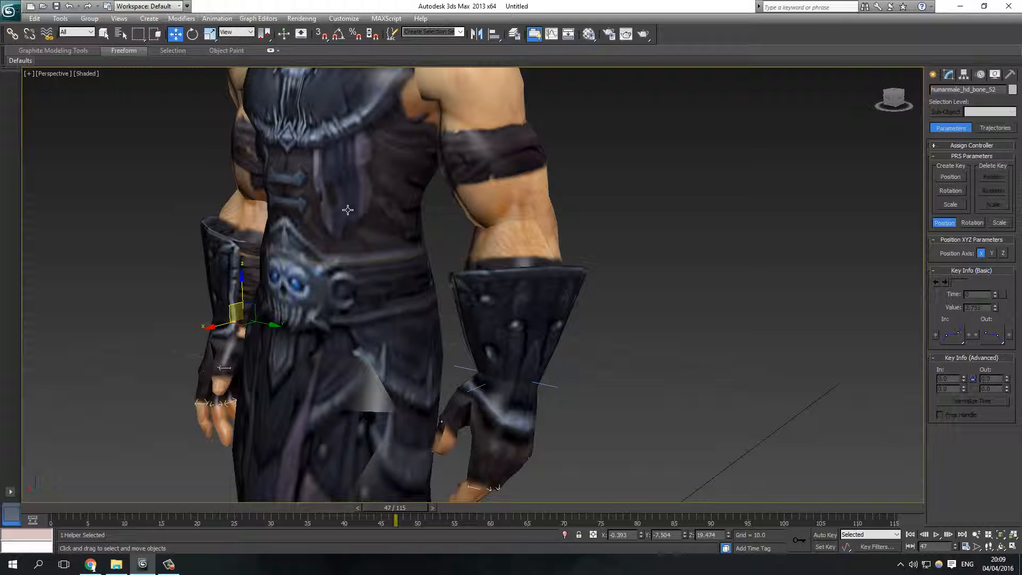
middle_click_drag(348, 210, 486, 304, "alt")
middle_click_drag(467, 345, 535, 354)
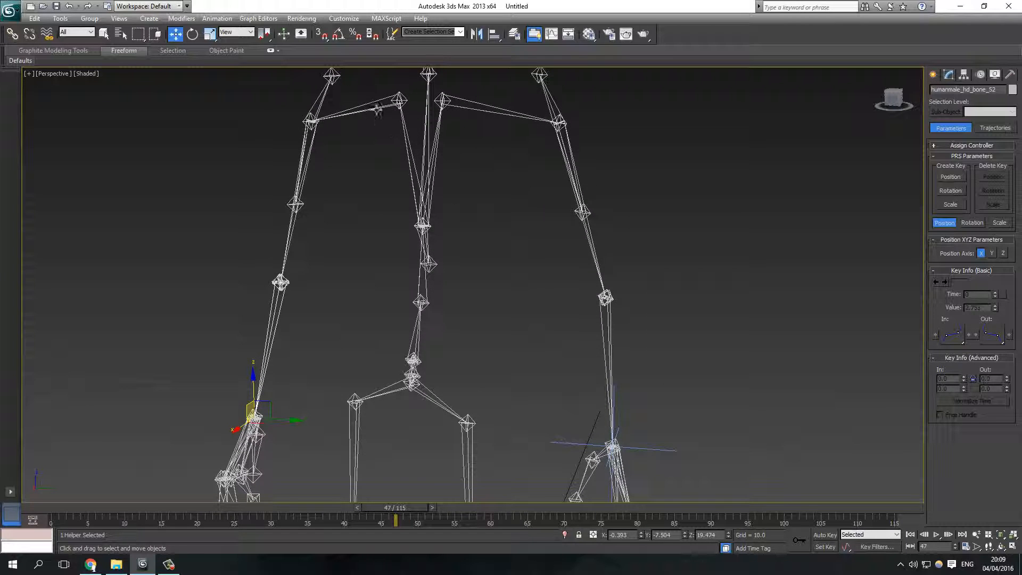
Select the upper arm bone humanmale_hd_bone_33, test-rotate it, and undo the rotation.
left_click(359, 107)
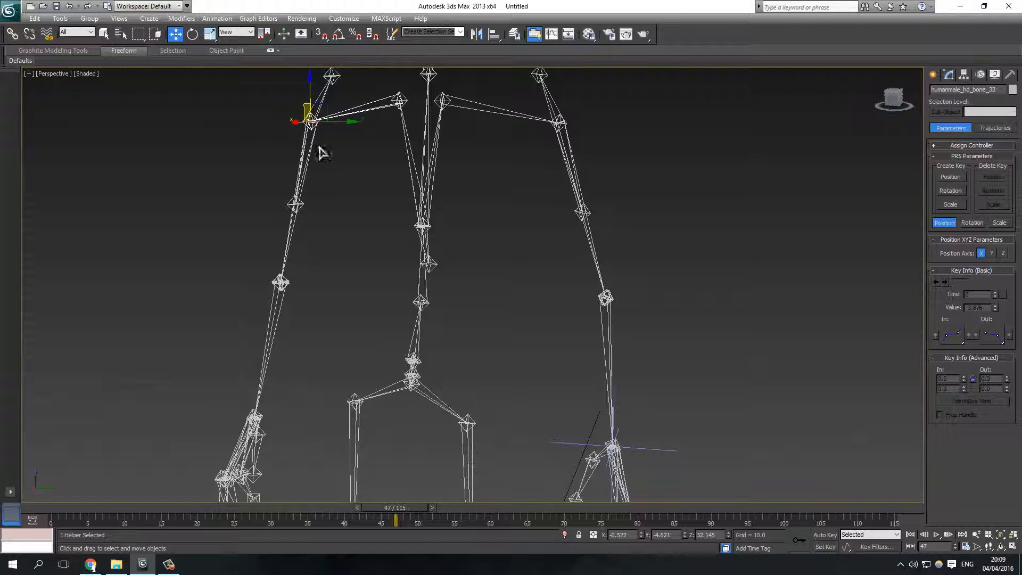
middle_click_drag(356, 144, 440, 208)
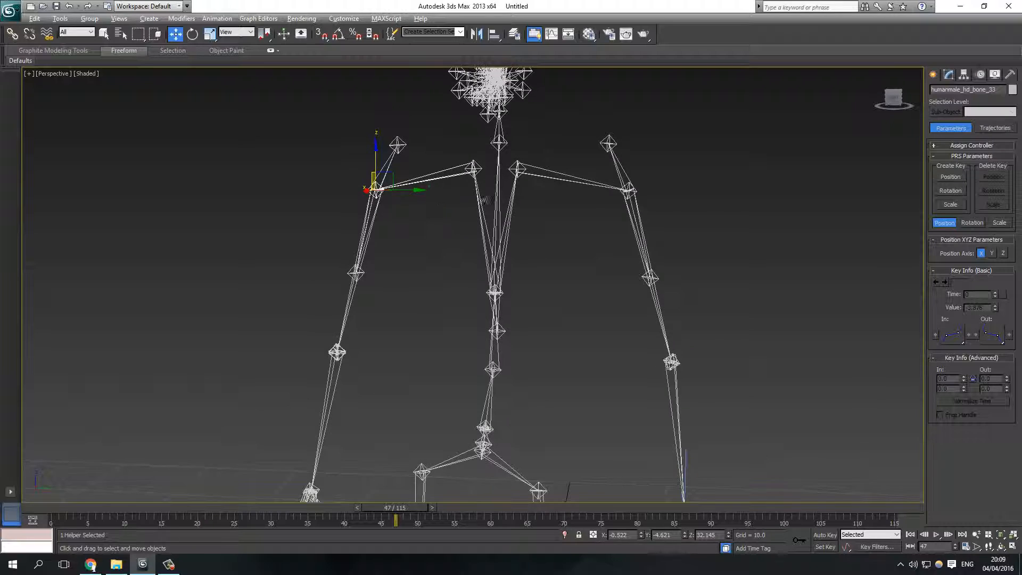
scroll(481, 206, "down", 4)
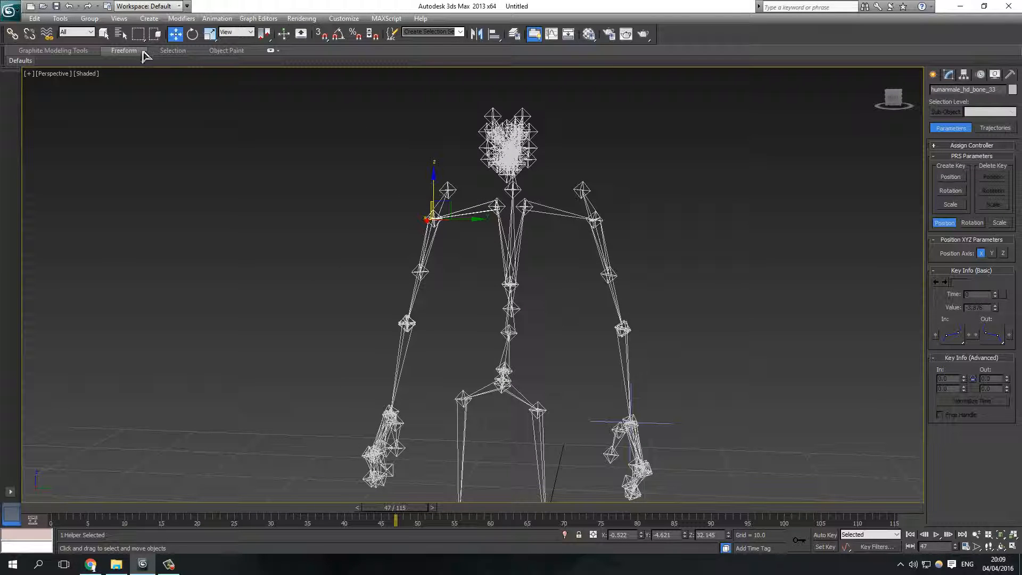
left_click(192, 33)
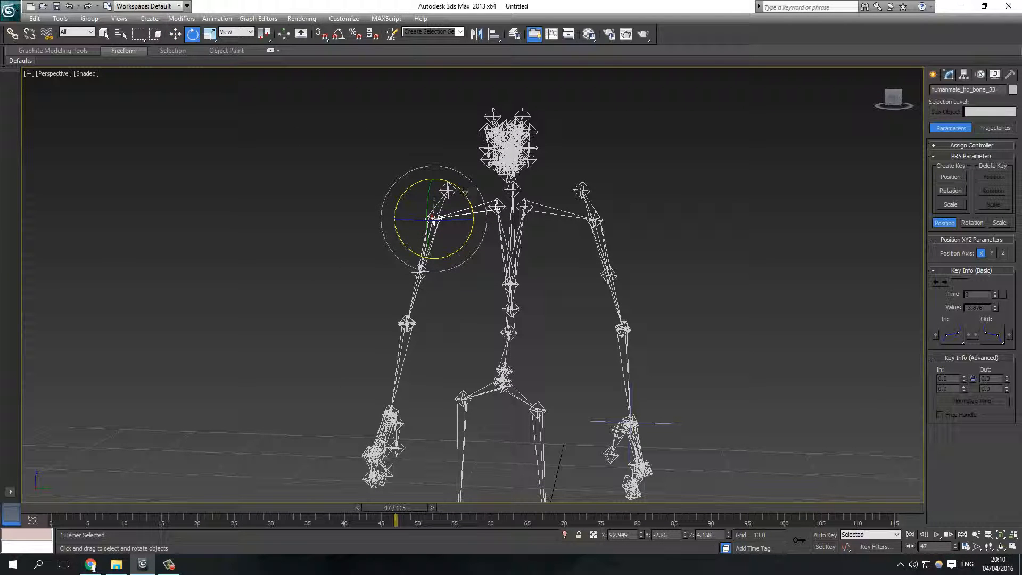
left_click_drag(464, 192, 482, 205)
key("ctrl+z")
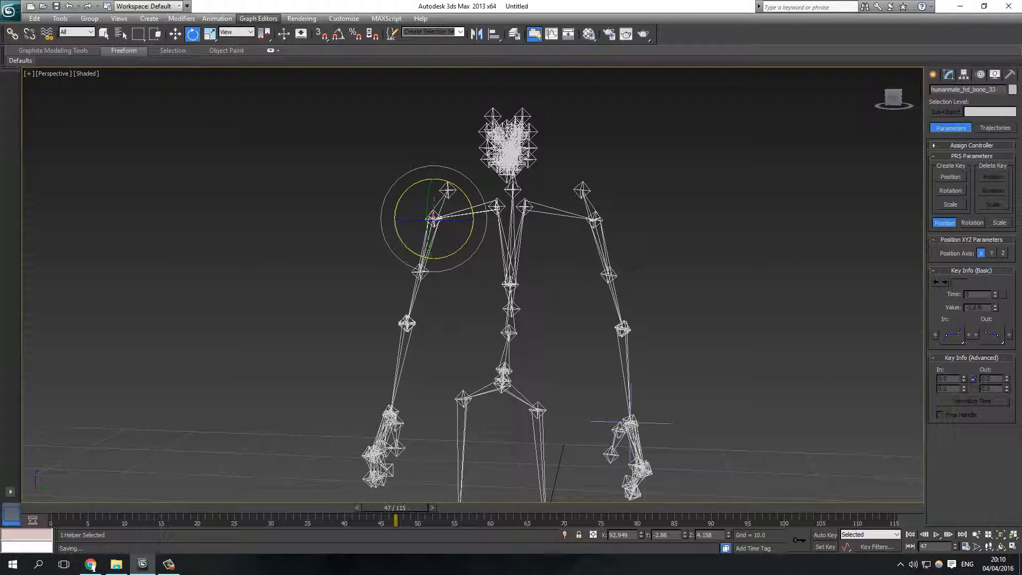
Create an HI Solver IK chain from the upper arm bone humanmale_hd_bone_33 to the wrist bone of the same arm.
left_click(217, 18)
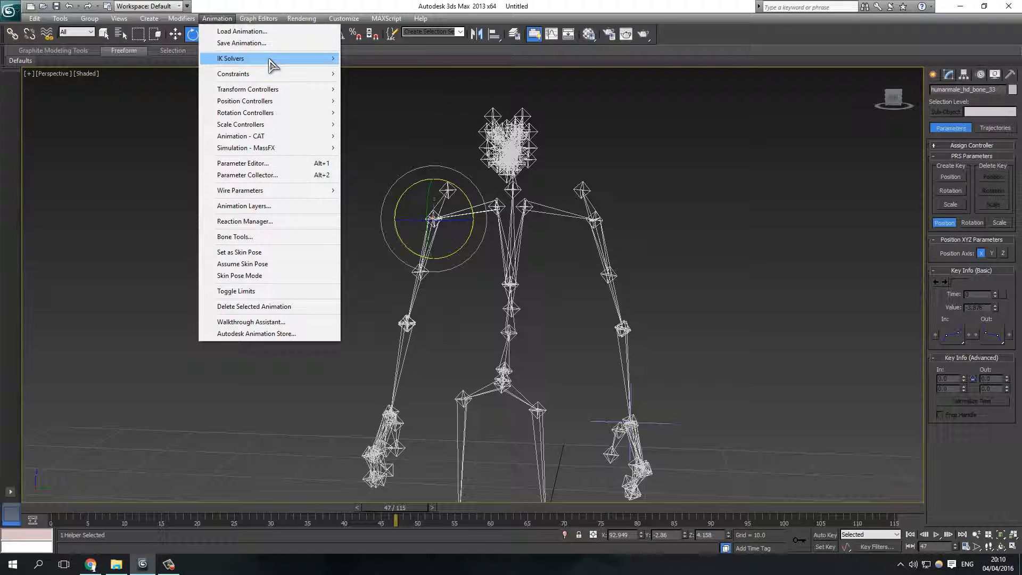
mouse_move(266, 58)
left_click(368, 59)
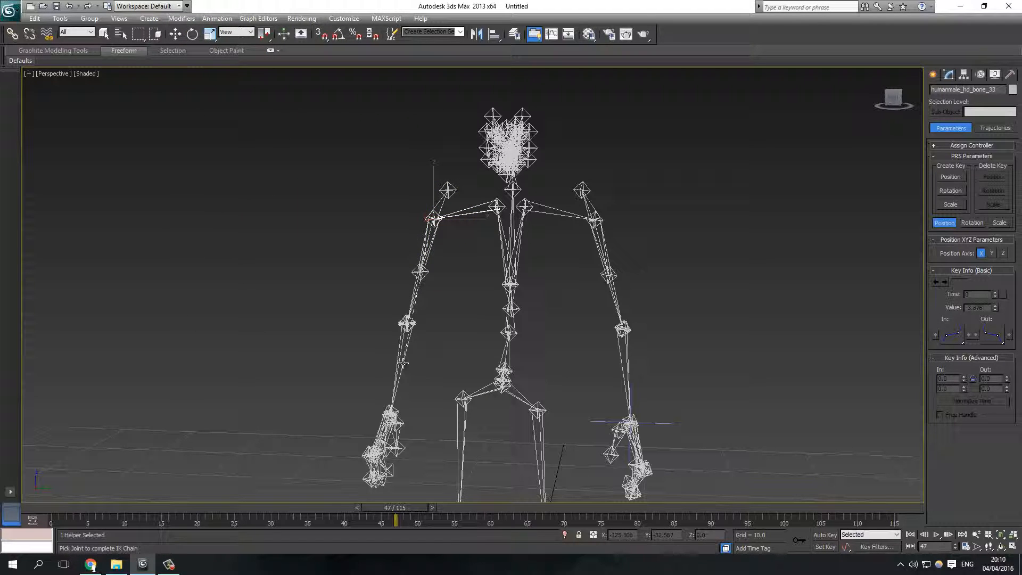
left_click(390, 410)
middle_click_drag(417, 376, 469, 320)
scroll(495, 376, "up", 5)
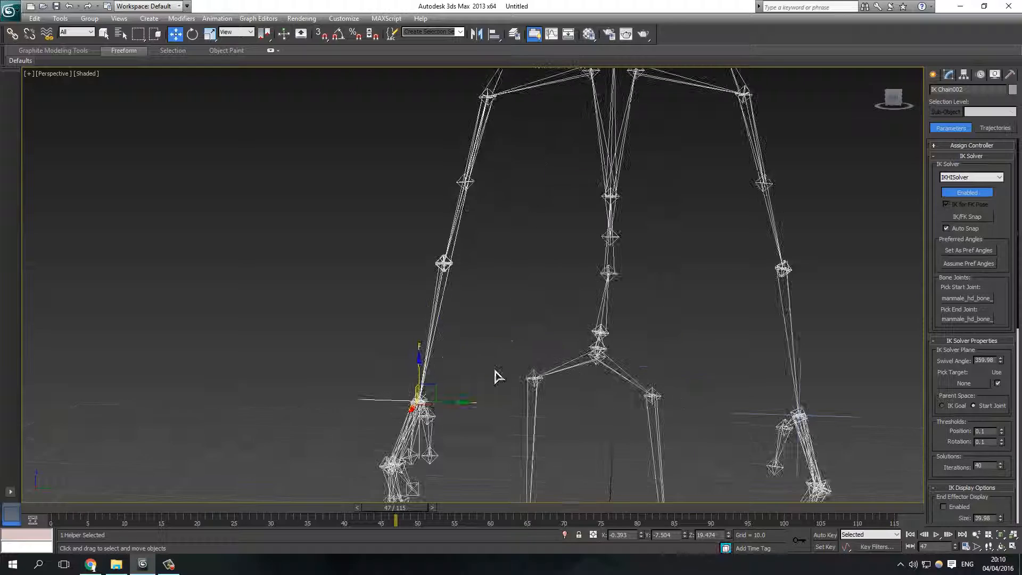
middle_click_drag(521, 395, 523, 393, "alt")
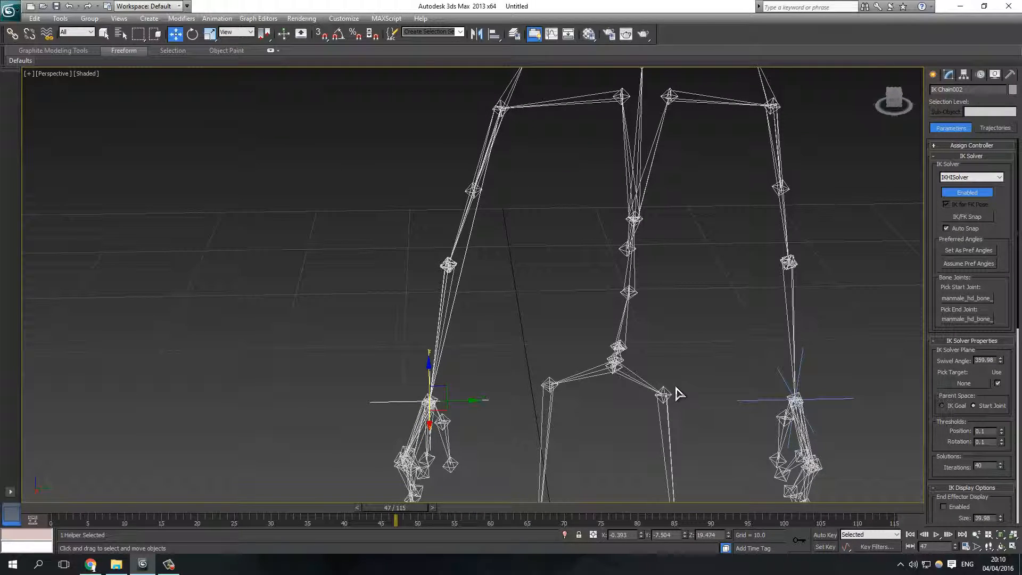
Test IK Chain002 by moving its goal at the wrist, and cancel the move.
middle_click_drag(498, 422, 373, 354)
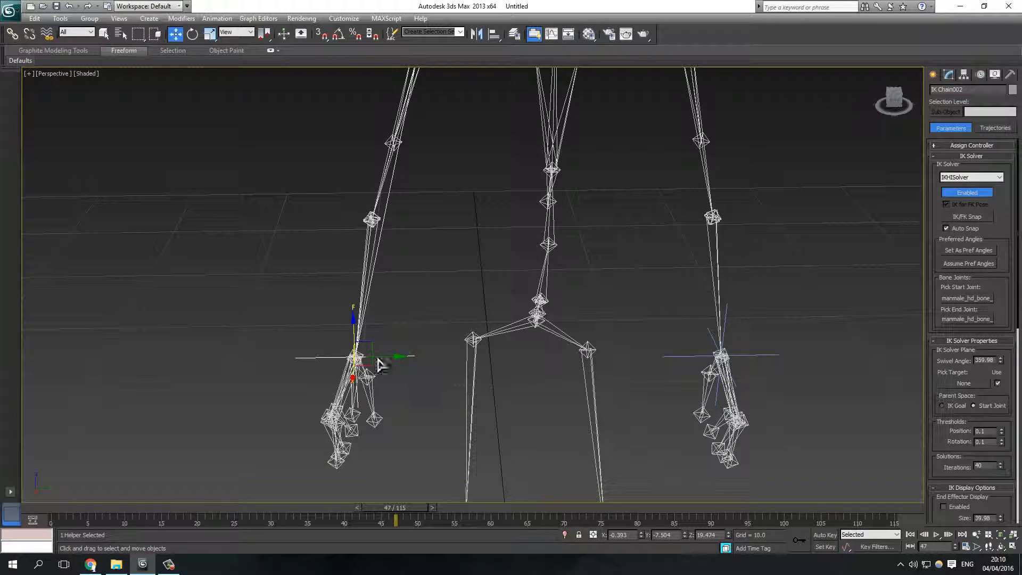
left_click_drag(370, 347, 335, 210)
middle_click_drag(397, 210, 355, 220, "alt")
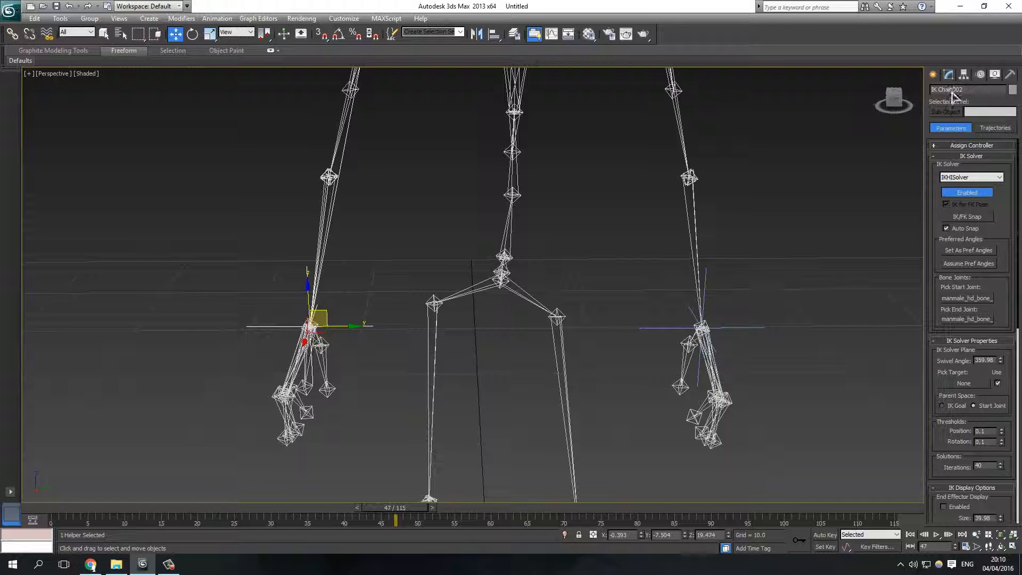
Unhide all objects to bring the character mesh back around the skeleton, and inspect both hands.
left_click(933, 74)
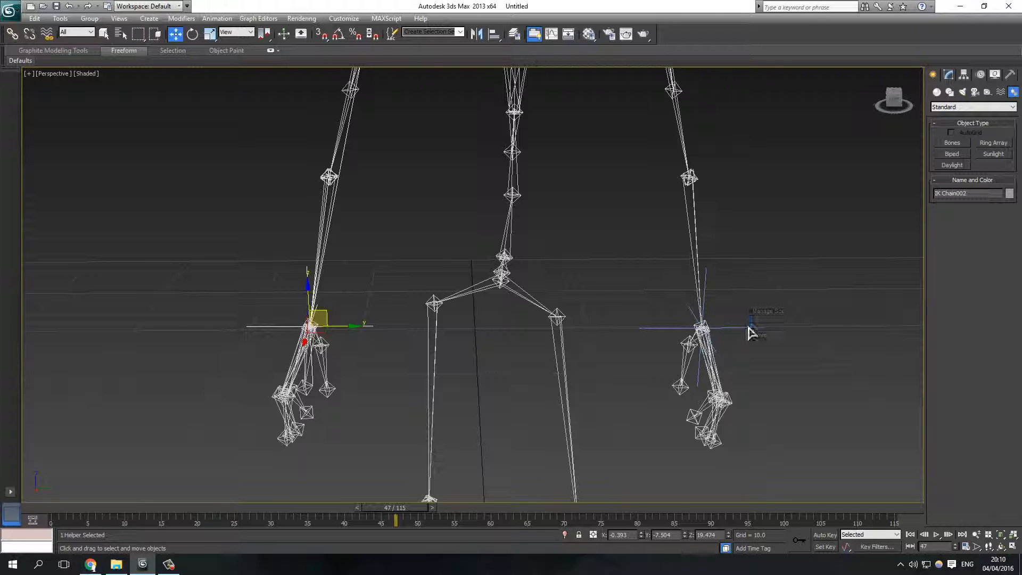
right_click(747, 323)
left_click(777, 276)
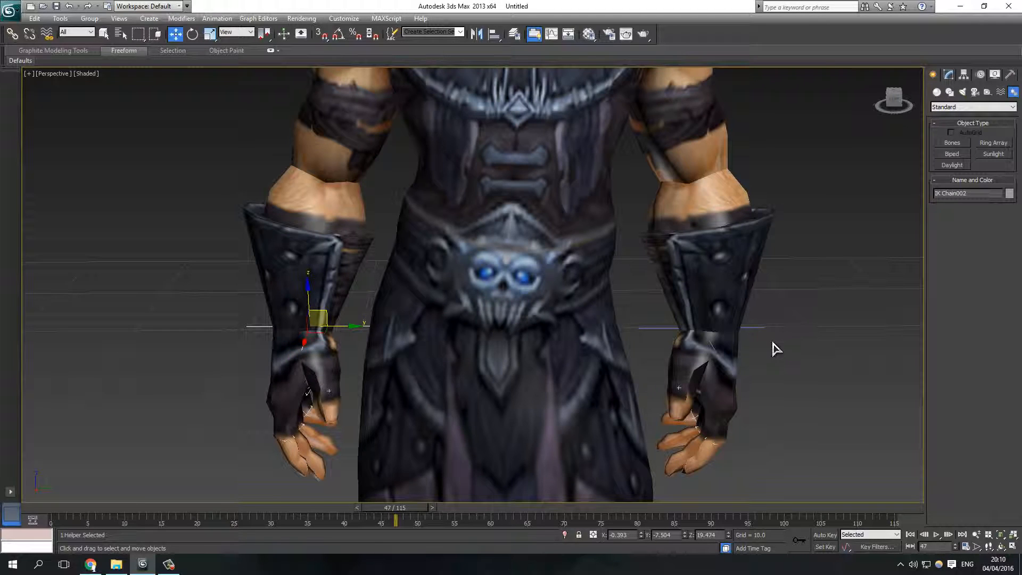
scroll(758, 343, "down", 5)
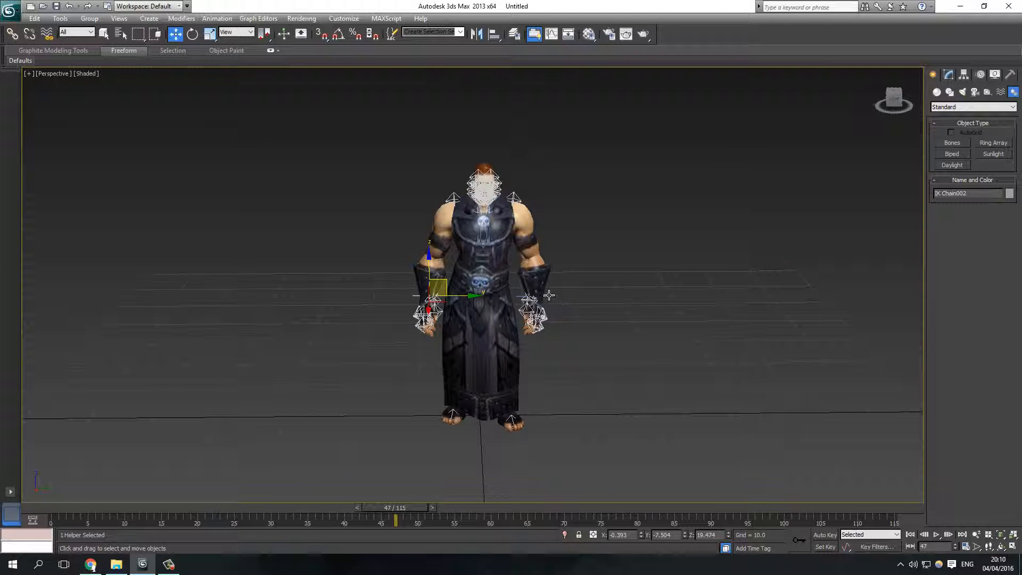
scroll(586, 334, "up", 6)
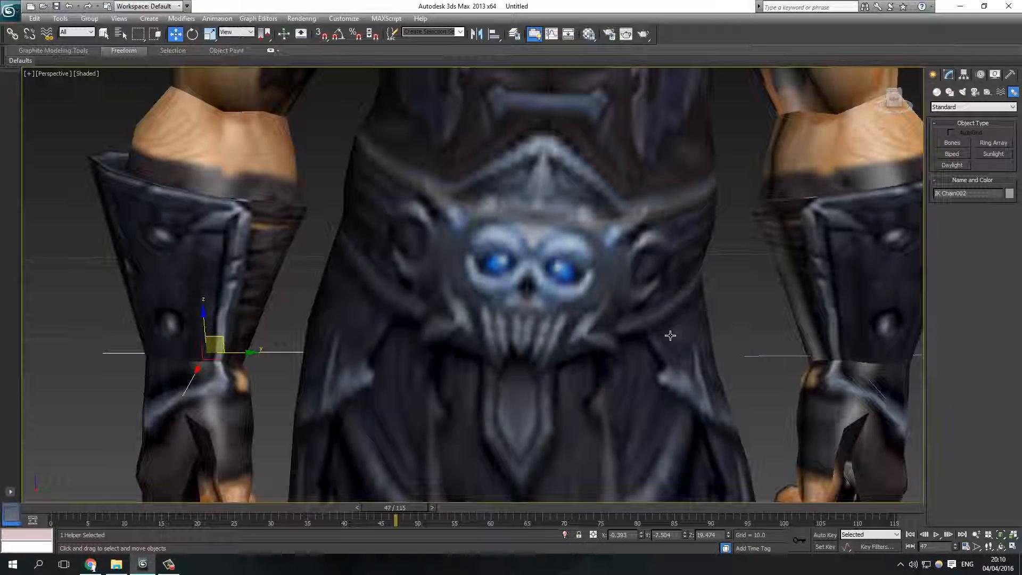
scroll(757, 293, "down", 1)
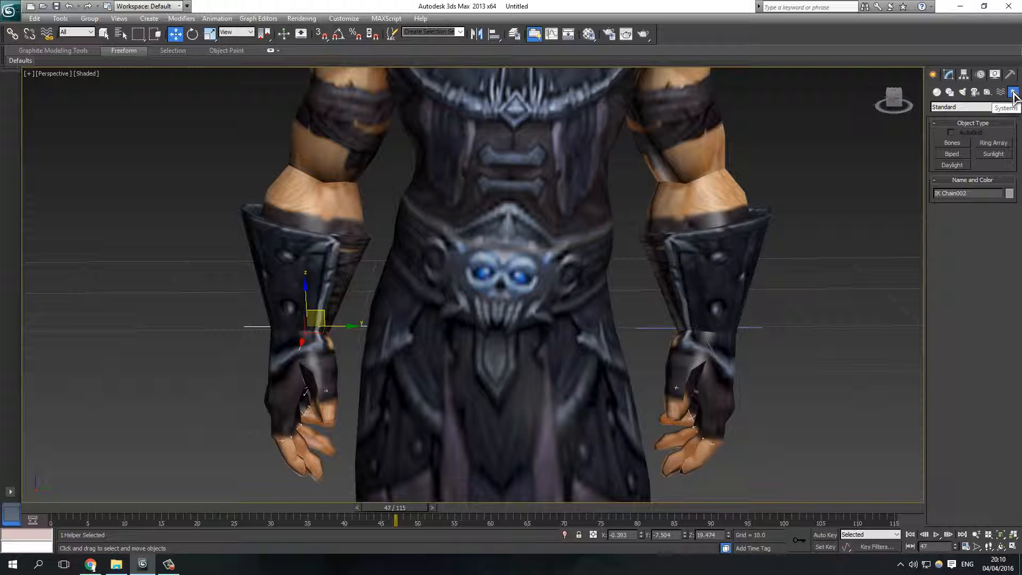
Create a Dummy helper near the wrist that holds IK Chain001.
left_click(988, 93)
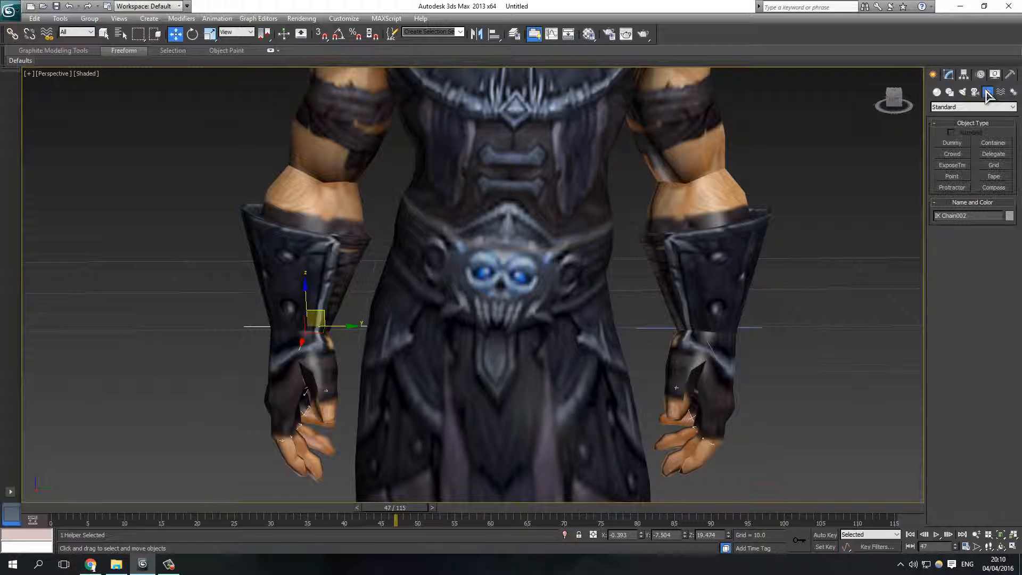
left_click(950, 144)
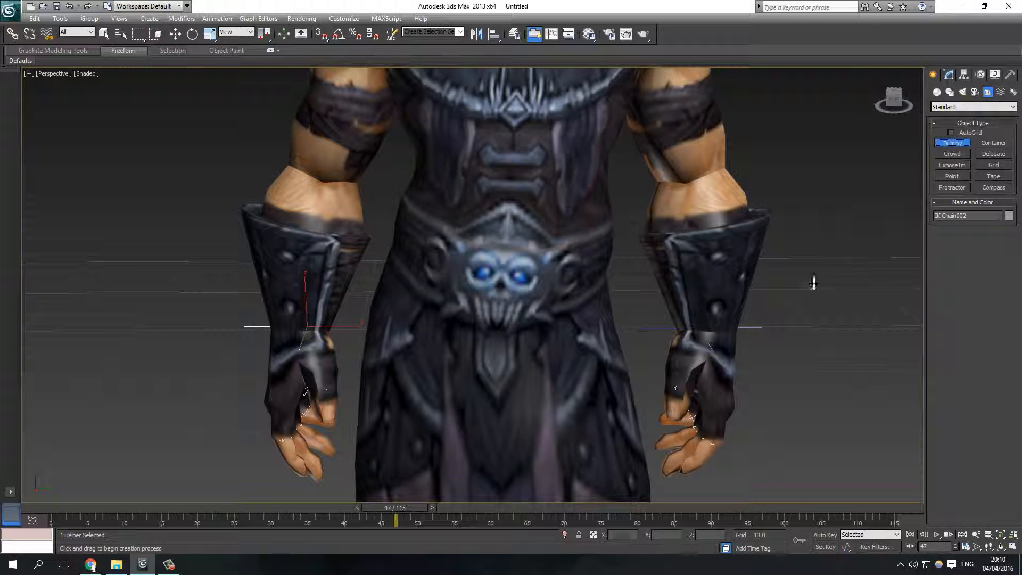
middle_click_drag(780, 361, 760, 341)
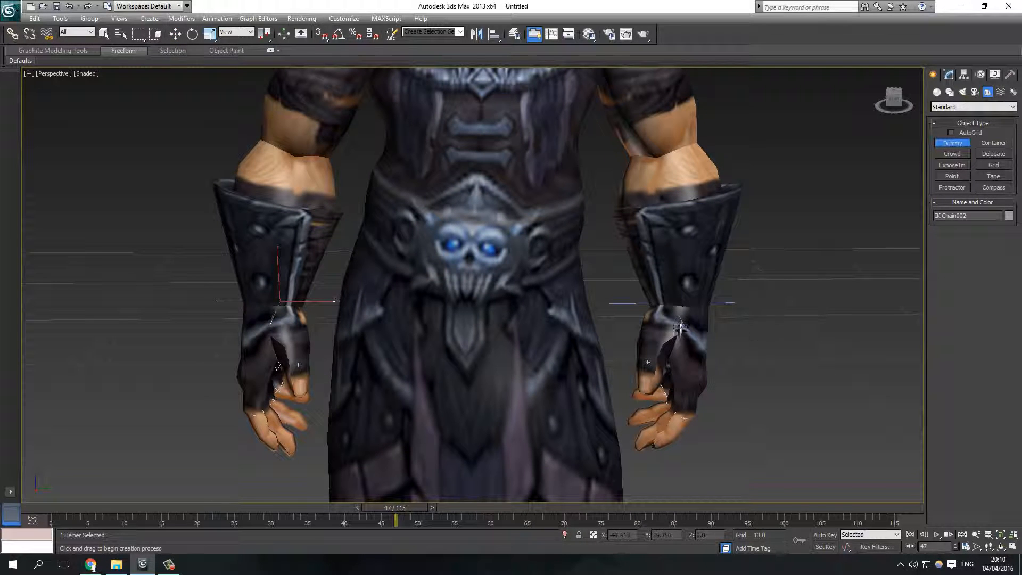
left_click_drag(676, 303, 681, 303)
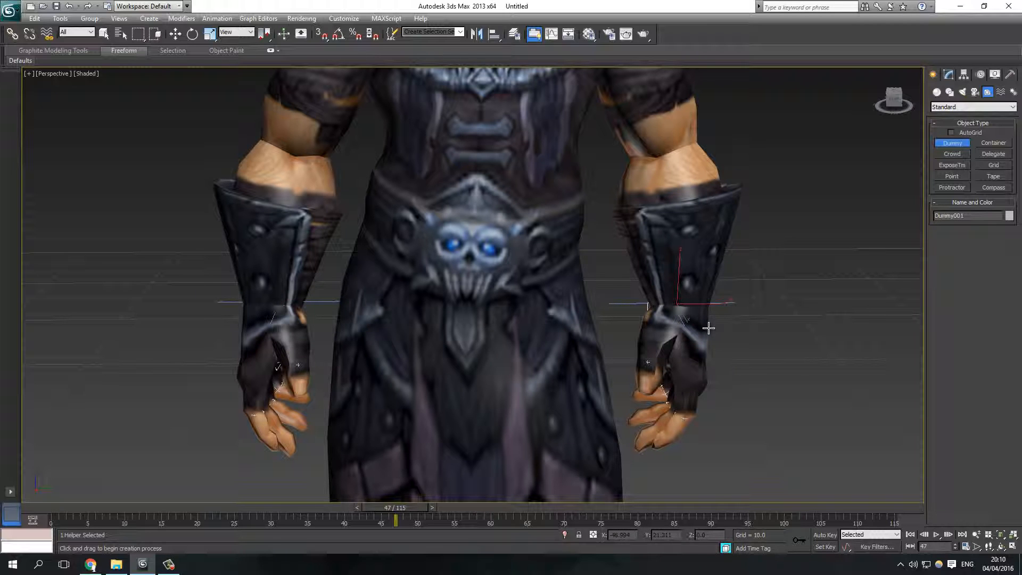
middle_click_drag(776, 351, 766, 347, "alt")
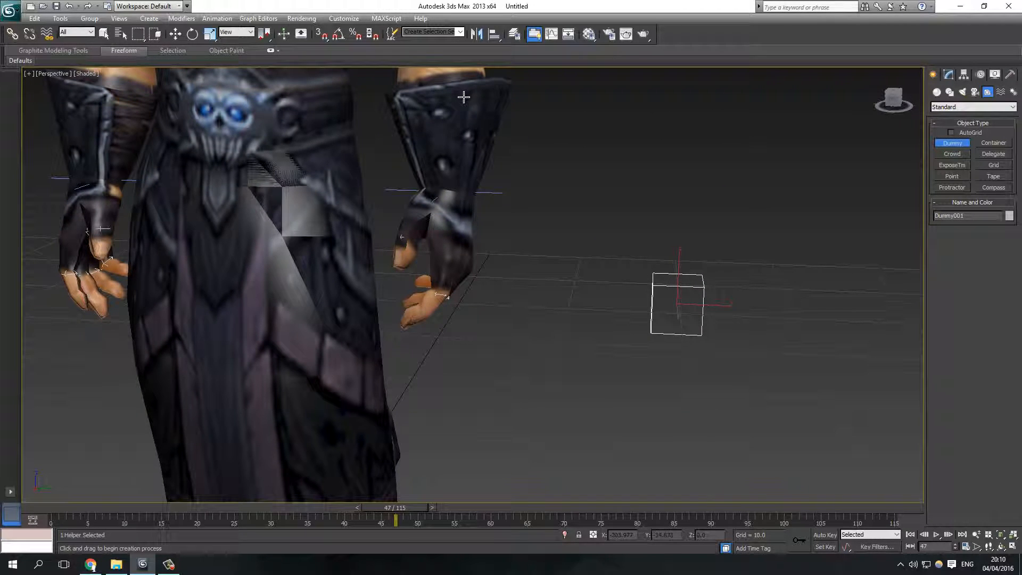
key("w")
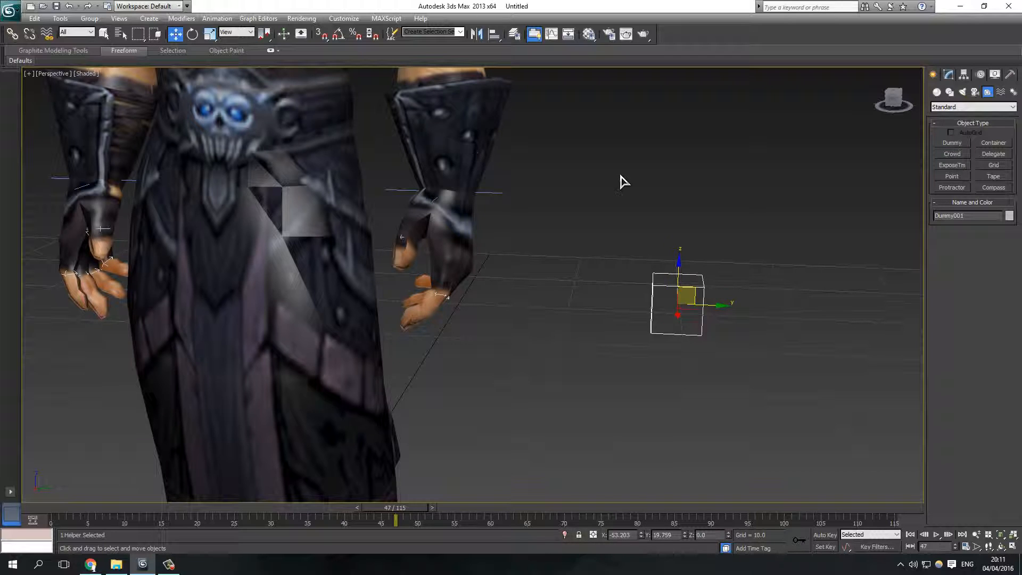
Select the character mesh humanmale_hd and hide it so only the bones and helpers remain.
left_click(624, 182)
left_click(482, 139)
right_click(481, 137)
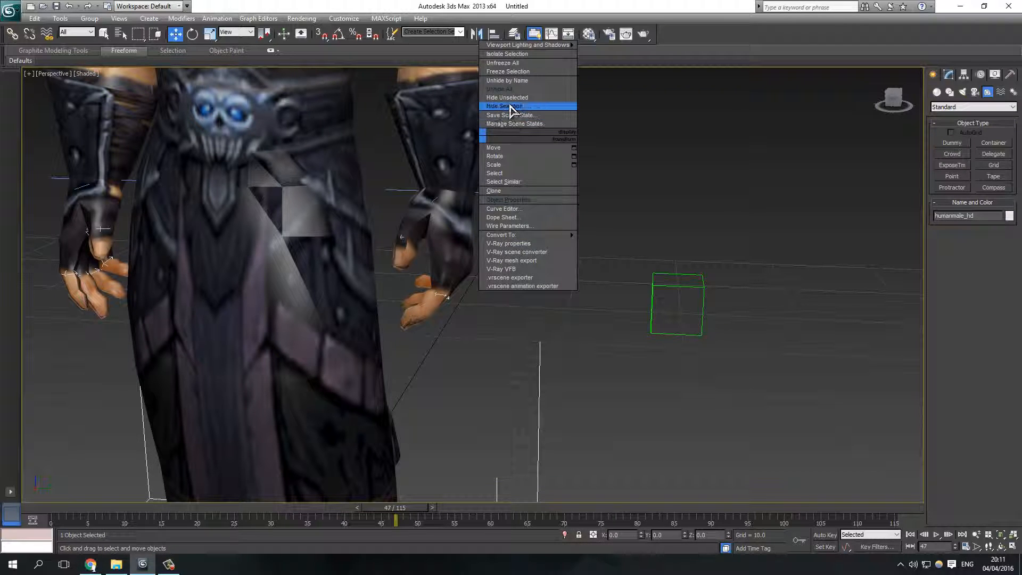
left_click(504, 106)
Align the dummy to IK Chain001 at the wrist in X, Y and Z position, center to center.
left_click(670, 289)
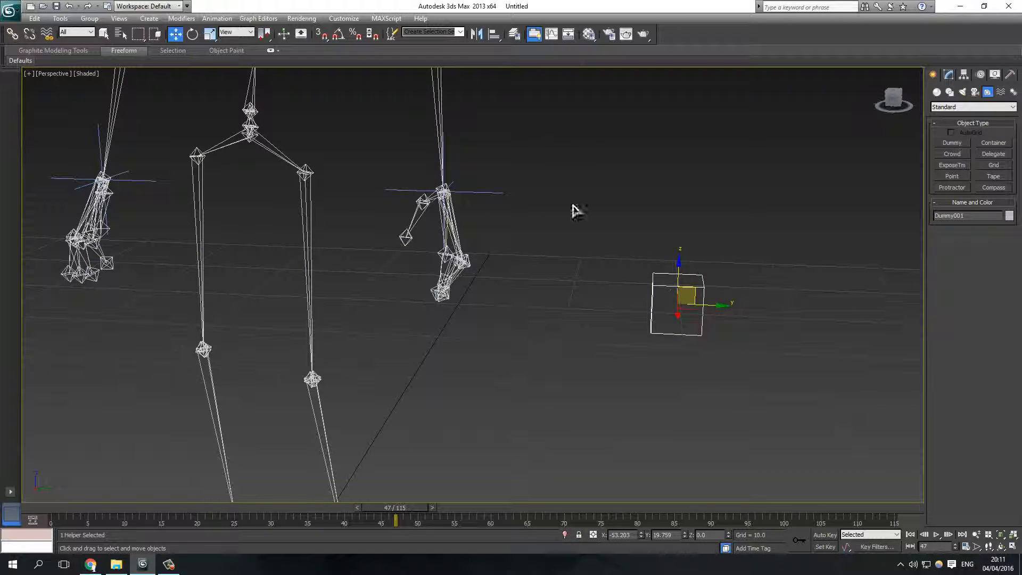
left_click(494, 35)
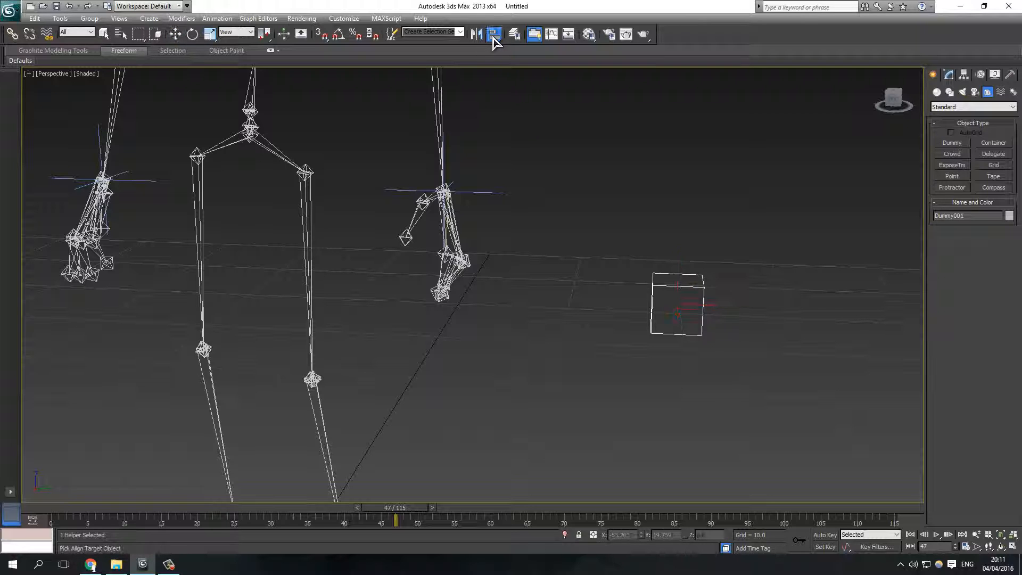
left_click(475, 198)
left_click_drag(495, 179, 777, 310)
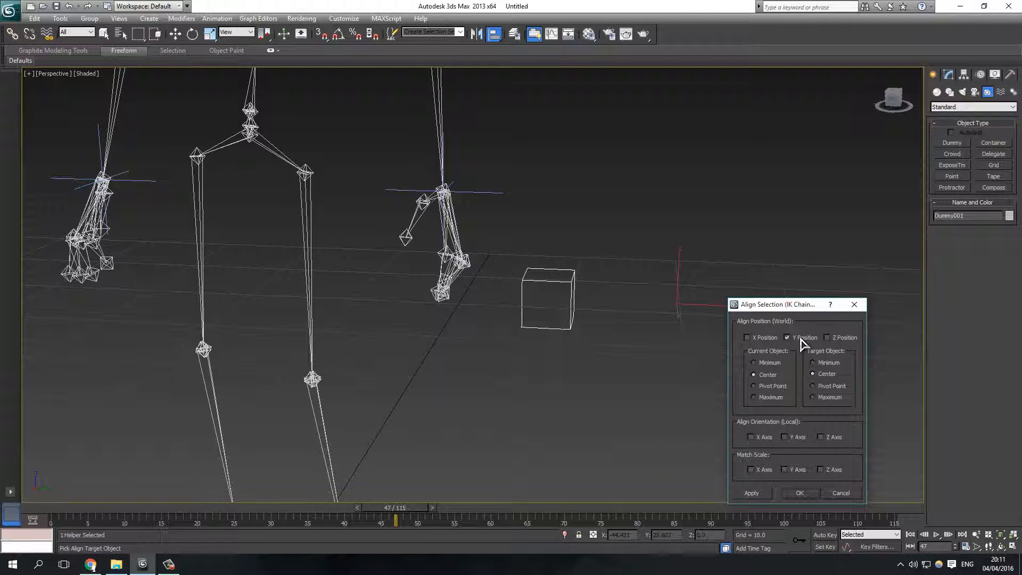
left_click(839, 340)
left_click(748, 338)
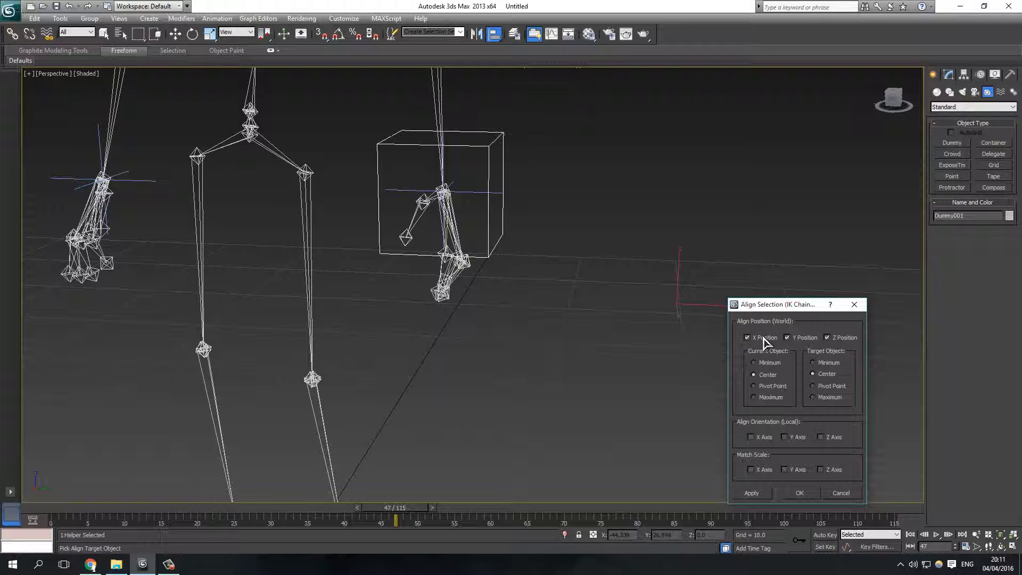
left_click(801, 493)
Clone the wrist dummy along the Y axis as a single Copy named Dummy002.
key("w")
middle_click_drag(582, 274, 489, 217, "alt")
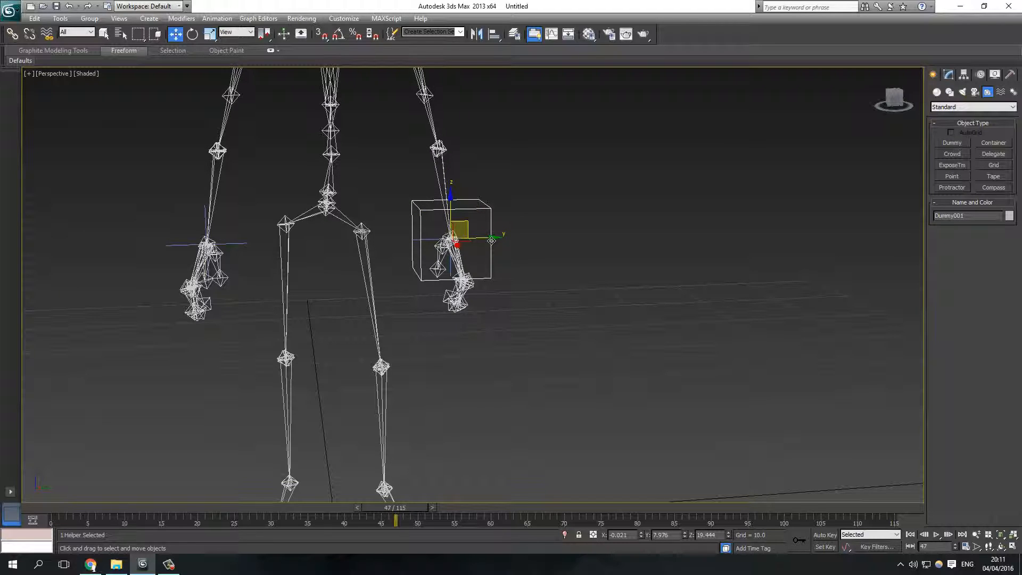
left_click_drag(491, 237, 609, 242, "shift")
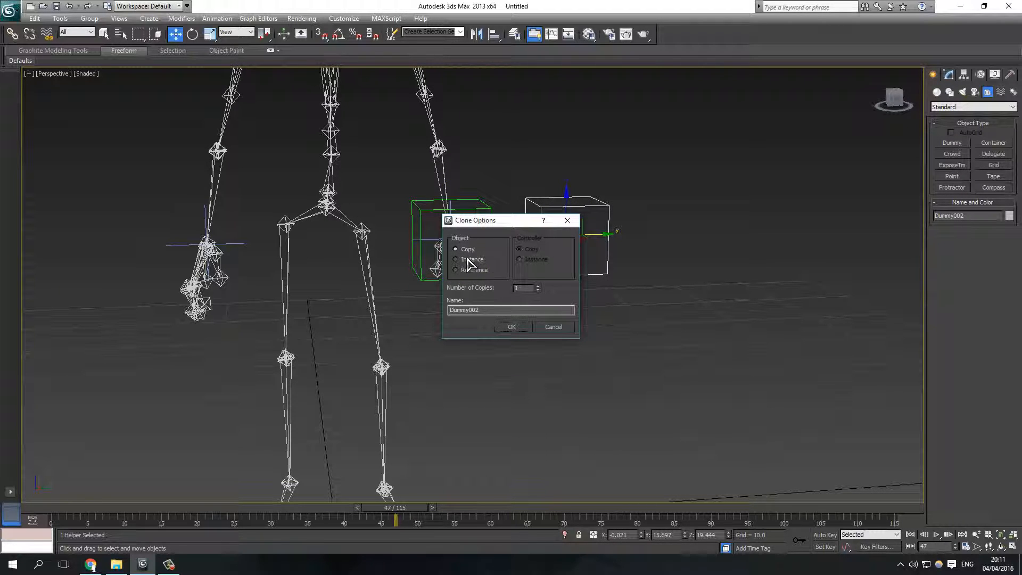
left_click(516, 327)
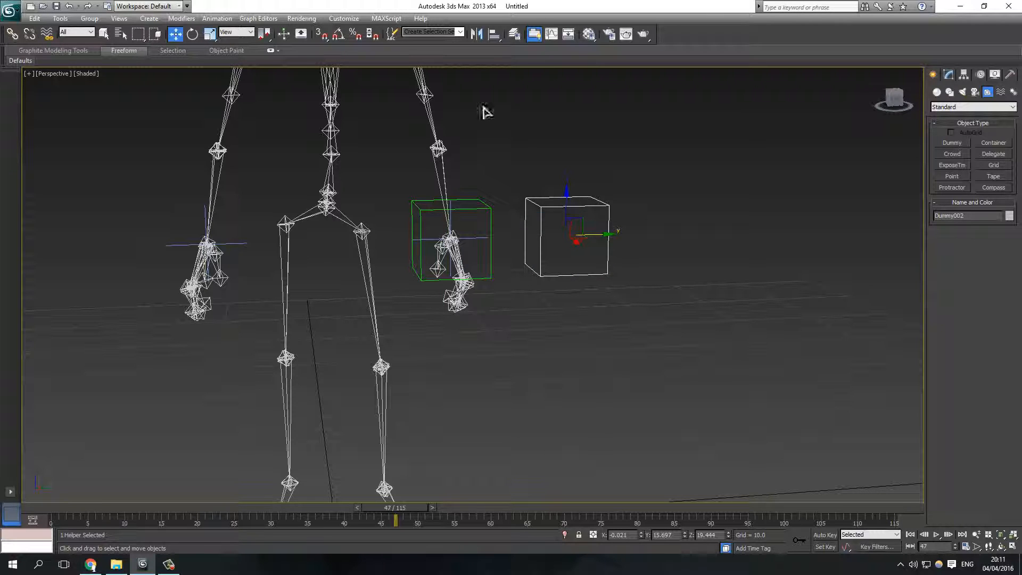
Align Dummy002 to IK Chain002 at the opposite wrist in X, Y and Z position, center to center.
left_click(493, 35)
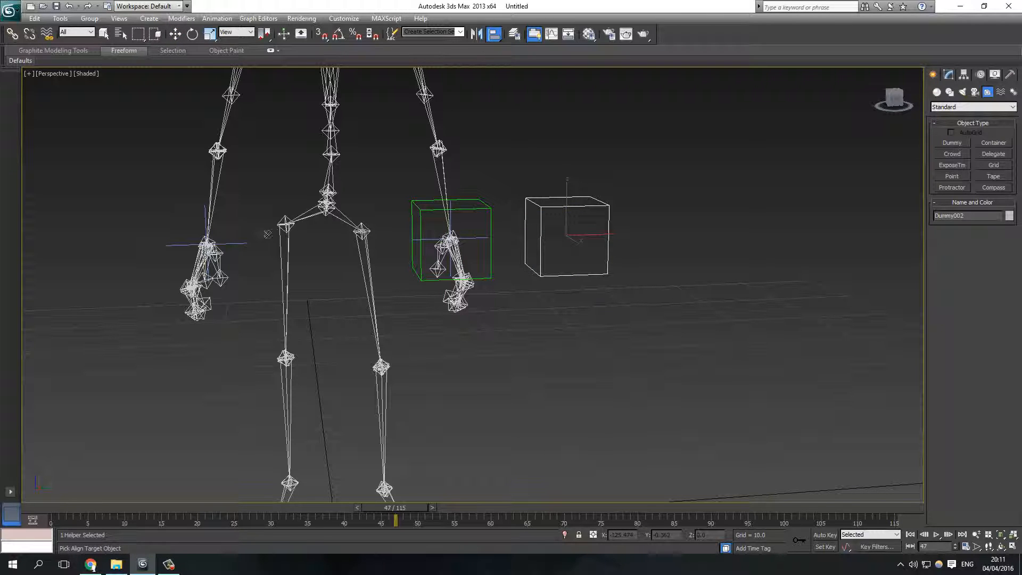
left_click(237, 246)
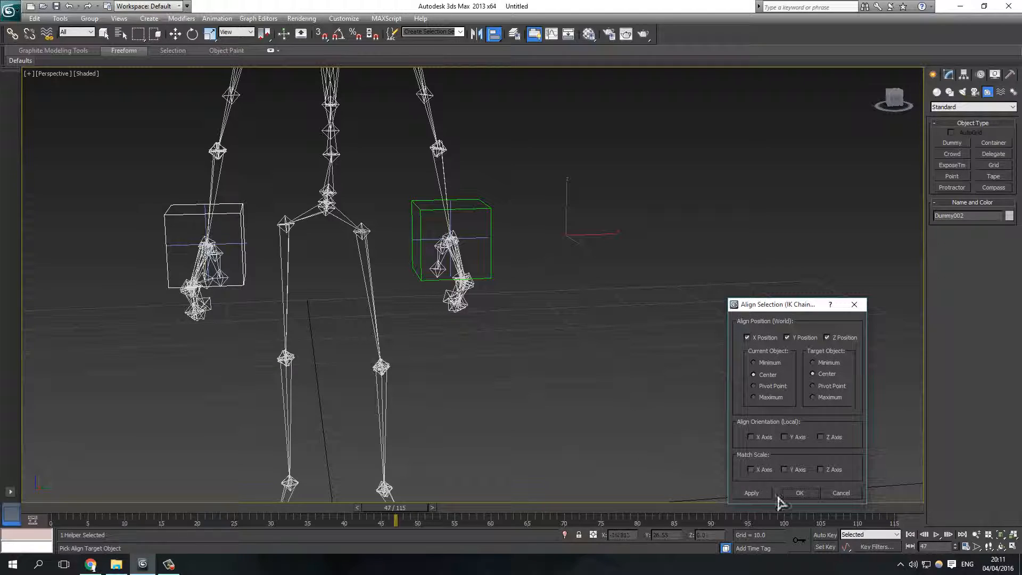
left_click(799, 491)
key("w")
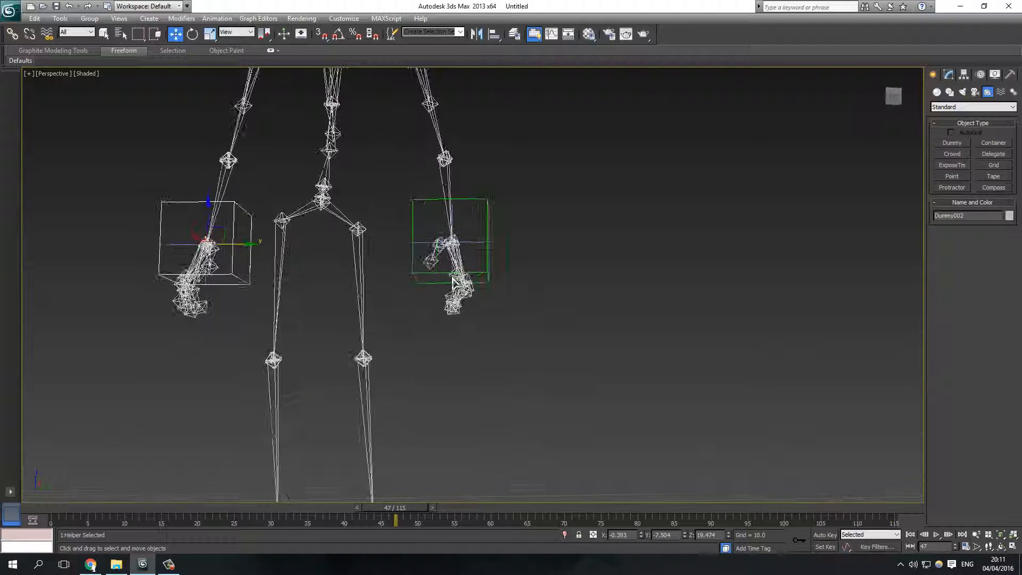
scroll(403, 302, "down", 4)
scroll(464, 319, "up", 7)
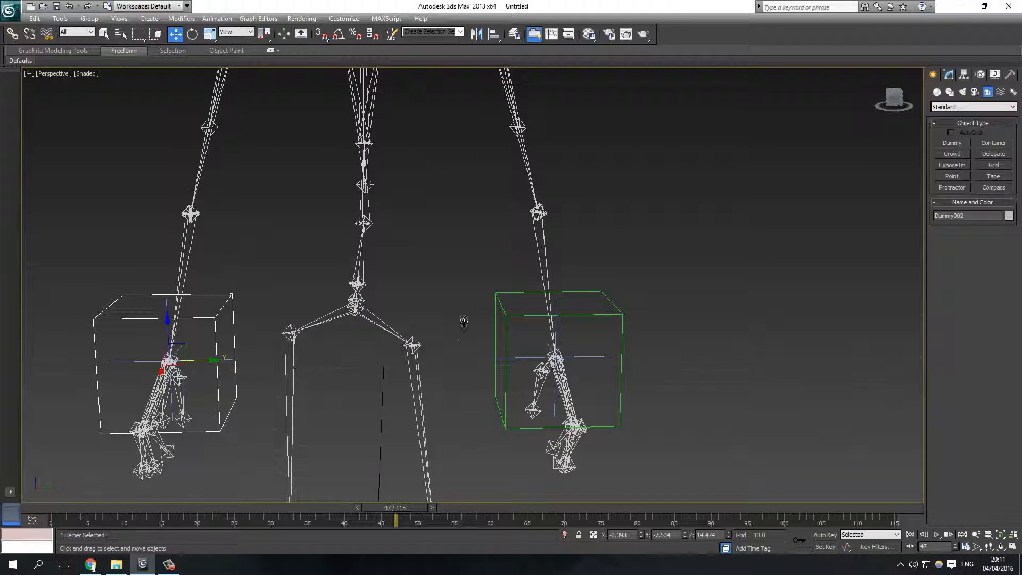
scroll(481, 287, "down", 4)
scroll(627, 322, "up", 5)
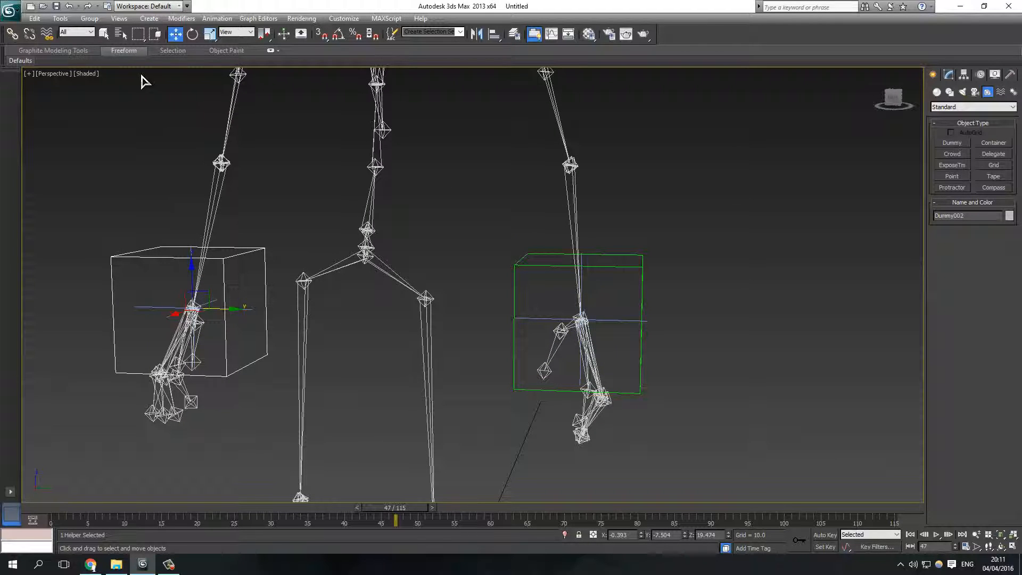
Select Dummy001, test a move at its wrist, and undo the change.
left_click(645, 293)
left_click(642, 288)
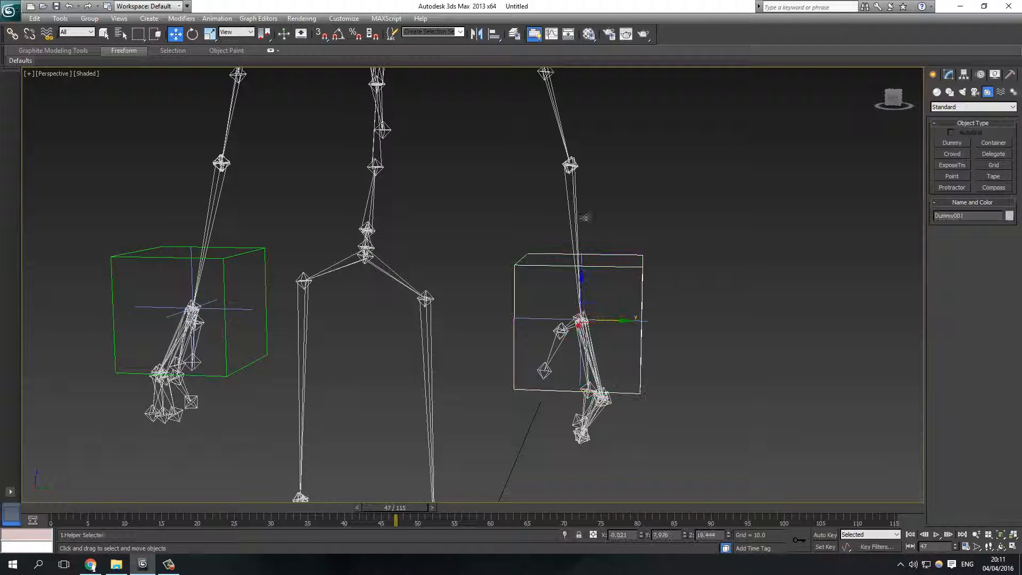
left_click(602, 310)
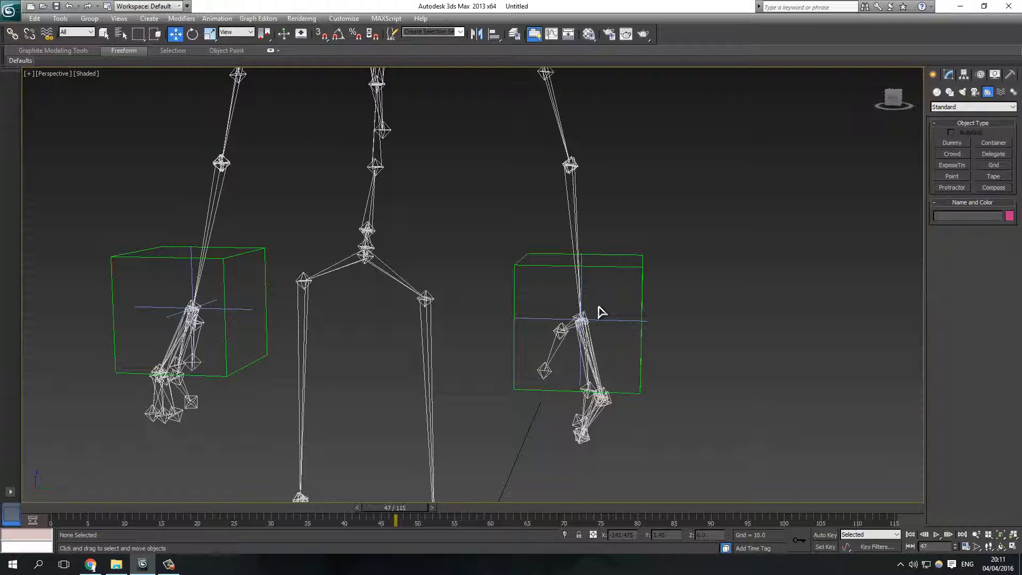
left_click_drag(599, 313, 616, 214)
key("ctrl+z")
Select IK Chain001 at the wrist and activate the Select and Link tool.
left_click(639, 319)
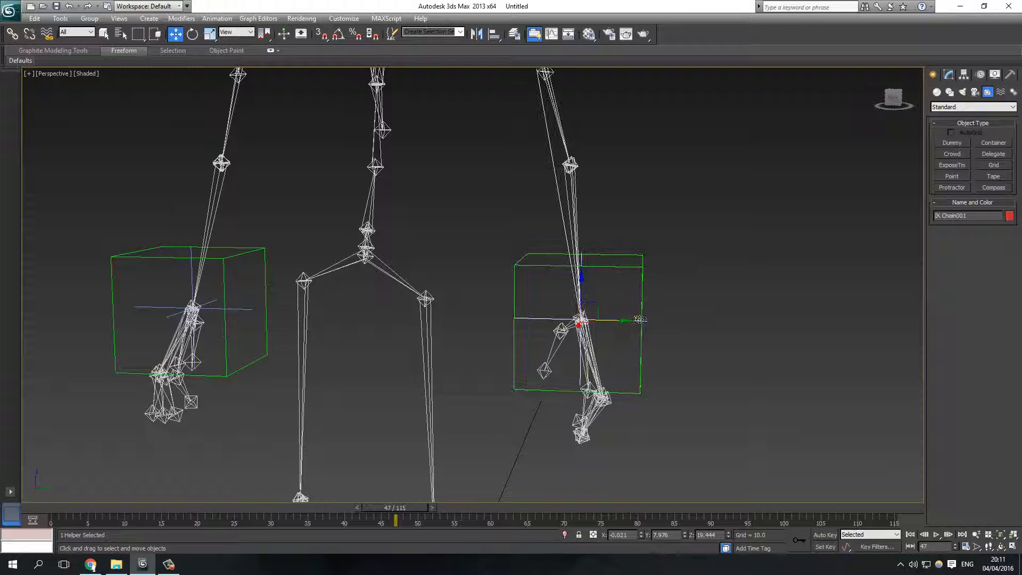
left_click(749, 259)
left_click(12, 34)
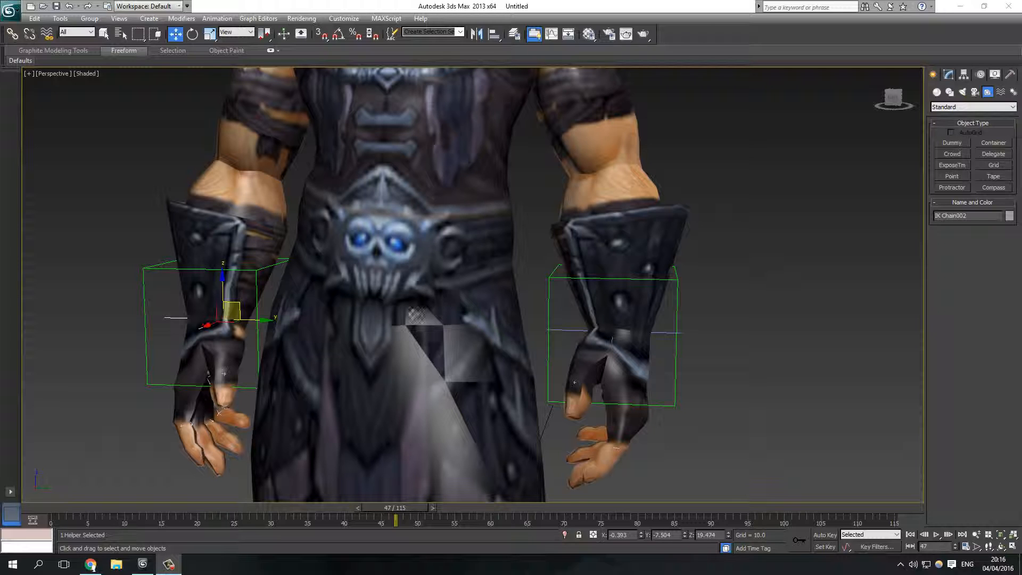
Select Dummy002 around the wrist, test-rotate it about the X axis, and undo the rotation.
left_click(286, 300)
left_click(256, 275)
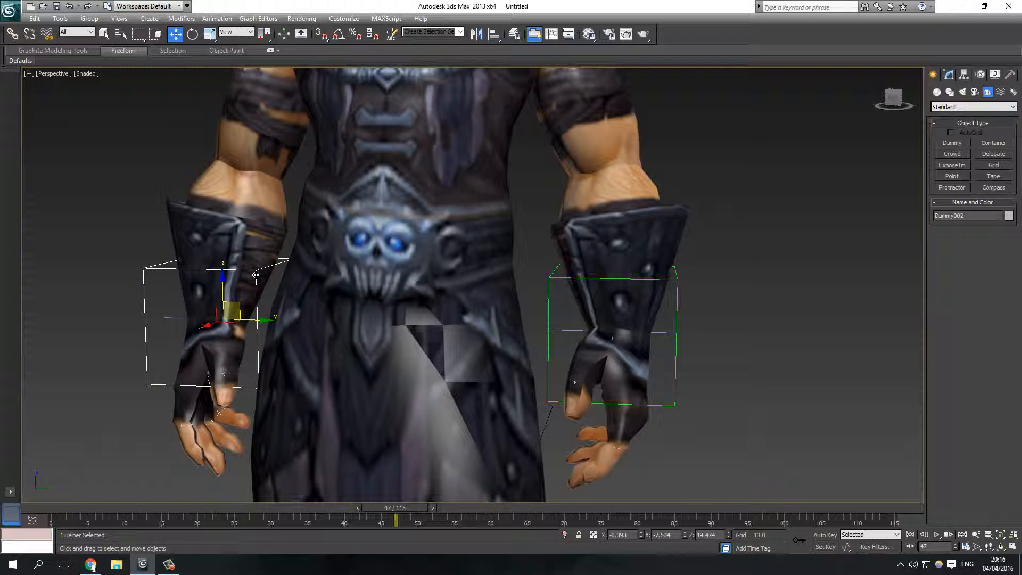
left_click(192, 33)
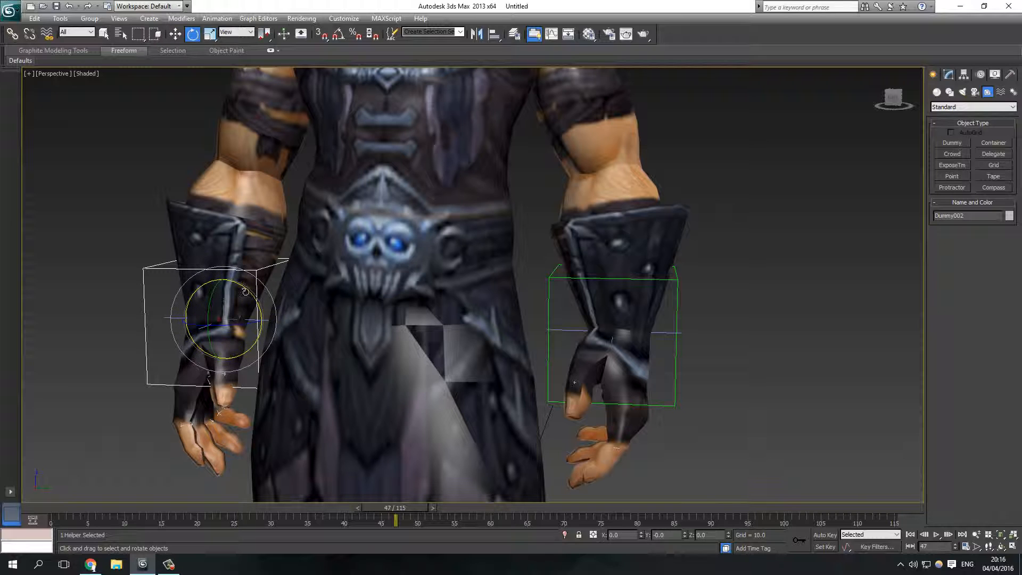
left_click_drag(245, 292, 274, 282)
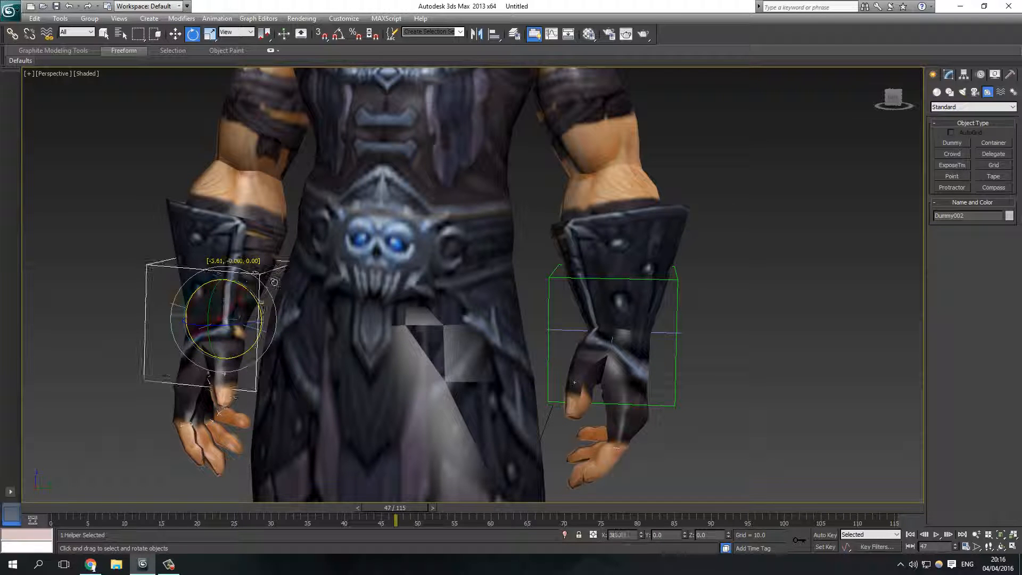
key("ctrl+z")
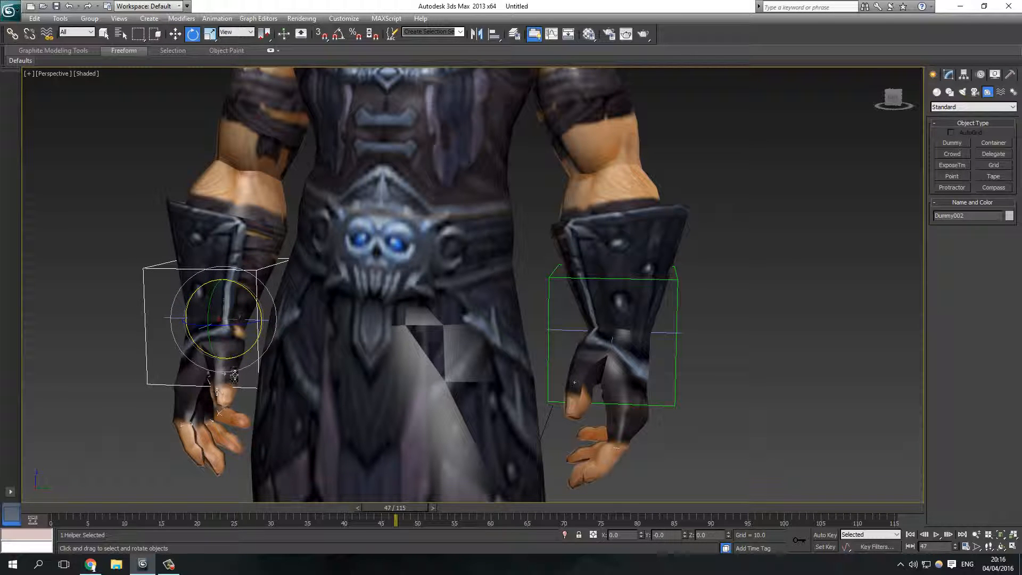
Select IK Chain002 at the wrist and try rotating it.
left_click(233, 376)
left_click(267, 322)
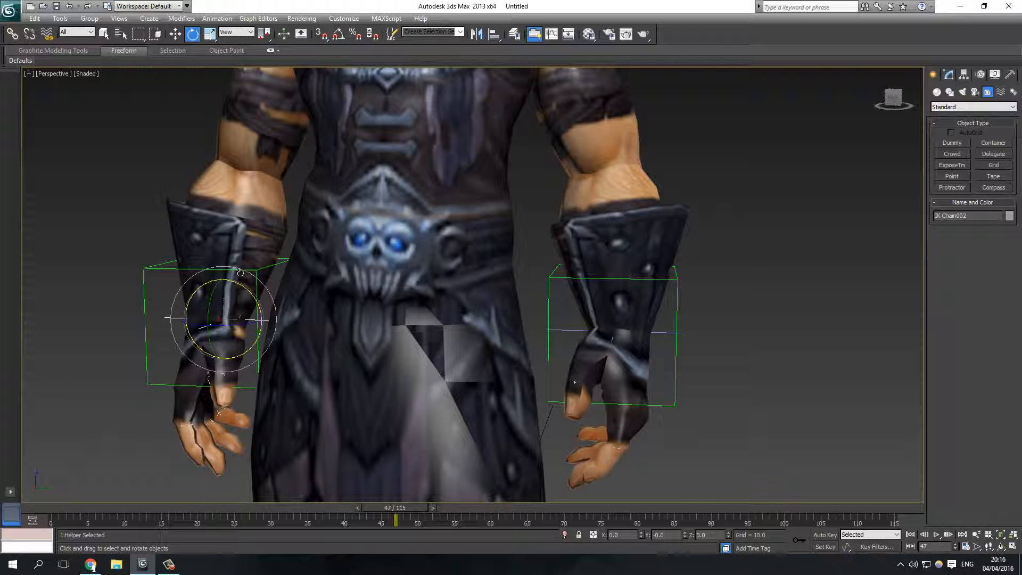
left_click_drag(244, 288, 208, 259)
middle_click_drag(370, 272, 386, 330)
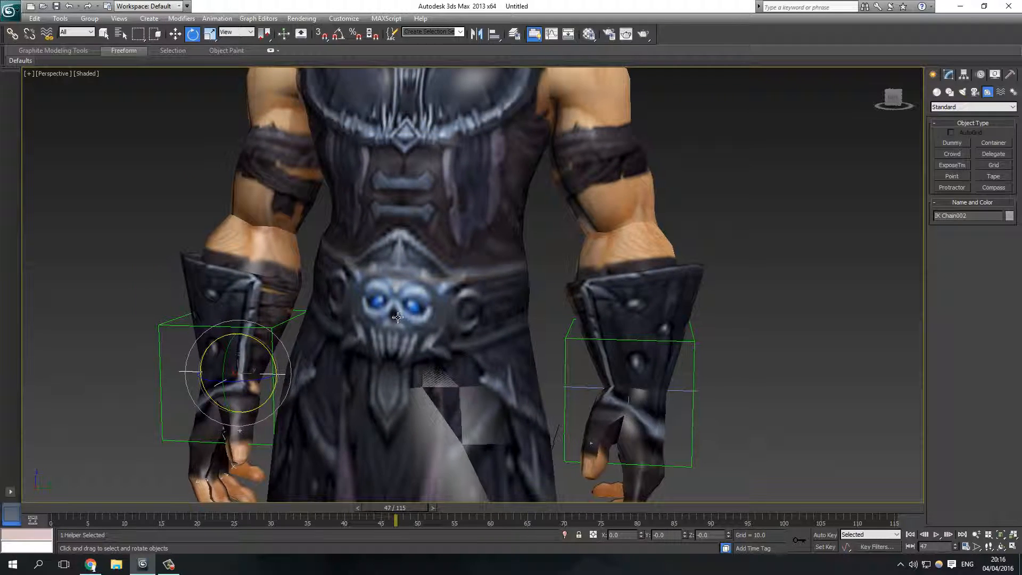
Select the character mesh humanmale_hd and hide it so only the bones and helpers are displayed.
left_click(644, 240)
right_click(645, 240)
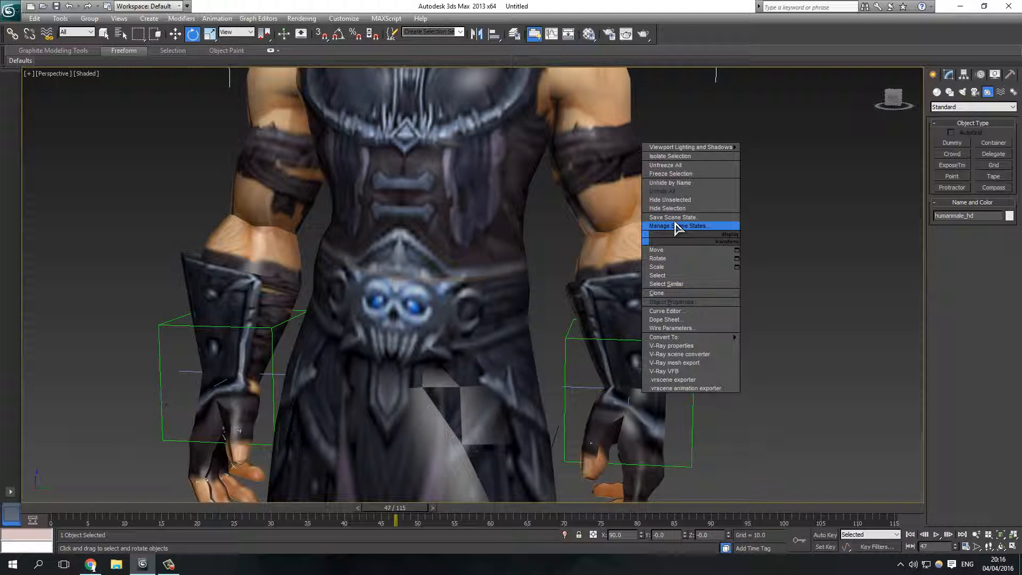
left_click(679, 209)
middle_click_drag(648, 299, 664, 306, "alt")
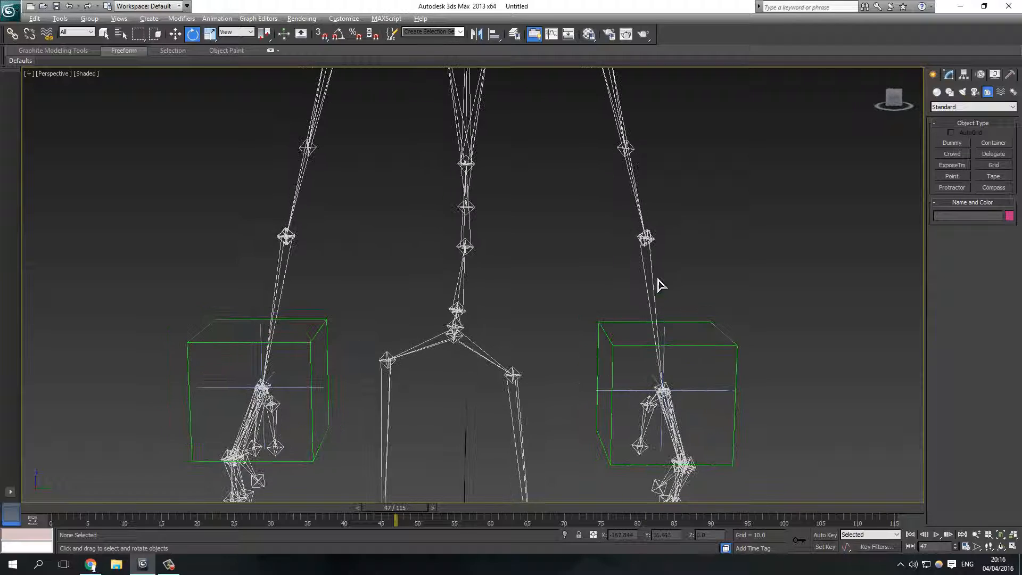
Add an Orientation Constraint targeting Dummy001 to the hand bone humanmale_hd_bone_46, with Keep Initial Offset enabled.
left_click(651, 269)
middle_click_drag(709, 264, 636, 265)
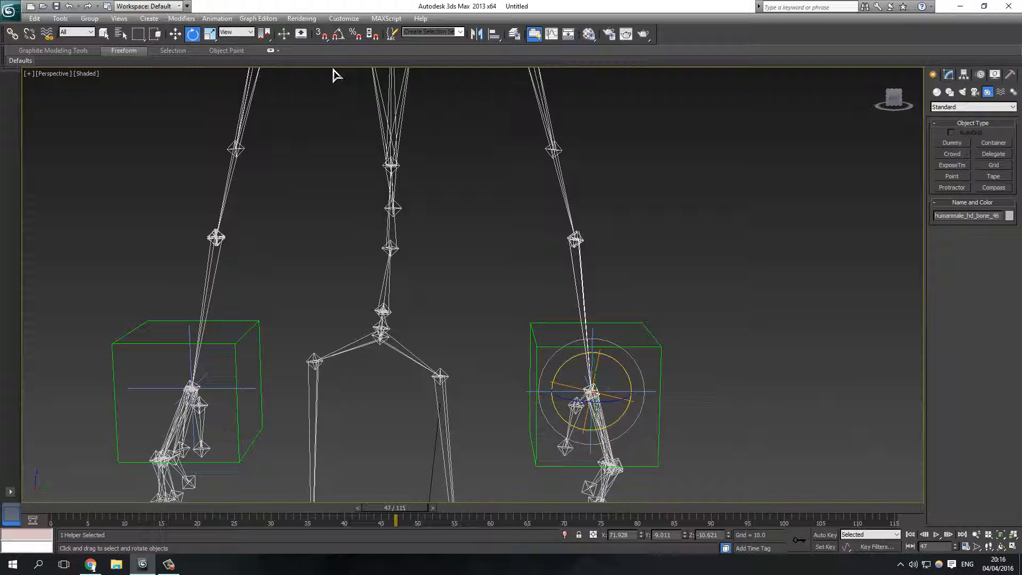
left_click(216, 18)
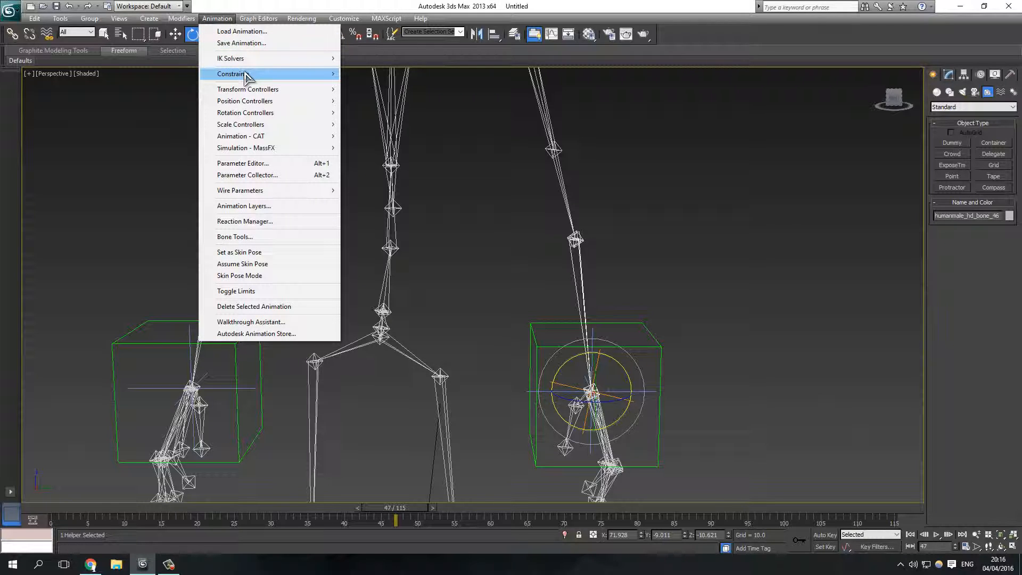
mouse_move(246, 77)
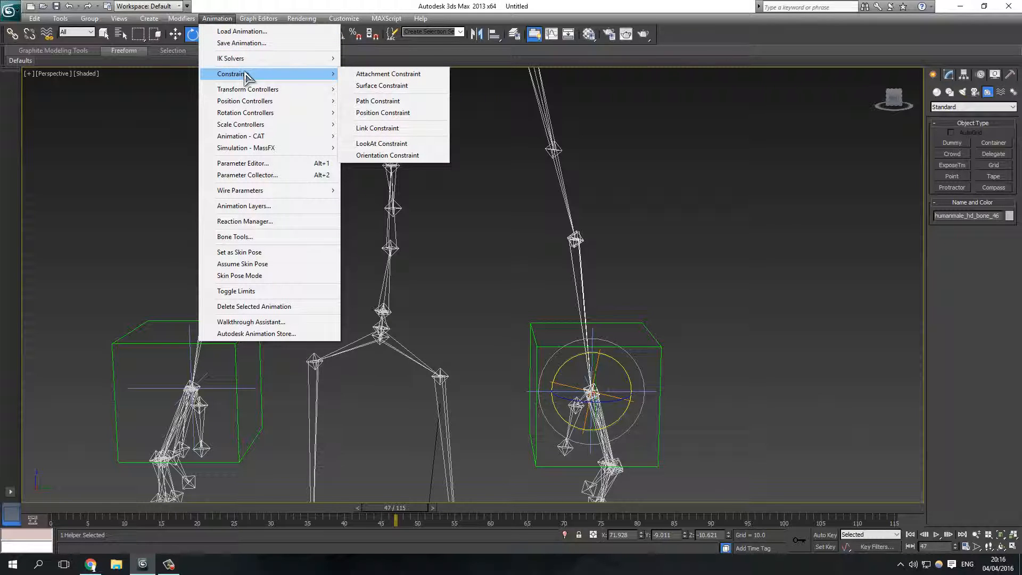
left_click(411, 155)
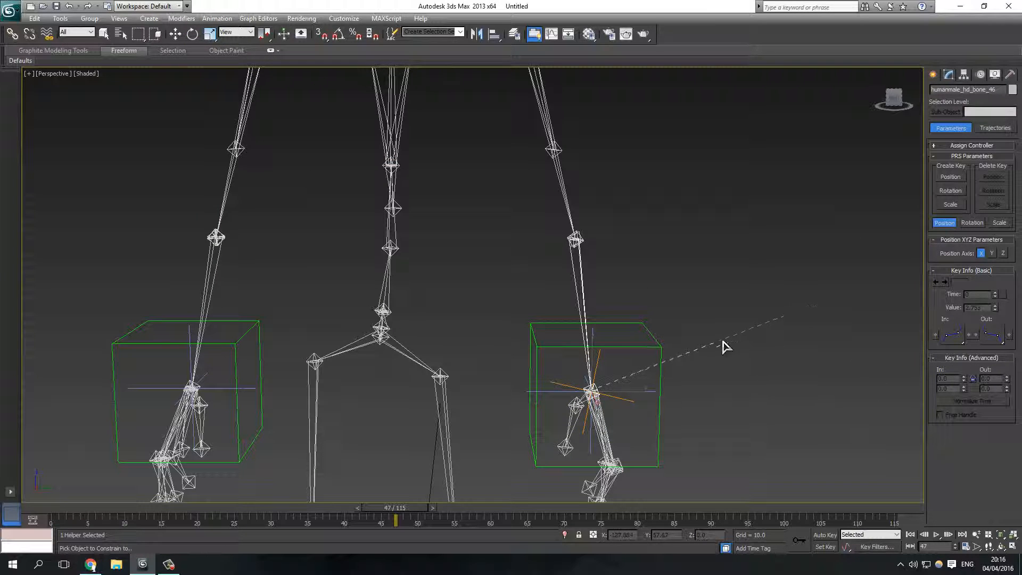
left_click(662, 348)
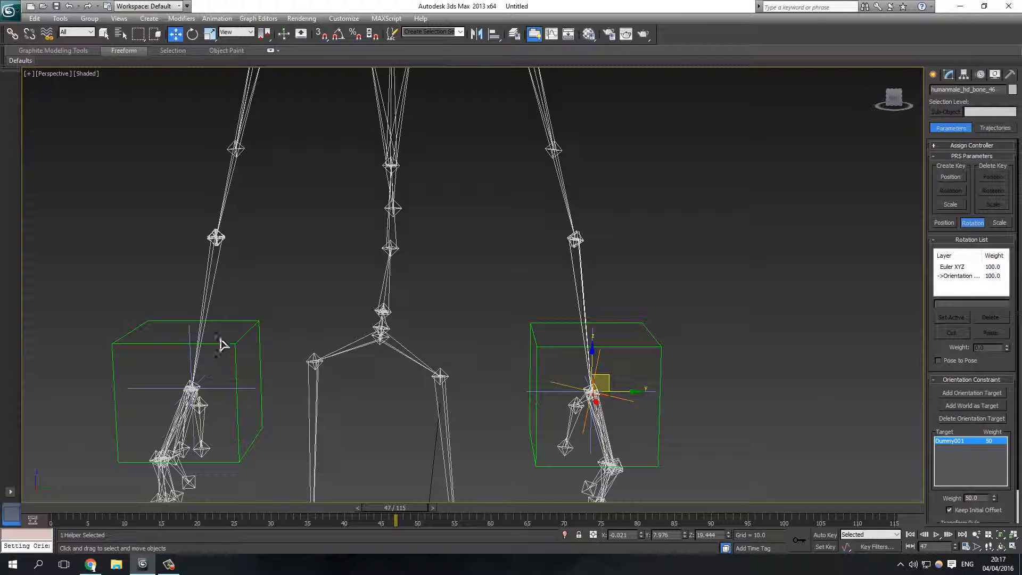
Add an Orientation Constraint targeting Dummy002 to the opposite hand bone humanmale_hd_bone_52, with Keep Initial Offset enabled.
left_click(203, 311)
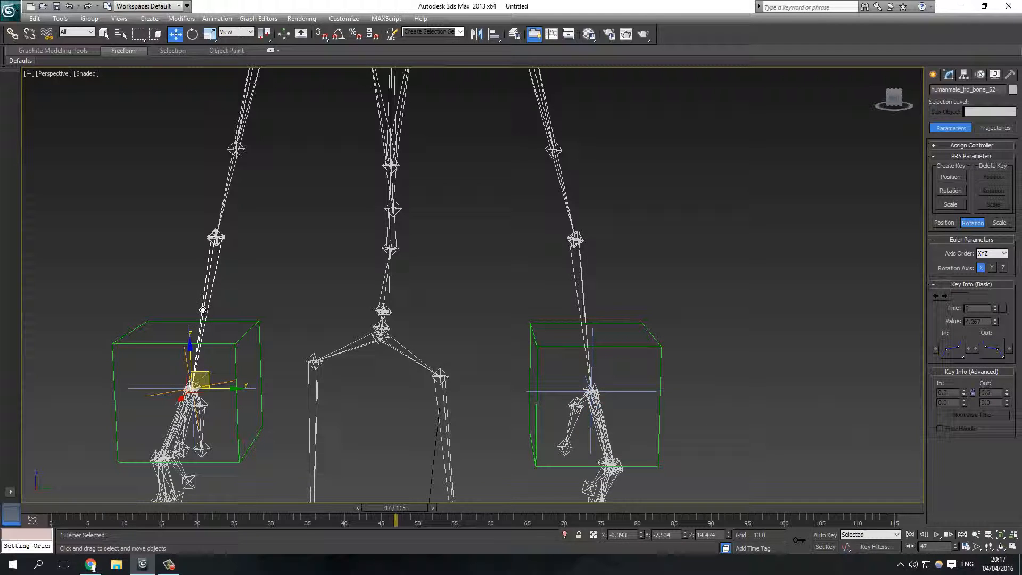
left_click(219, 19)
mouse_move(293, 77)
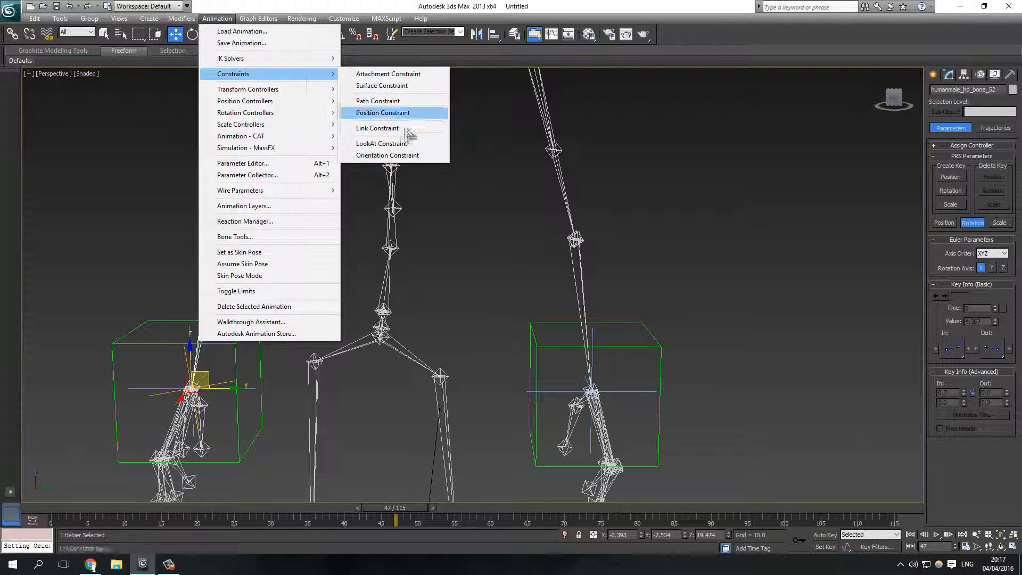
left_click(397, 155)
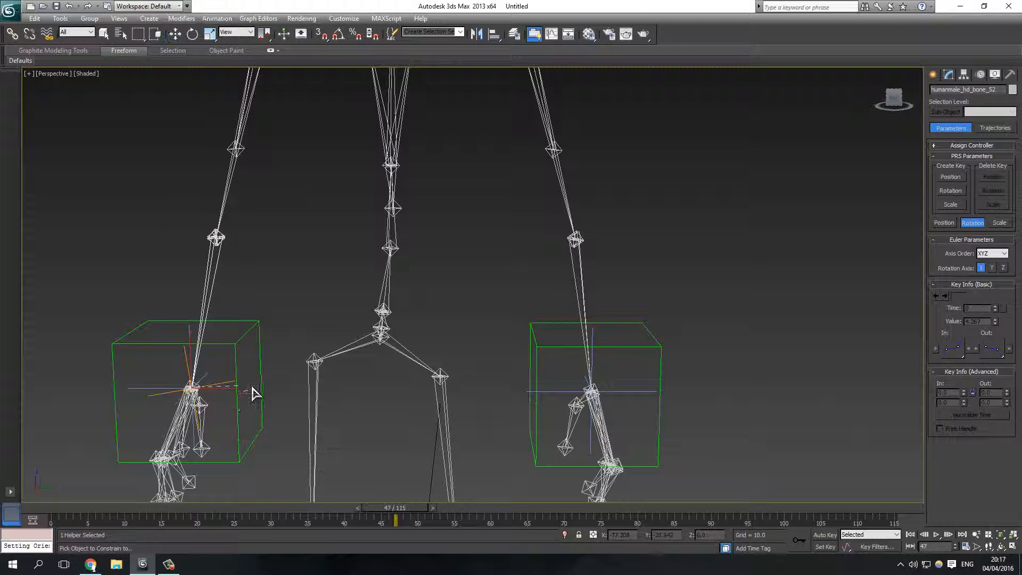
left_click(263, 359)
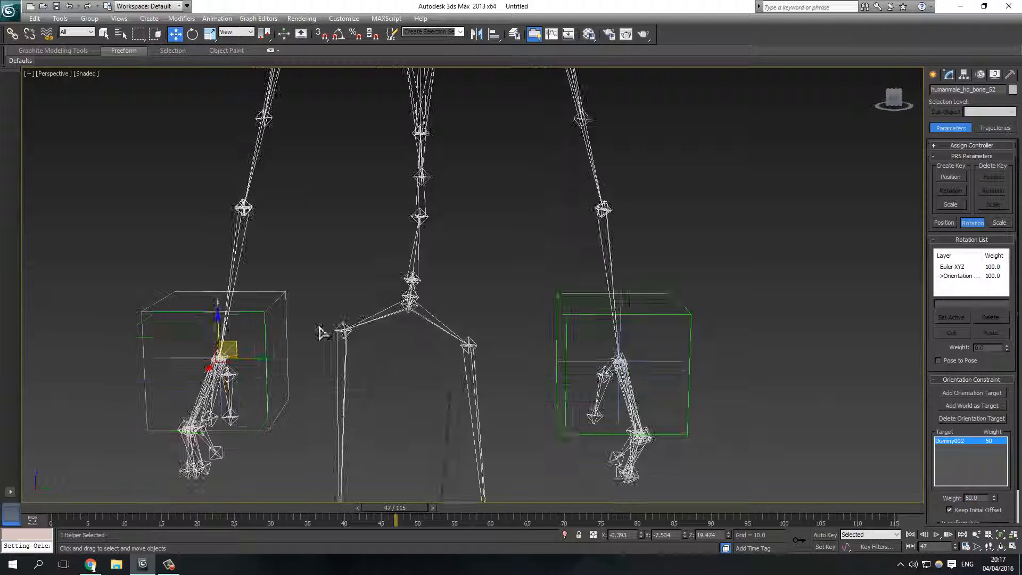
Test-rotate Dummy002 and Dummy001 at the wrists, undoing each rotation.
key("e")
left_click_drag(256, 341, 290, 397)
key("ctrl+z")
left_click_drag(690, 318, 695, 388)
key("ctrl+z")
Select the thigh bone humanmale_hd_bone_5, test its rotation and undo the change.
middle_click_drag(556, 353, 629, 262)
scroll(630, 265, "down", 4)
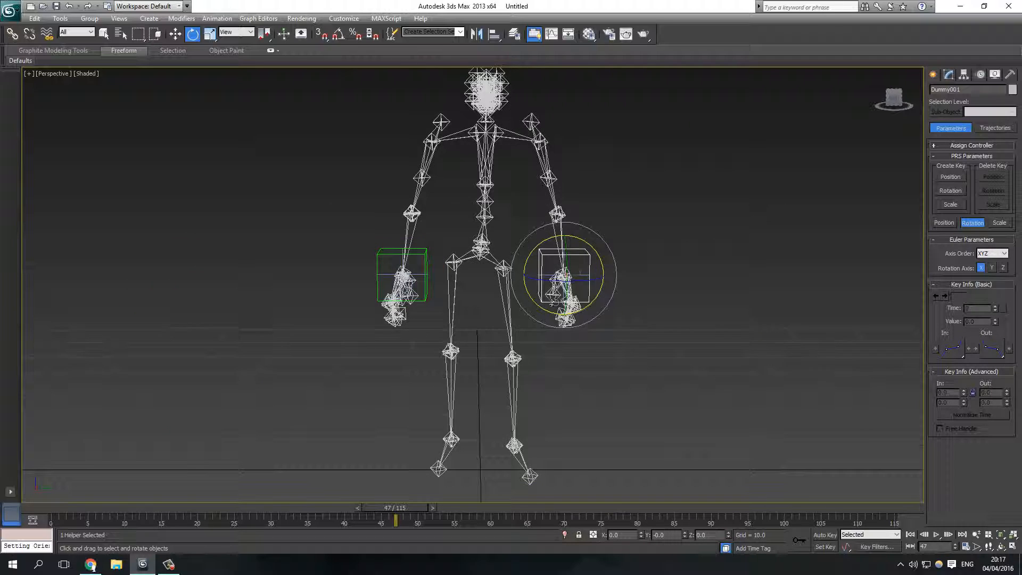
middle_click_drag(531, 269, 492, 248)
scroll(522, 318, "up", 2)
left_click(474, 184)
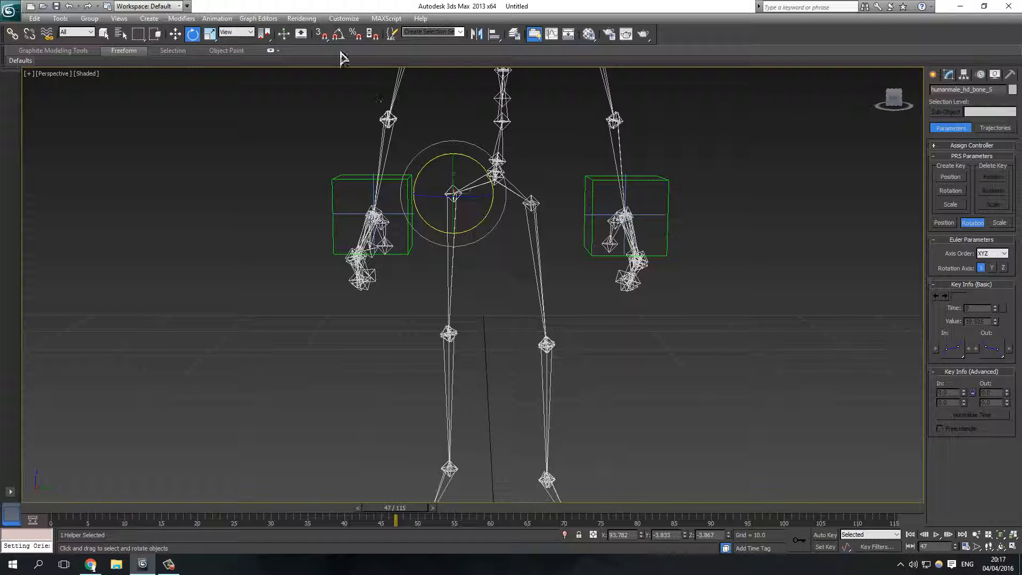
left_click_drag(471, 161, 506, 179)
key("ctrl+z")
Create an HI Solver IK chain from the selected thigh bone to its ankle joint, test-move the goal and undo the move.
left_click(210, 19)
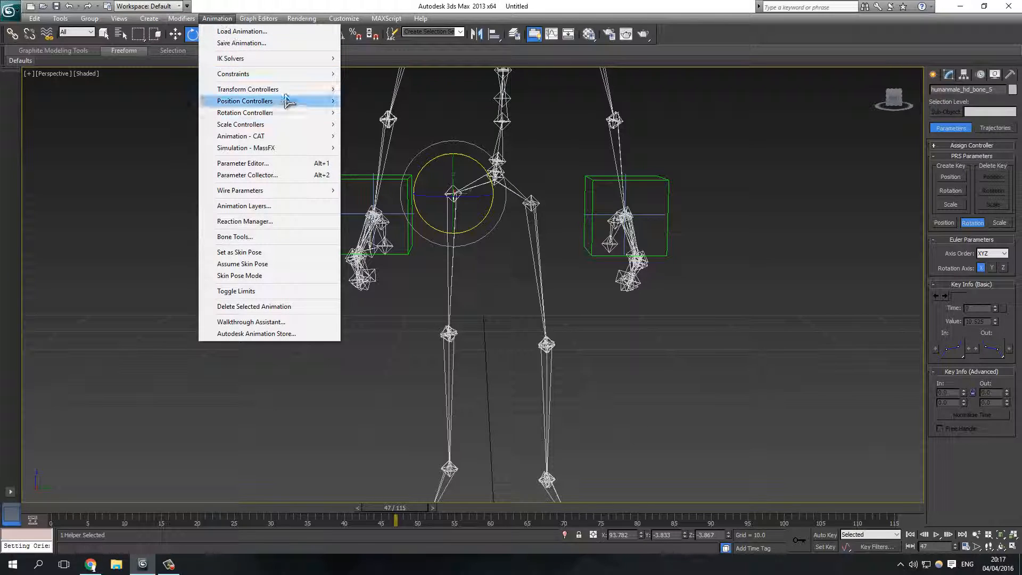
mouse_move(296, 60)
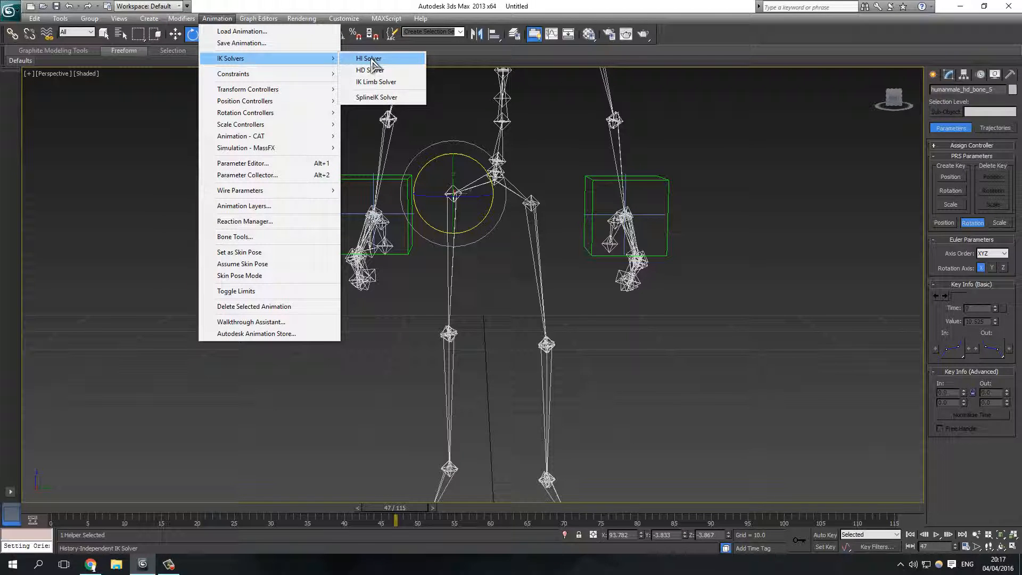
left_click(372, 61)
middle_click_drag(511, 371, 479, 293)
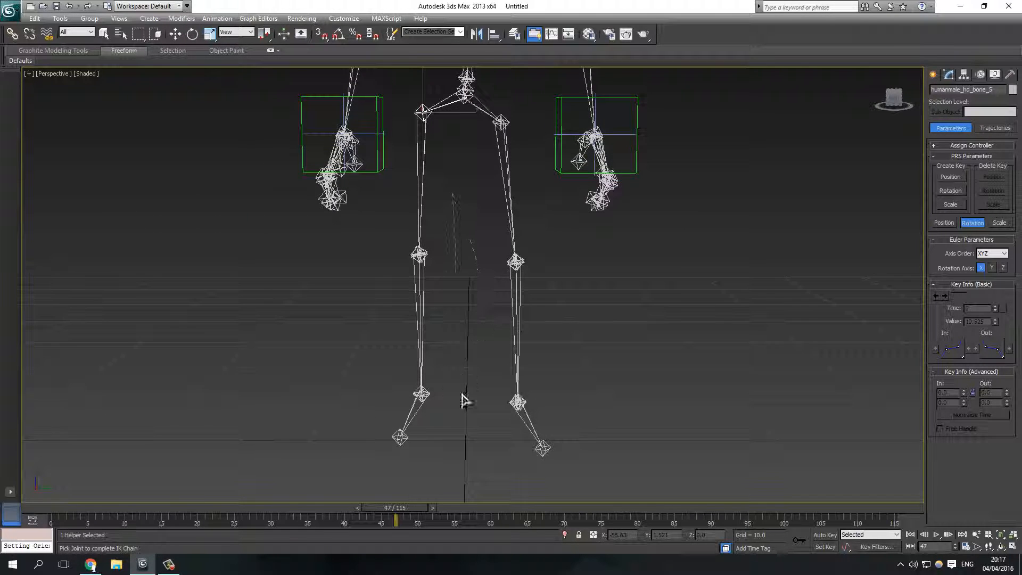
left_click(422, 360)
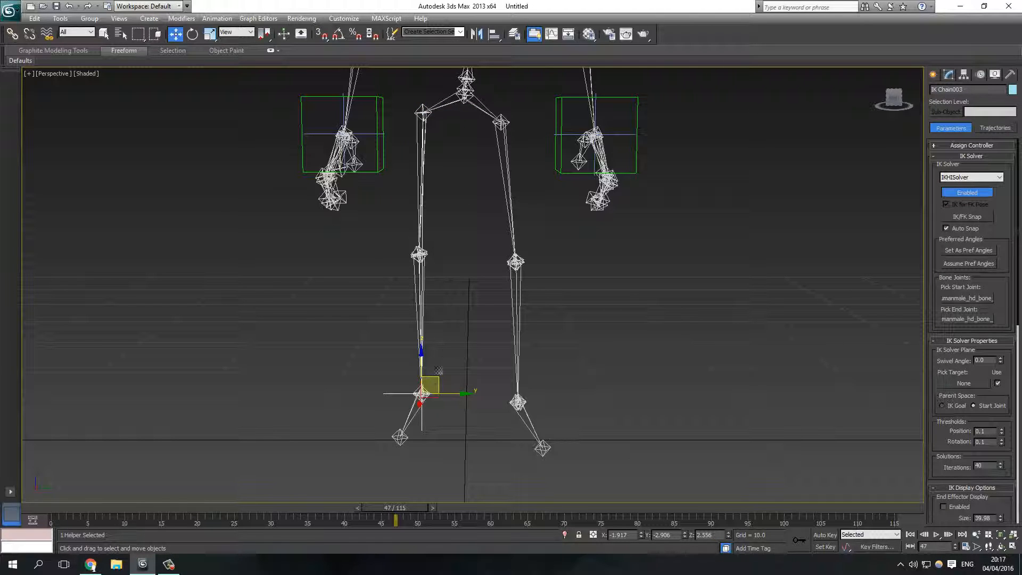
left_click_drag(438, 371, 617, 281)
key("ctrl+z")
Create an HI Solver IK chain on the other leg, from thigh bone humanmale_hd_bone_6 to its ankle joint.
middle_click_drag(618, 281, 509, 234, "alt")
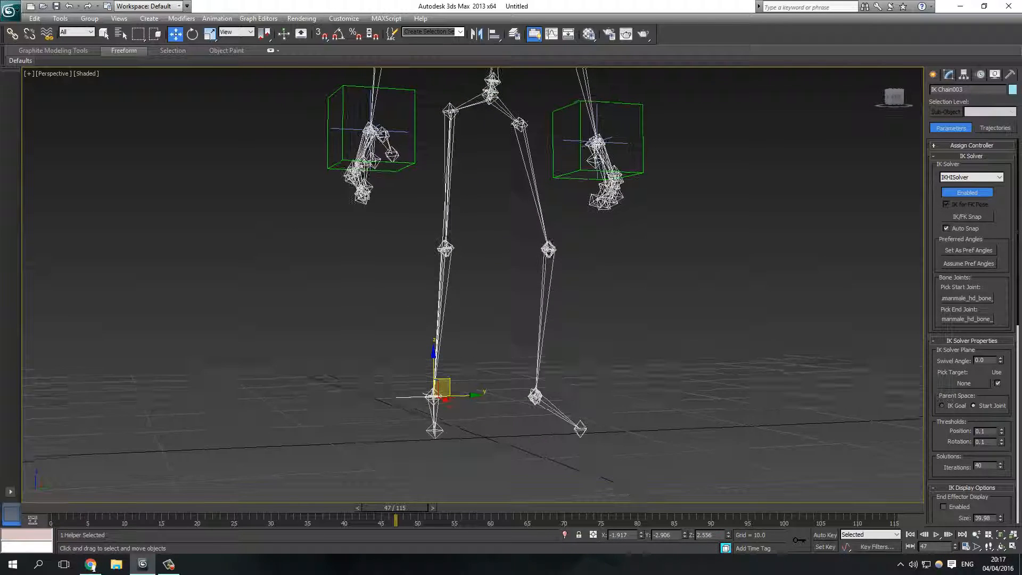
left_click(519, 124)
left_click(216, 18)
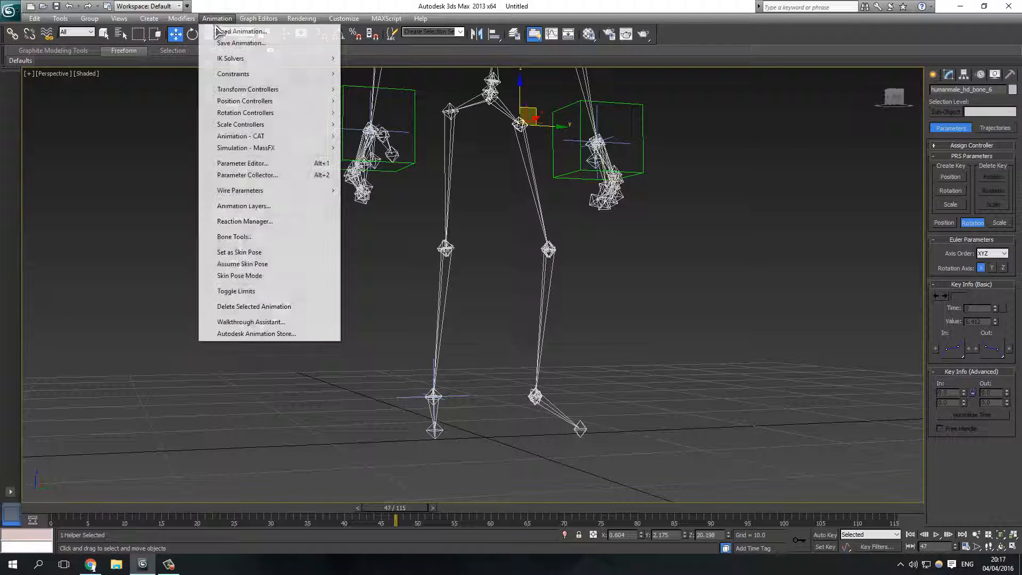
mouse_move(296, 62)
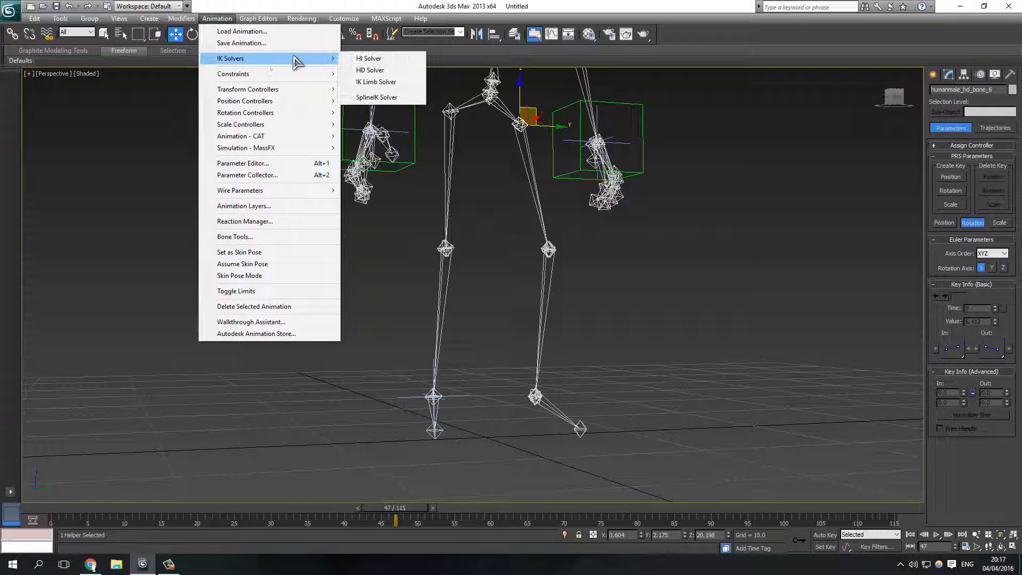
left_click(387, 56)
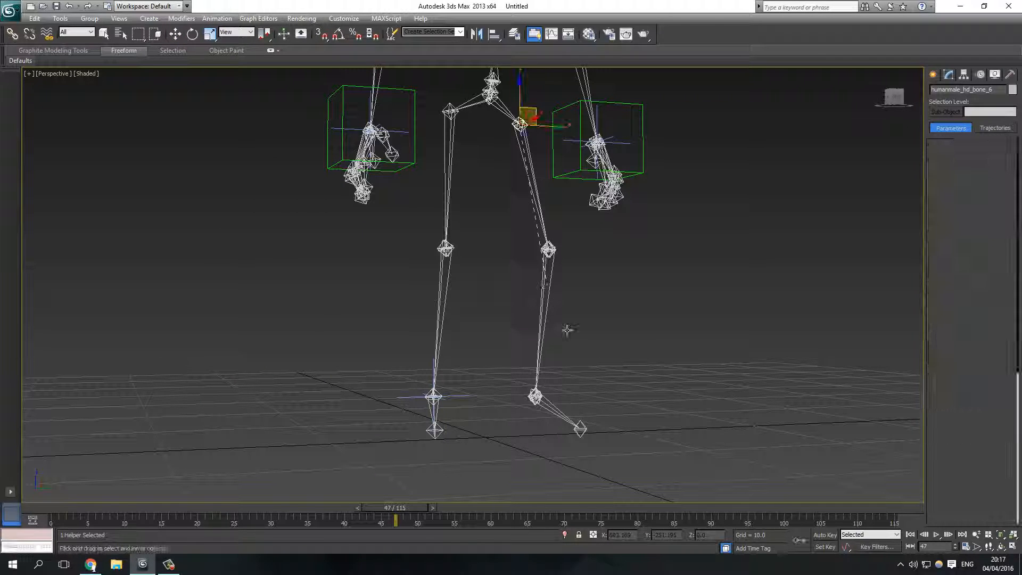
left_click(536, 396)
Test-move the goal of IK Chain004 upward to bend the knee, and undo the move.
left_click_drag(548, 381, 549, 191)
middle_click_drag(602, 269, 685, 259, "alt")
key("ctrl+z")
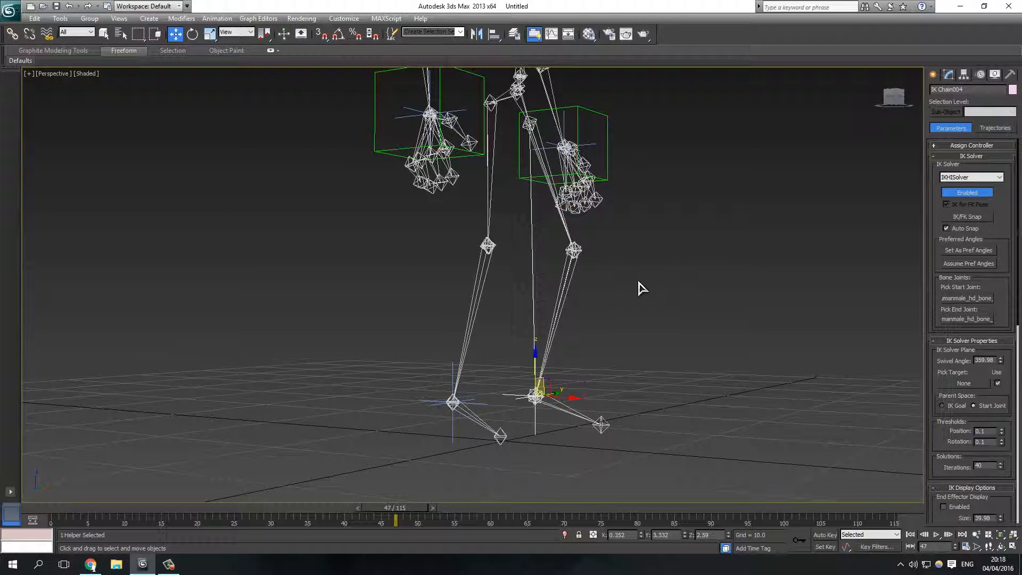
Clone Dummy002 straight down to ankle height, and clone that copy along Y to the other side of the feet.
middle_click_drag(641, 288, 526, 323, "alt")
scroll(514, 357, "up", 3)
mouse_move(515, 357)
middle_mouse_down("alt")
mouse_move(492, 348)
mouse_move(511, 361)
middle_mouse_up("alt")
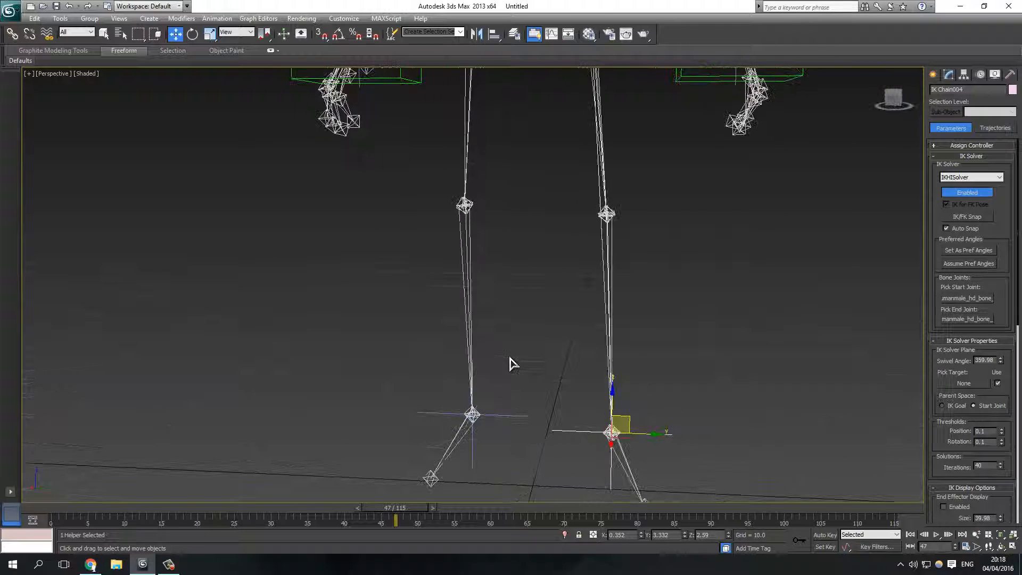
left_click(402, 77)
scroll(455, 193, "down", 5)
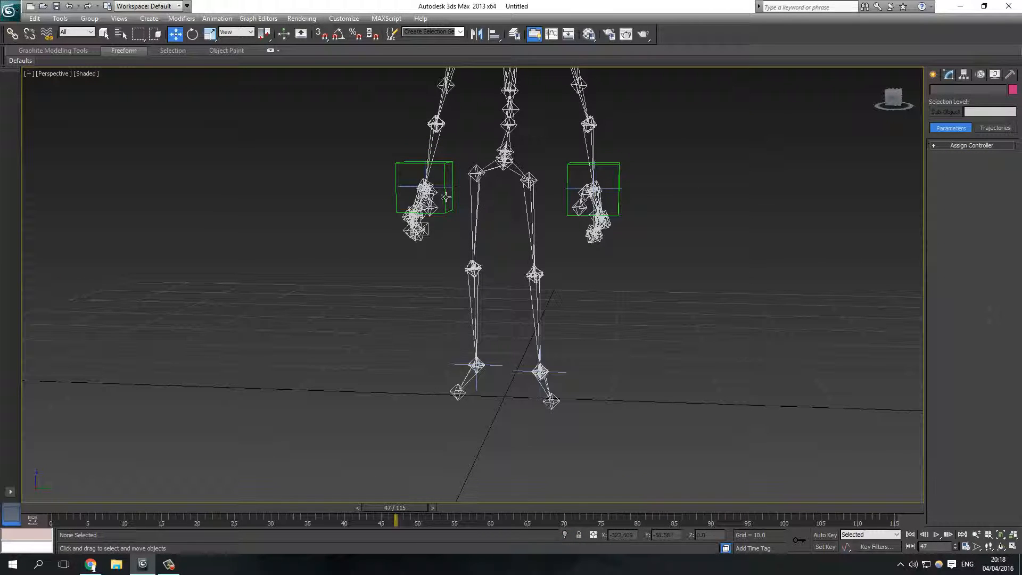
left_click(446, 197)
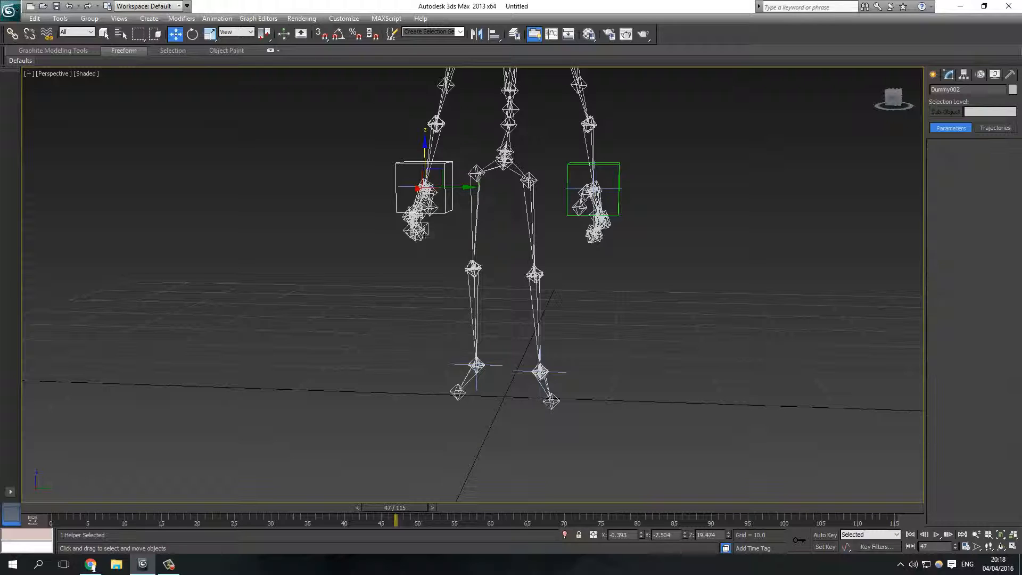
left_click_drag(435, 167, 415, 320, "shift")
left_click(497, 327)
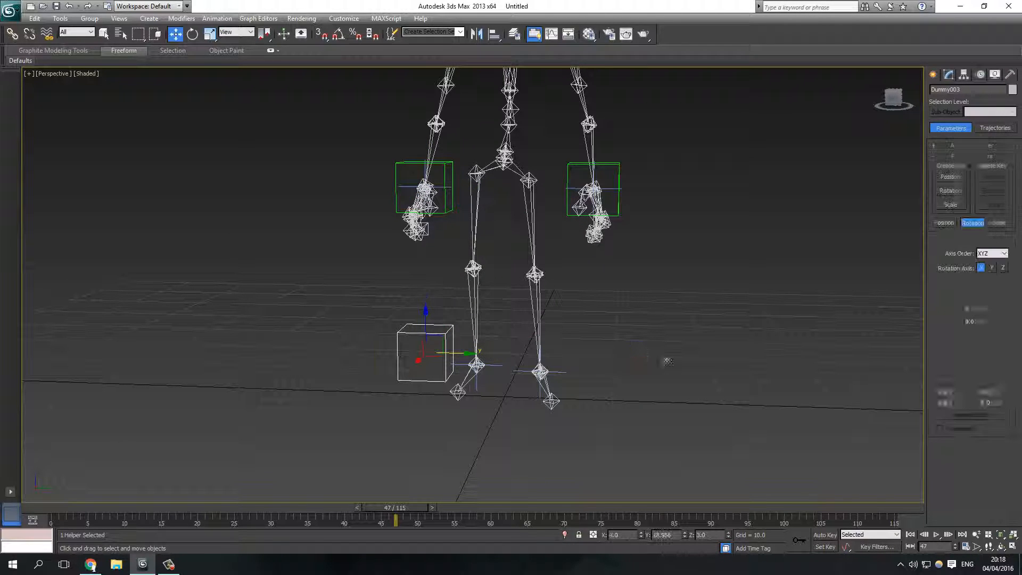
left_click_drag(464, 353, 672, 359, "shift")
left_click(505, 325)
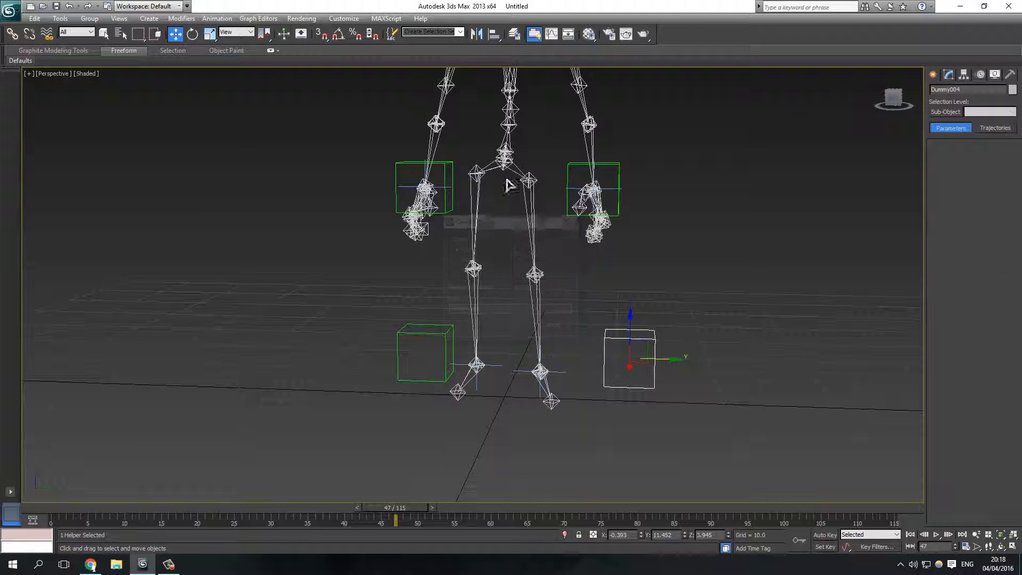
Align Dummy004 to IK Chain004 at its ankle.
left_click(494, 34)
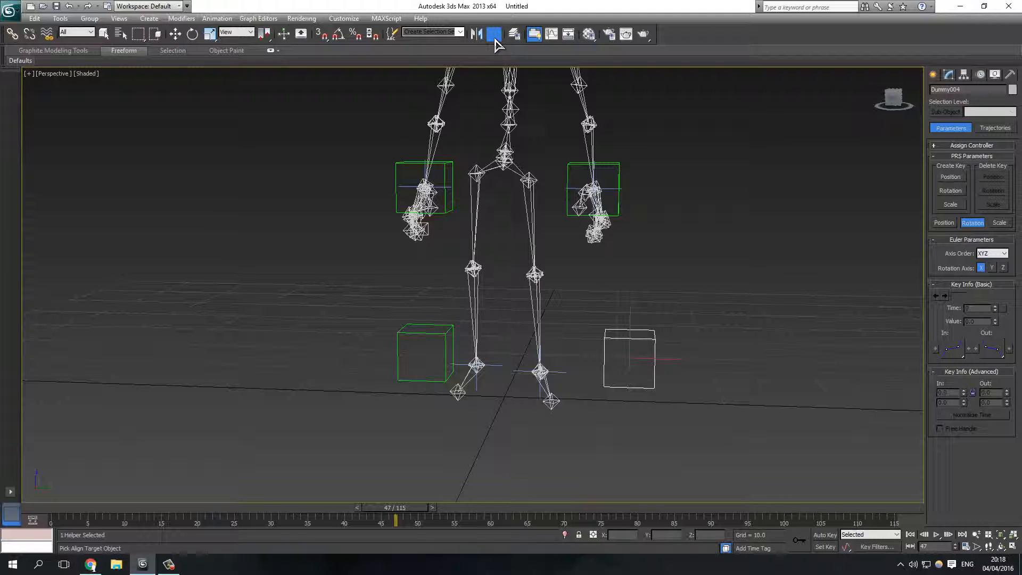
left_click(562, 374)
left_click(823, 501)
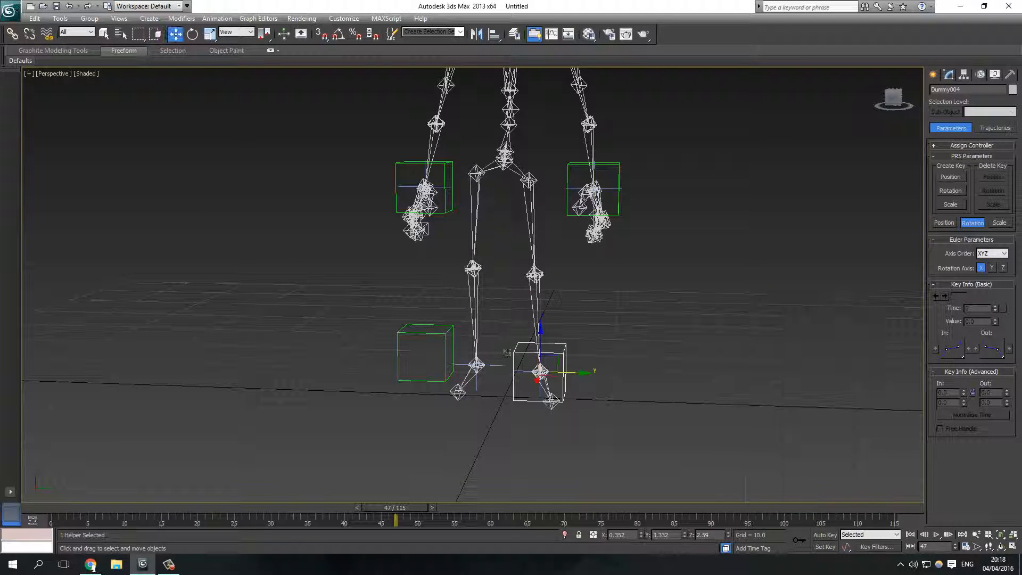
Select Dummy003 beside the other foot and align it to IK Chain003 at that ankle.
left_click(442, 345)
left_click(443, 333)
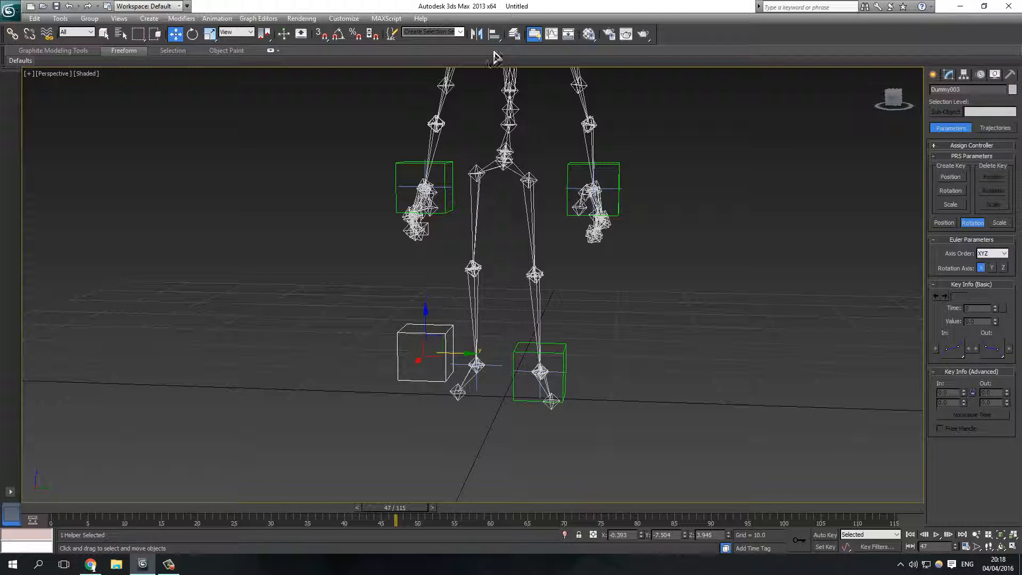
left_click(494, 34)
left_click(497, 368)
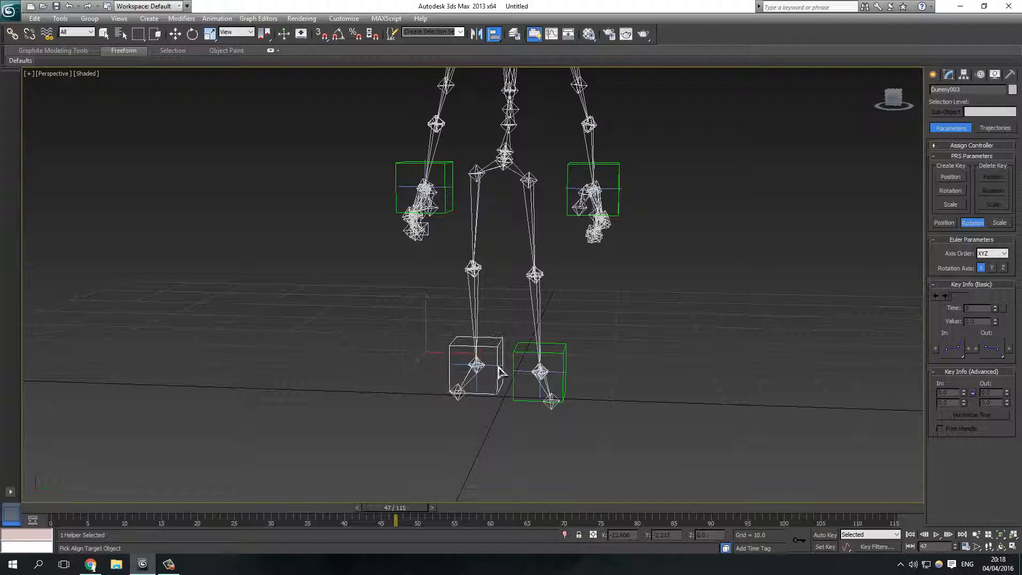
left_click(800, 492)
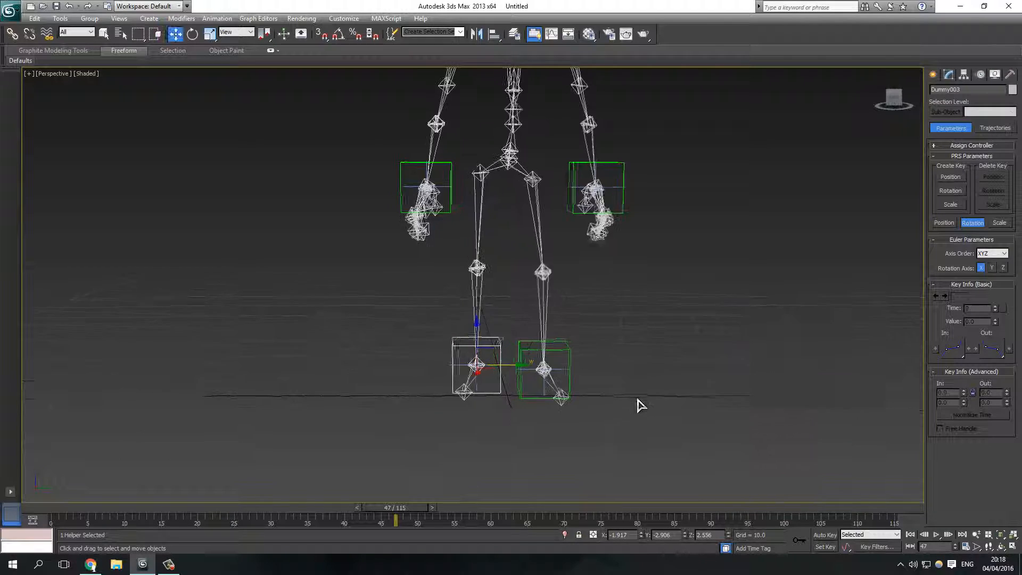
scroll(641, 398, "up", 5)
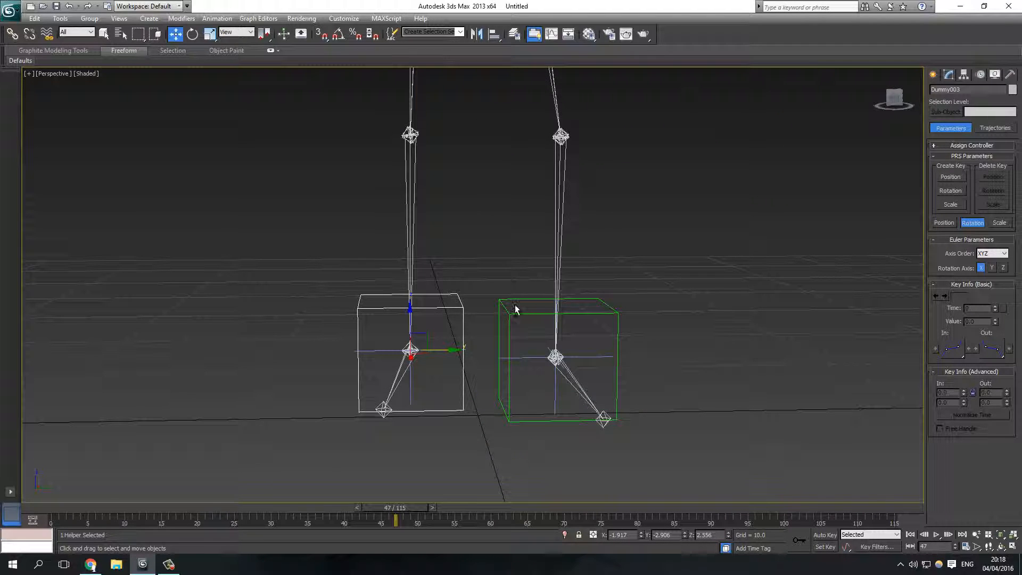
Add the other ankle dummy to the selection and scale both dummies down uniformly to about 69%.
left_click(507, 305, "ctrl")
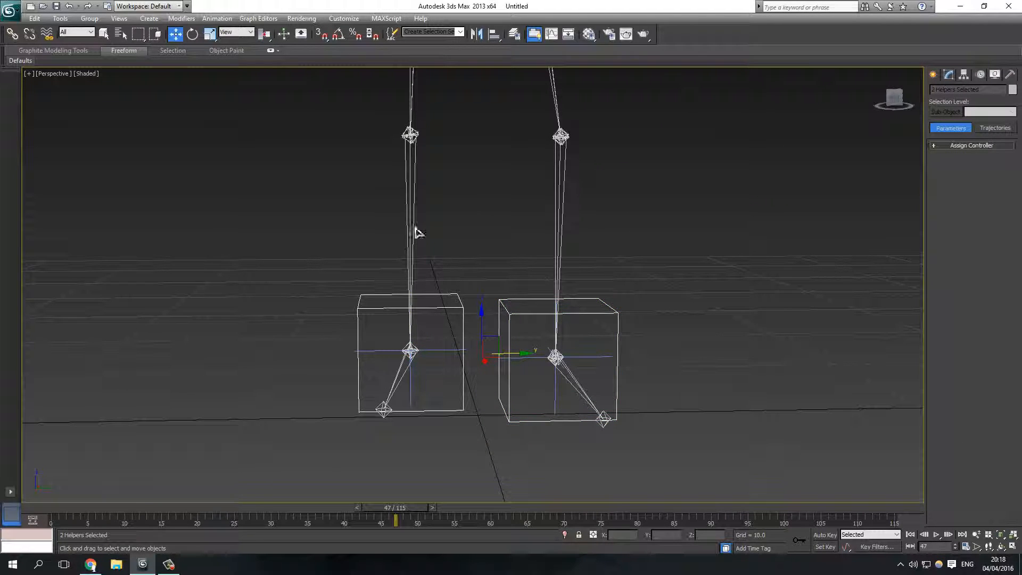
left_click(210, 35)
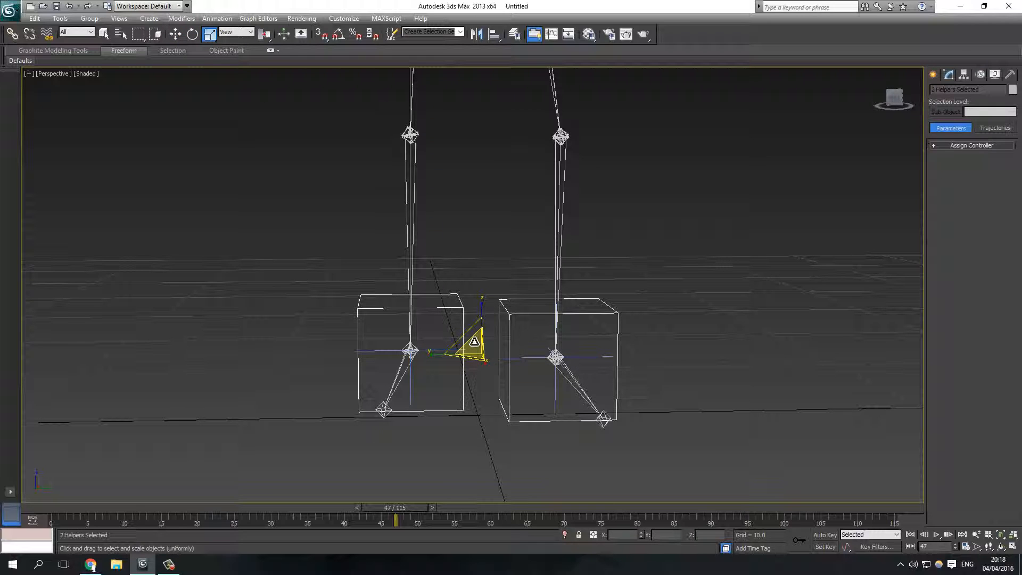
middle_click_drag(632, 346, 640, 301, "alt")
left_click(635, 297)
Align Dummy004 to IK Chain004 at its ankle, center to center in X, Y and Z.
left_click(519, 344)
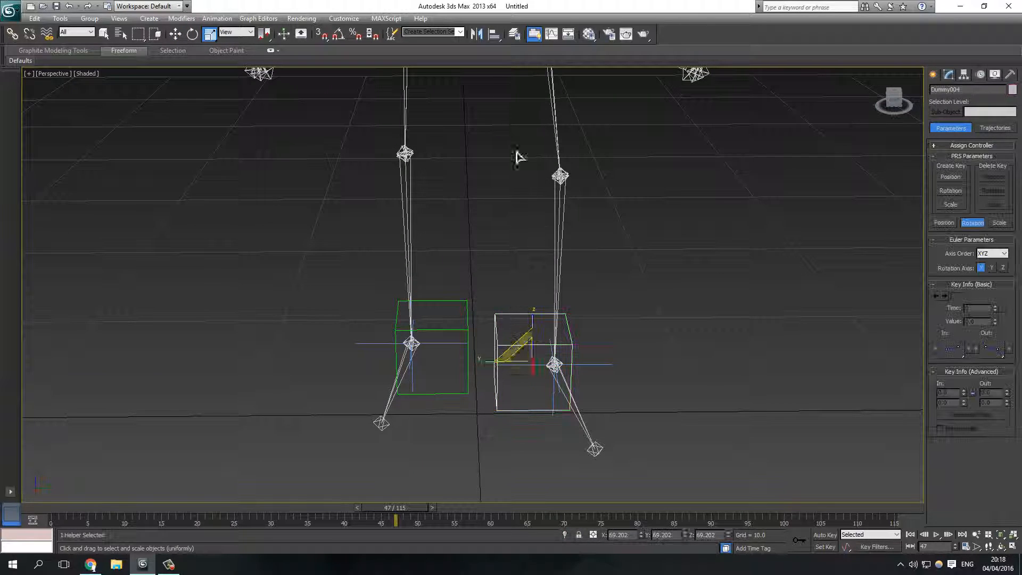
left_click(494, 34)
left_click(603, 367)
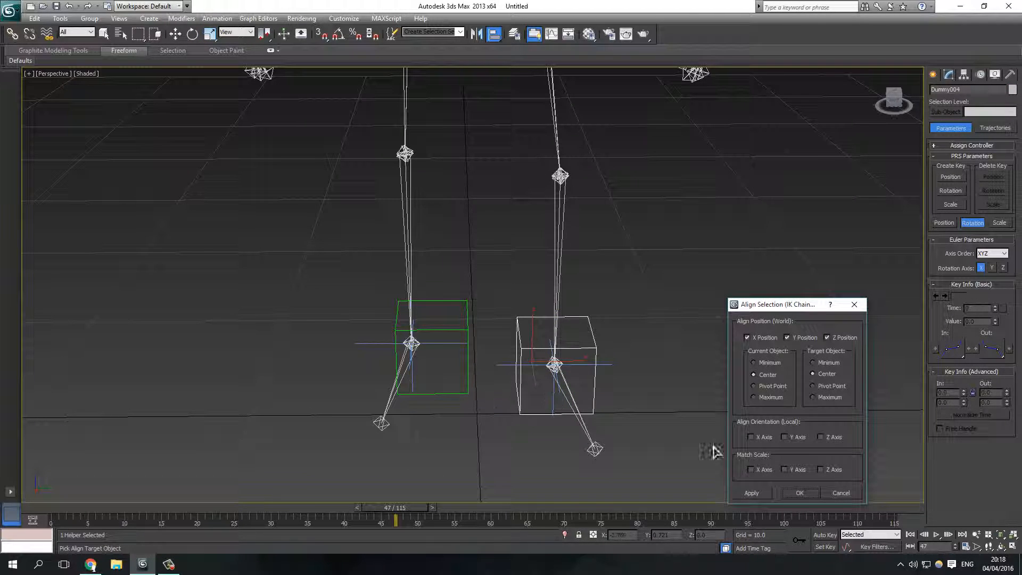
left_click(798, 500)
Align Dummy003 to IK Chain003 at the other ankle, center to center in X, Y and Z.
key("w")
left_click(445, 345)
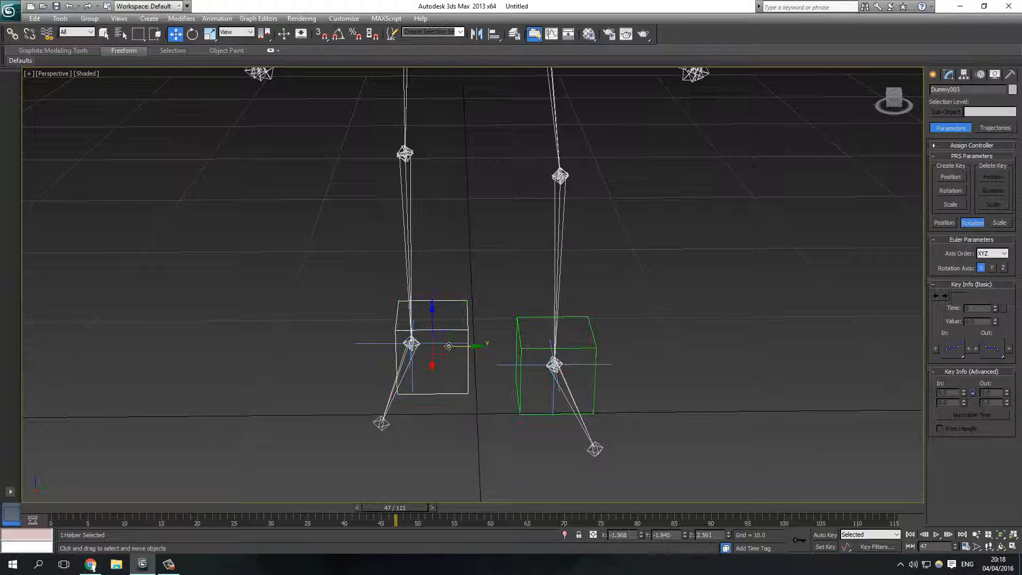
left_click(494, 34)
left_click(450, 349)
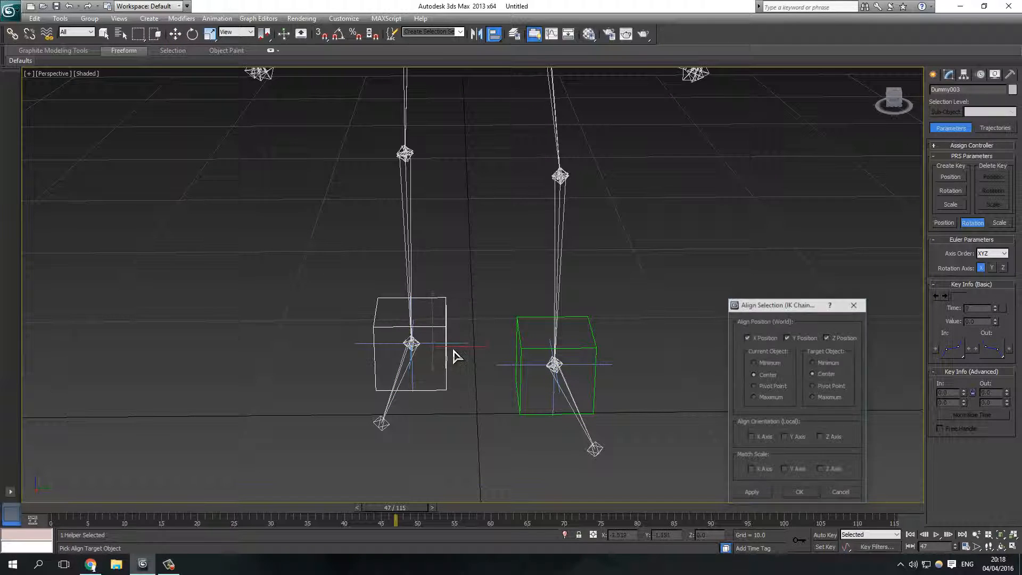
left_click(798, 492)
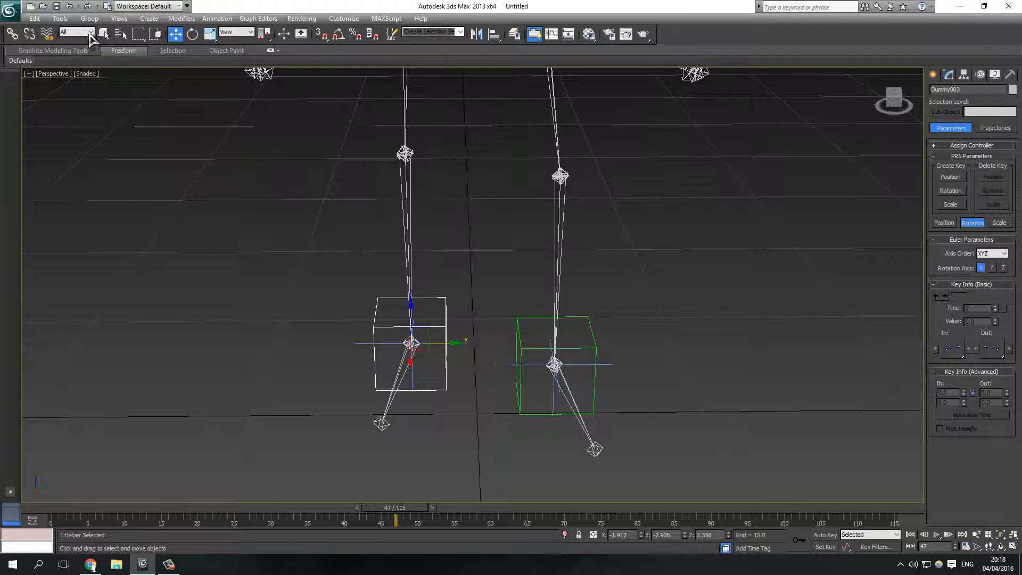
Link the ankle goals of IK Chain003 and IK Chain004 to their surrounding dummies, Dummy003 and Dummy004.
left_click(11, 33)
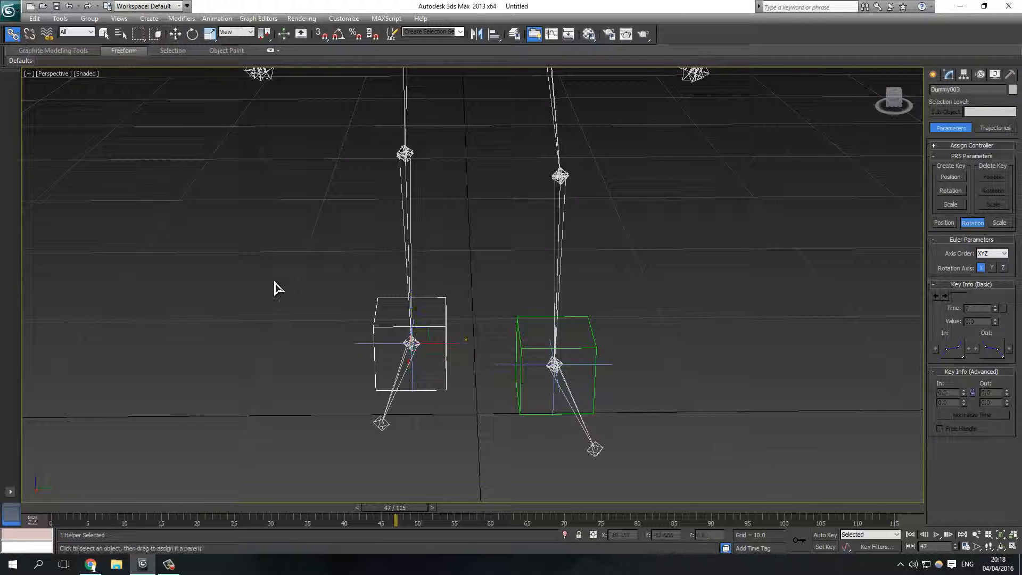
left_click(362, 343)
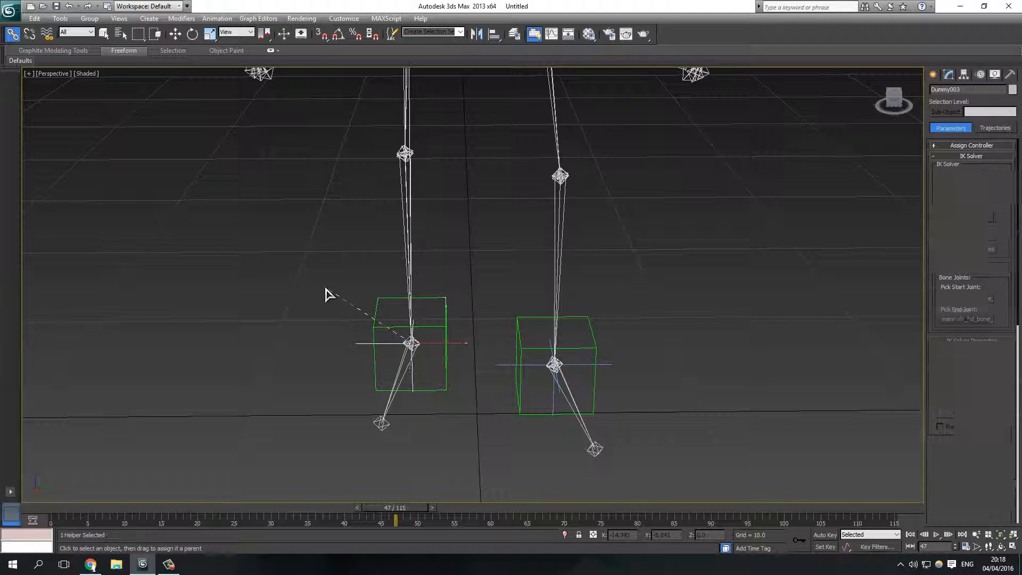
left_click(499, 366)
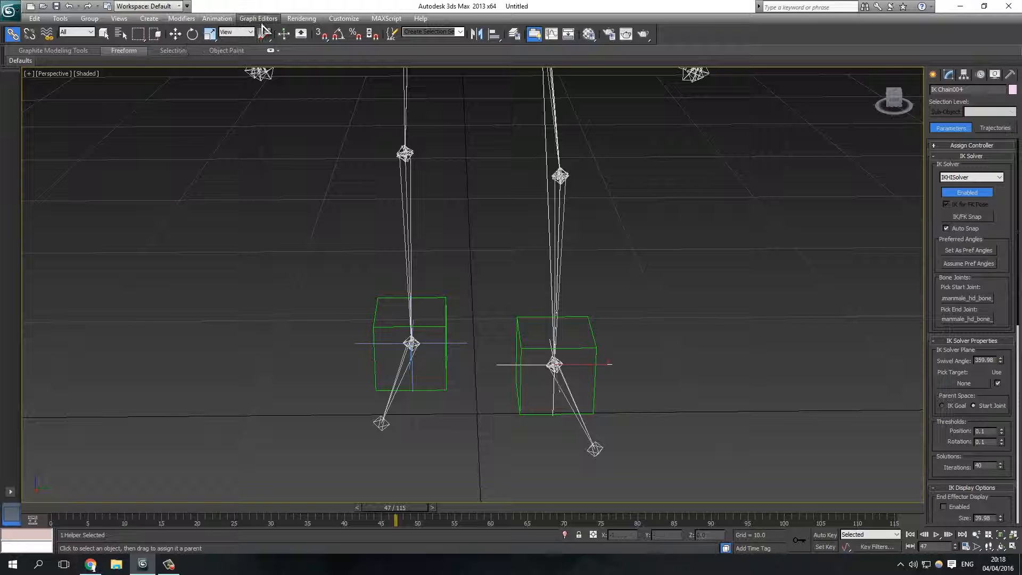
Add an Orientation Constraint from ankle bone humanmale_hd_bone_23 to Dummy003 and enable Keep Initial Offset.
left_click(408, 190)
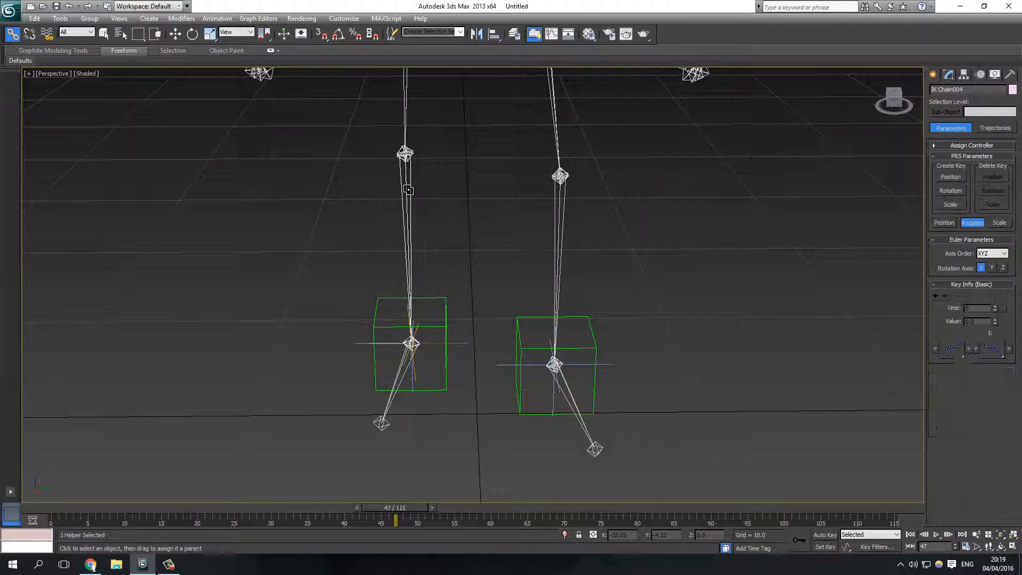
left_click(105, 34)
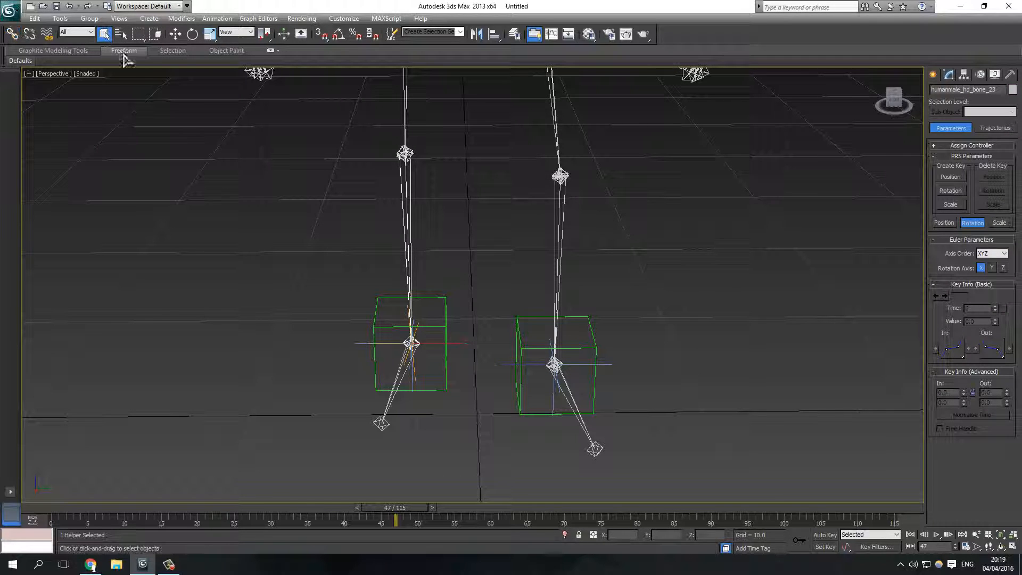
left_click(217, 18)
mouse_move(260, 77)
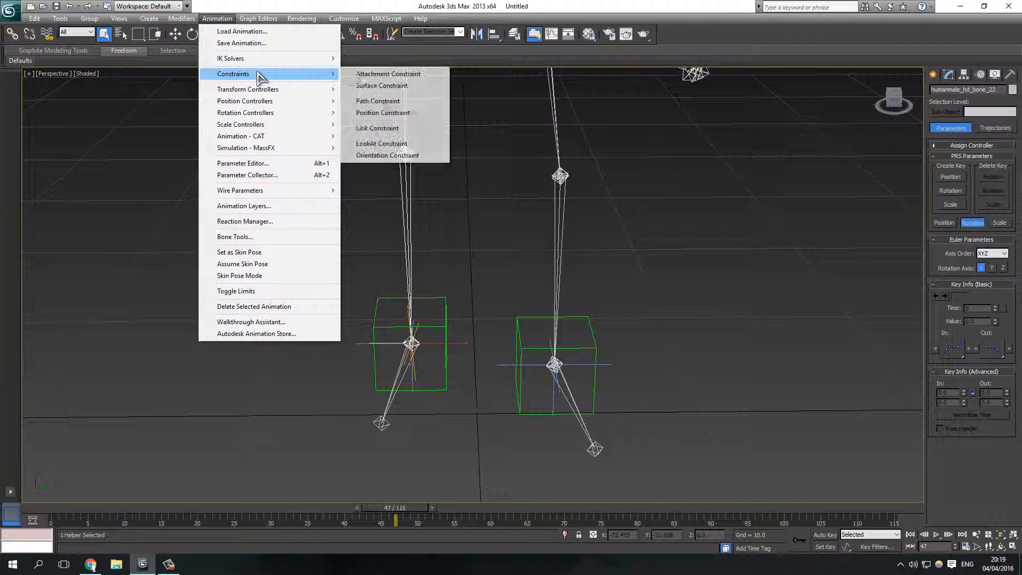
left_click(372, 154)
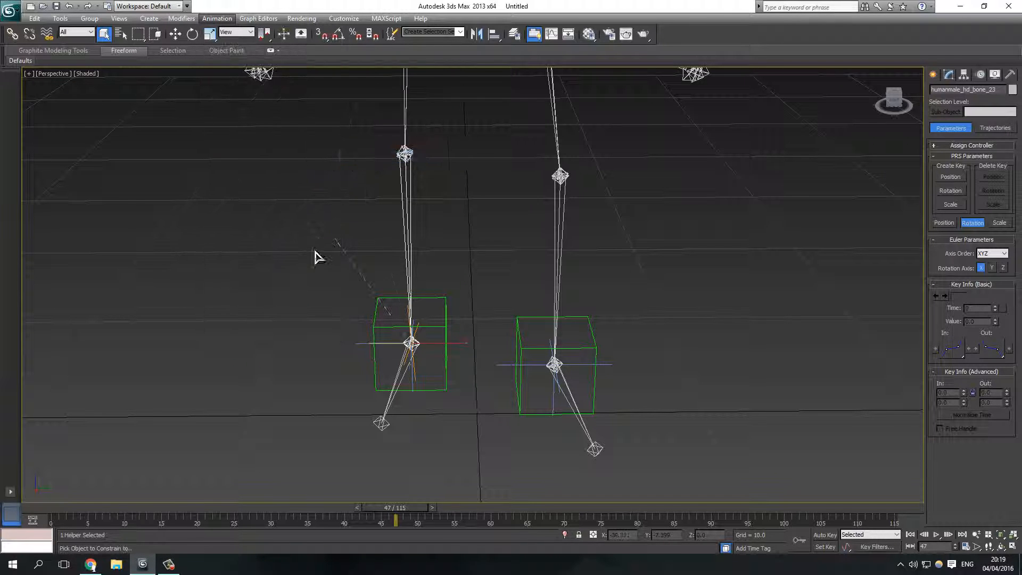
left_click(377, 305)
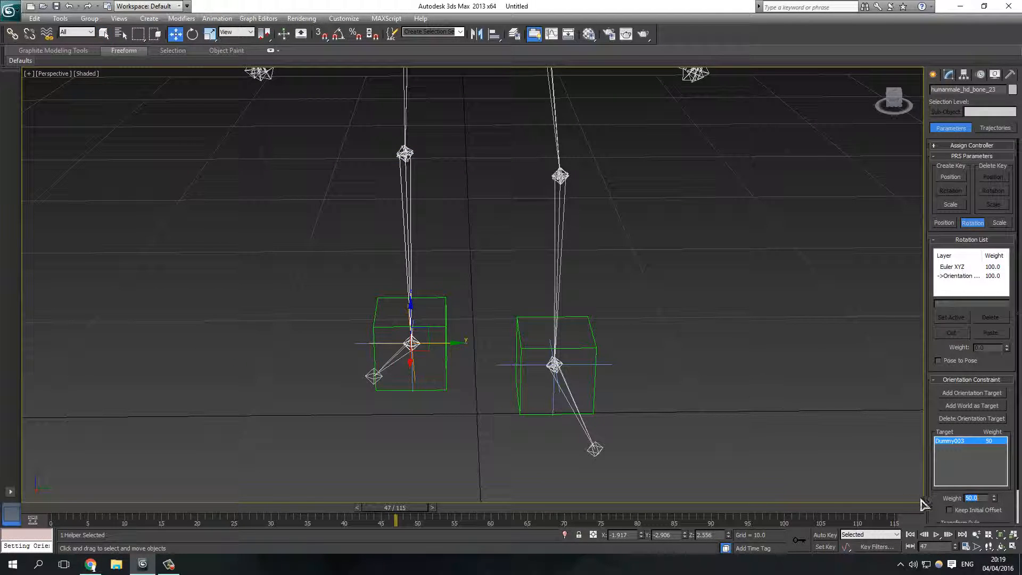
left_click(963, 511)
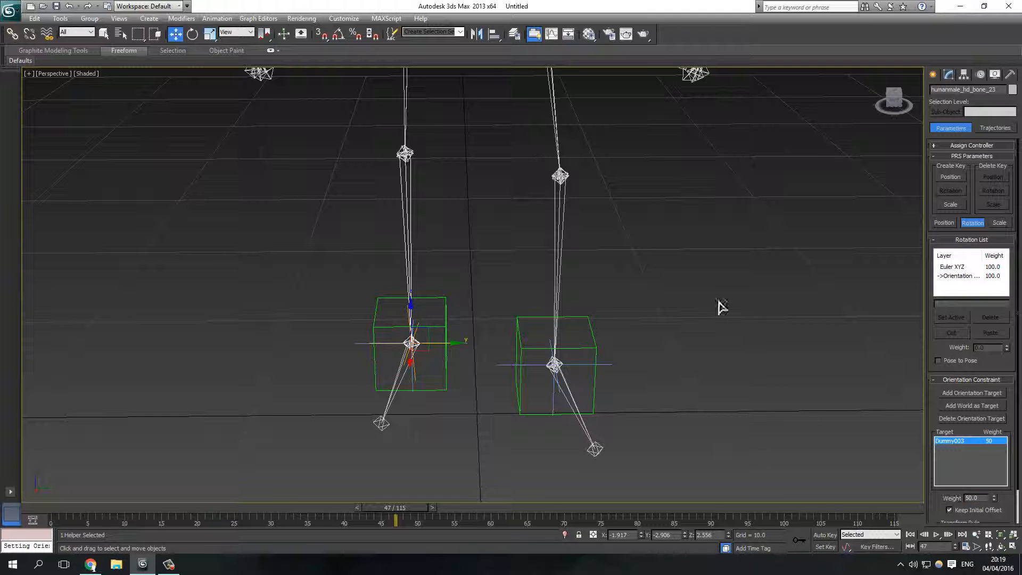
Add an Orientation Constraint from ankle bone humanmale_hd_bone_24 to Dummy004 and enable Keep Initial Offset.
left_click(558, 266)
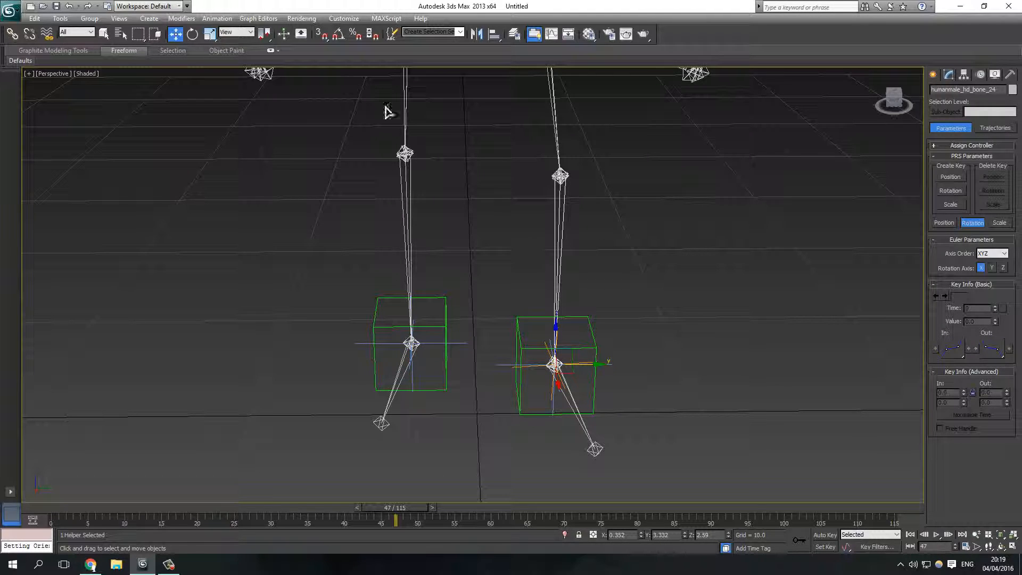
left_click(216, 18)
mouse_move(271, 79)
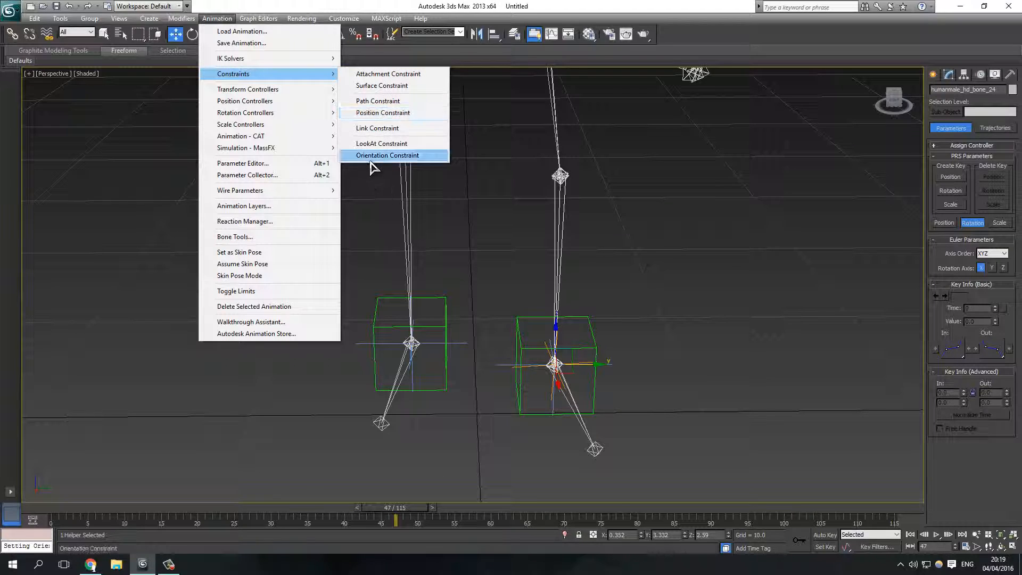
left_click(372, 155)
left_click(589, 324)
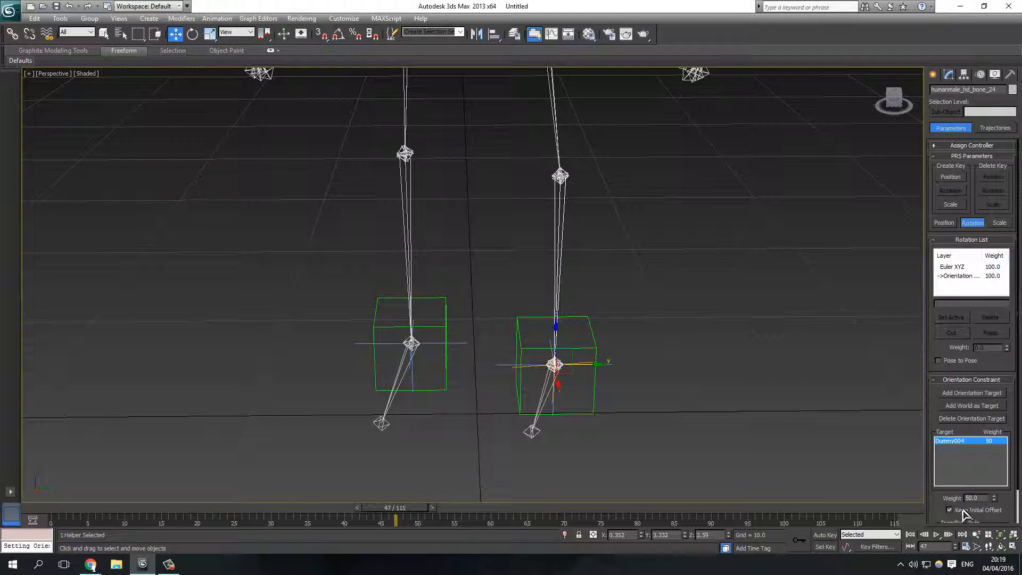
Clone the wrist dummy Dummy002 along Y to the middle of the pelvis.
middle_click_drag(641, 290, 586, 221, "alt")
scroll(566, 250, "up", 4)
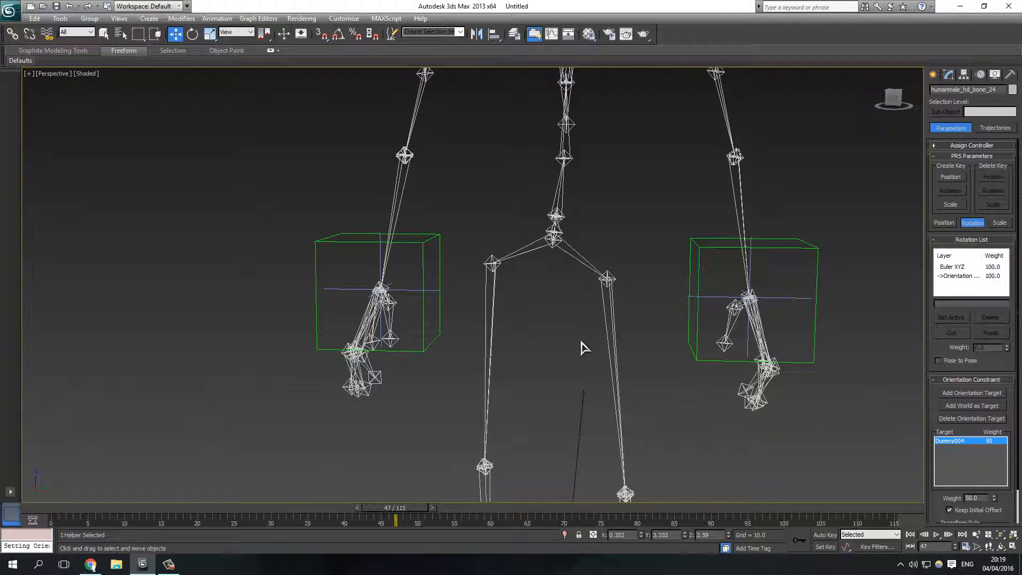
left_click(420, 240)
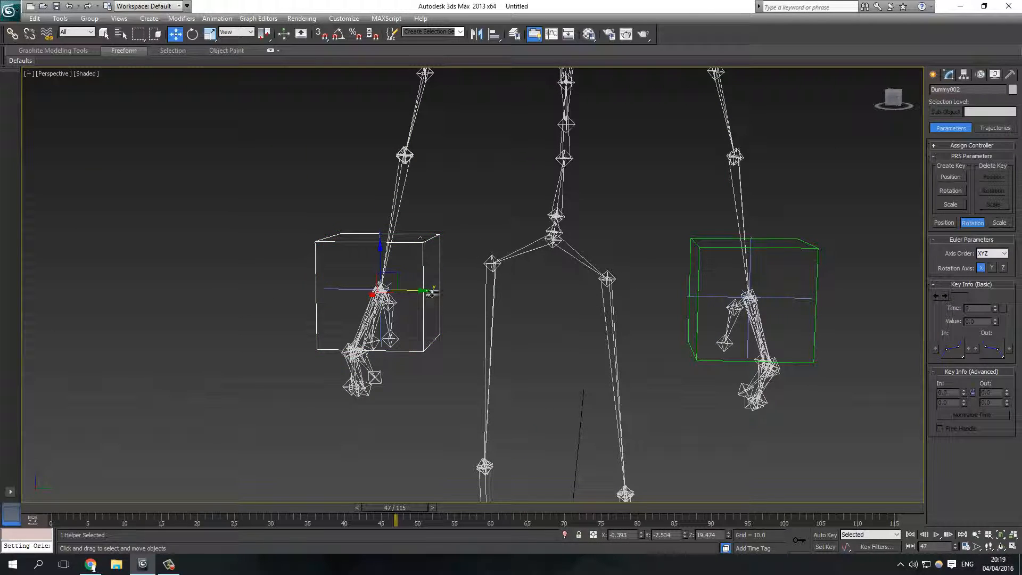
left_click_drag(423, 288, 598, 291, "shift")
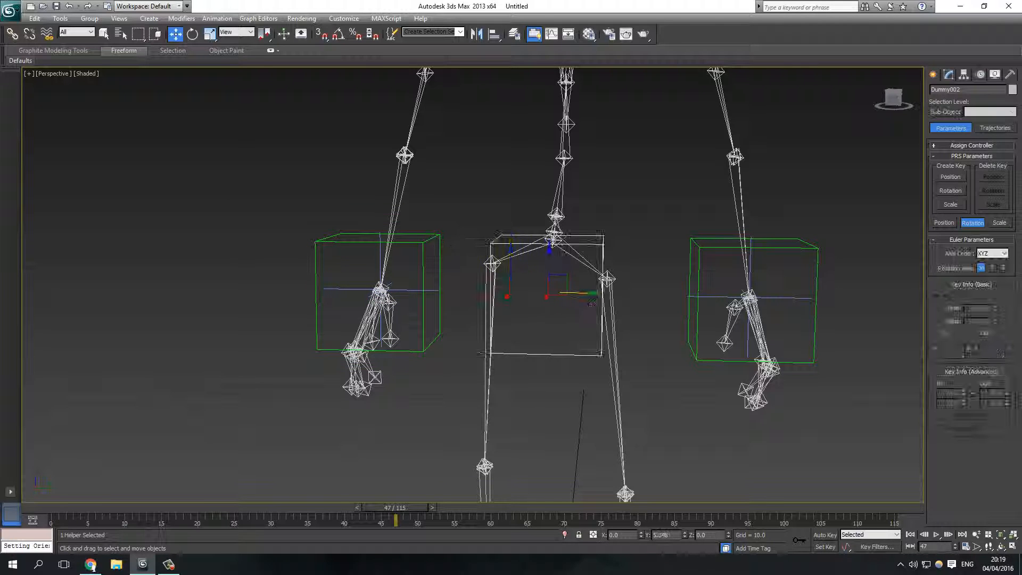
left_click(511, 327)
Align the pelvis dummy to humanmale_hd_bone_1, picked by name, center to center in X, Y and Z.
middle_click_drag(627, 212, 575, 312, "alt")
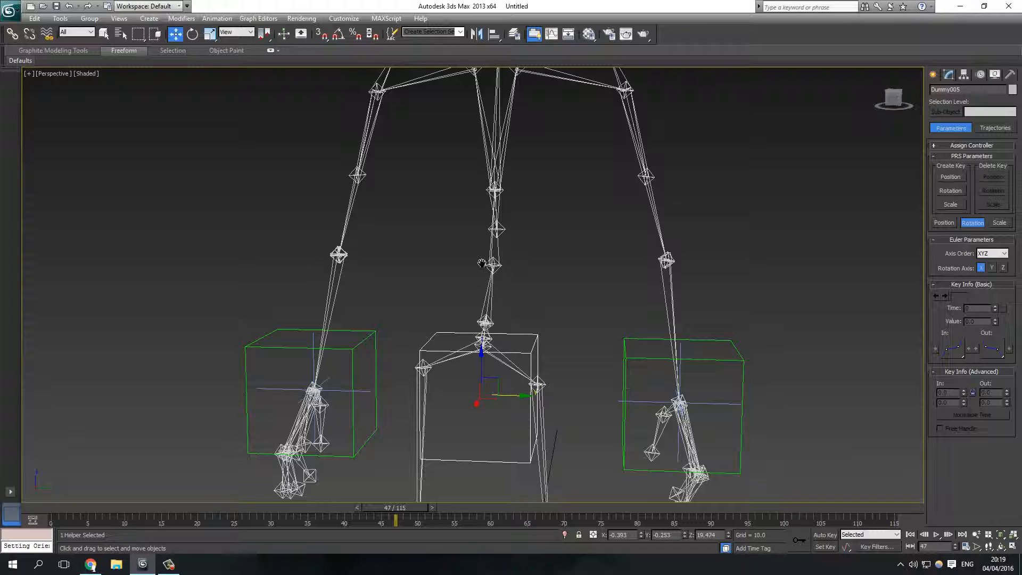
middle_click_drag(481, 264, 478, 268)
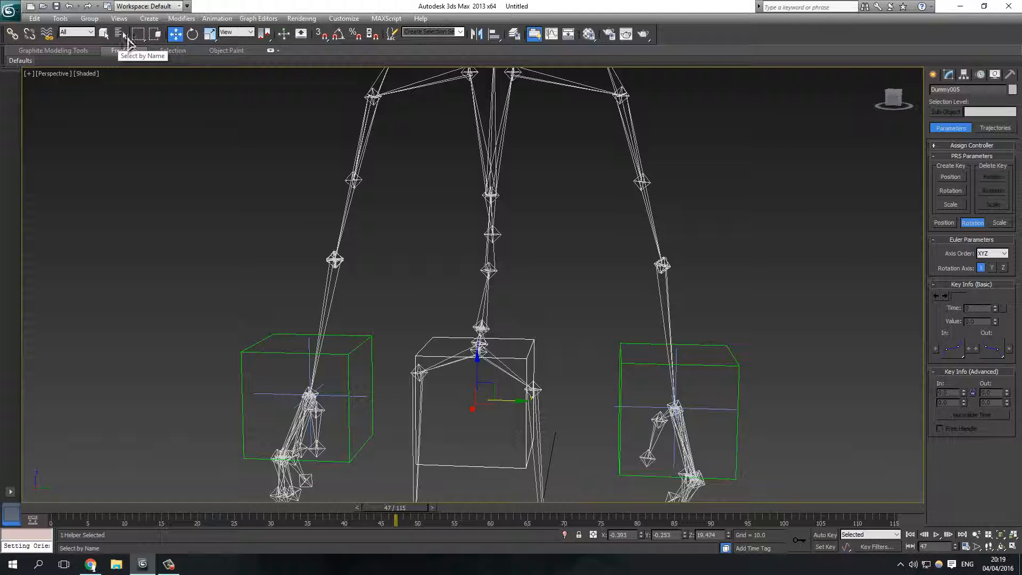
left_click(494, 34)
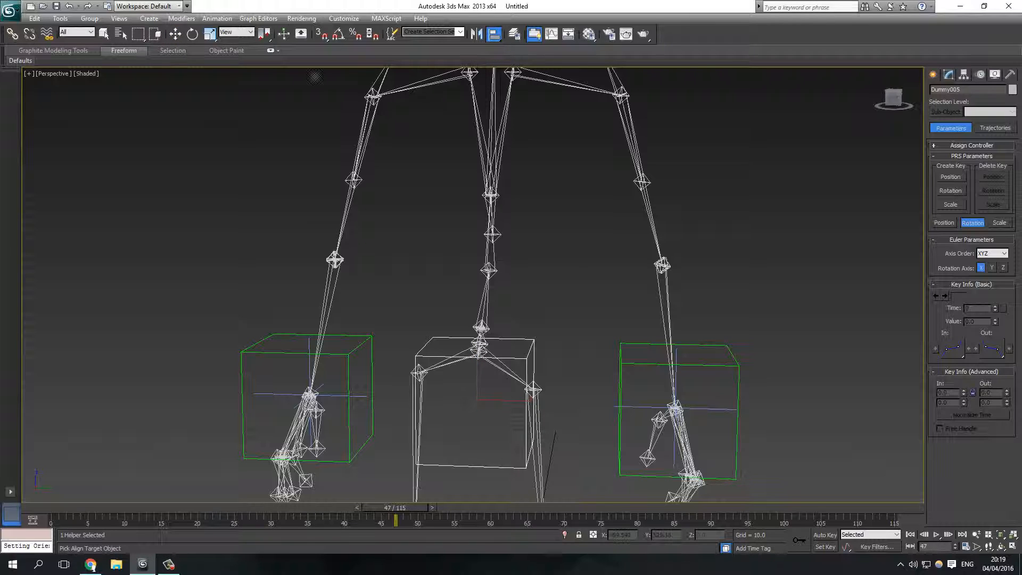
left_click(121, 35)
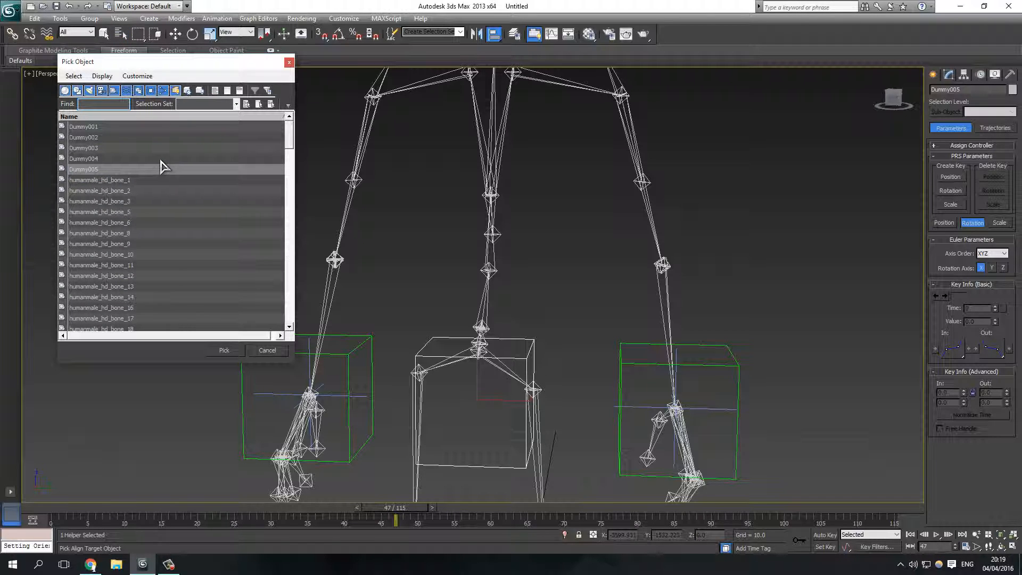
left_click(122, 181)
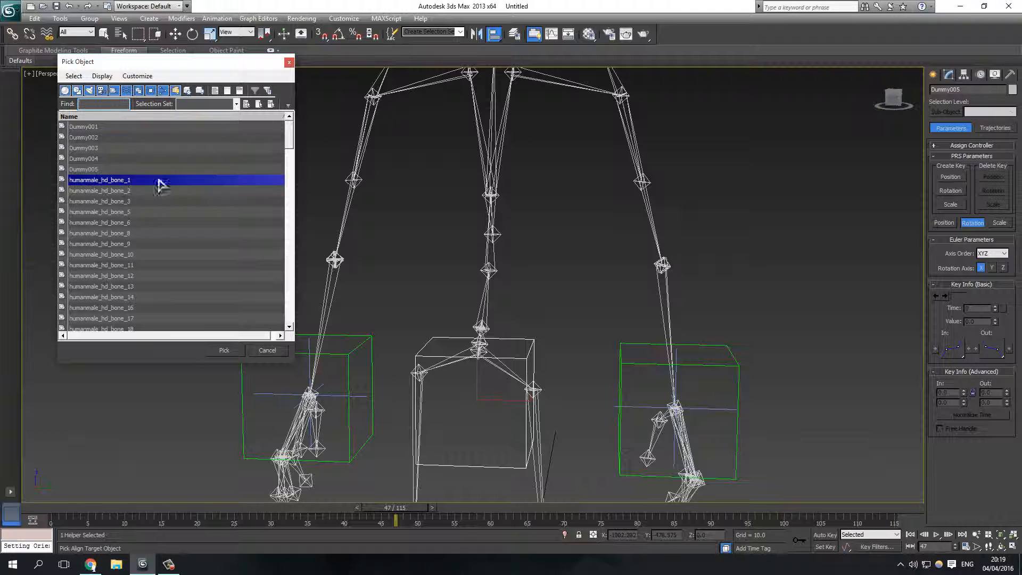
scroll(164, 190, "down", 2)
scroll(167, 203, "up", 2)
scroll(169, 214, "down", 3)
scroll(169, 220, "down", 3)
left_click_drag(289, 216, 288, 140)
double_click(133, 181)
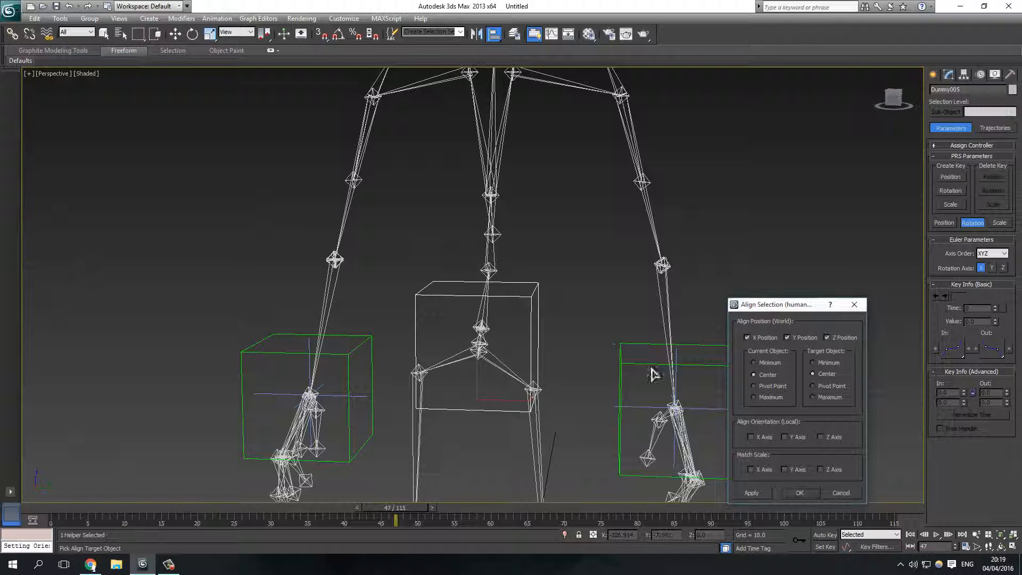
left_click(811, 496)
Select the root bone humanmale_hd_bone_1 at the center of the pelvis dummy by name.
middle_click_drag(535, 321, 474, 323, "alt")
scroll(537, 330, "up", 5)
middle_click_drag(525, 392, 564, 309)
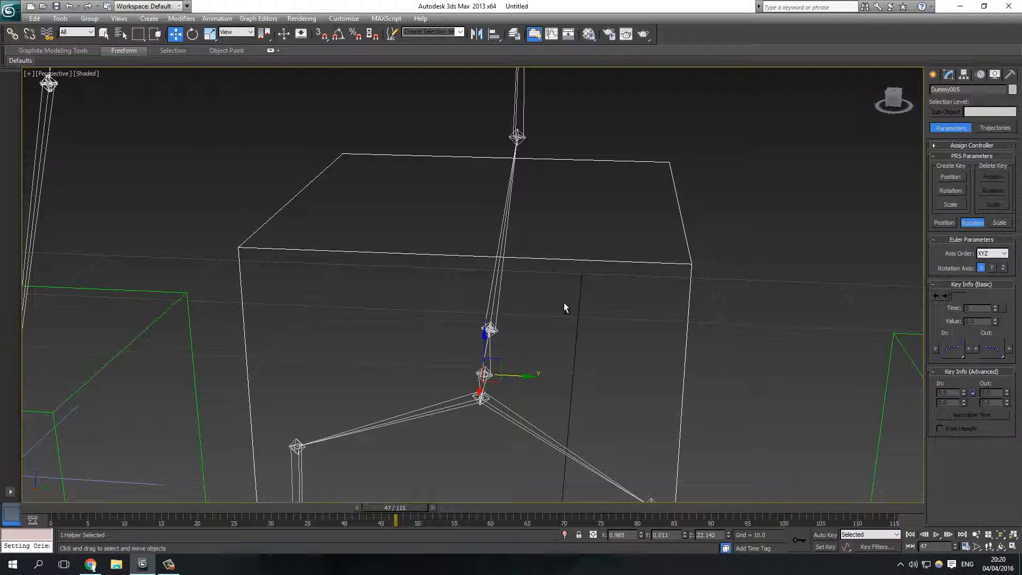
left_click(121, 40)
double_click(114, 178)
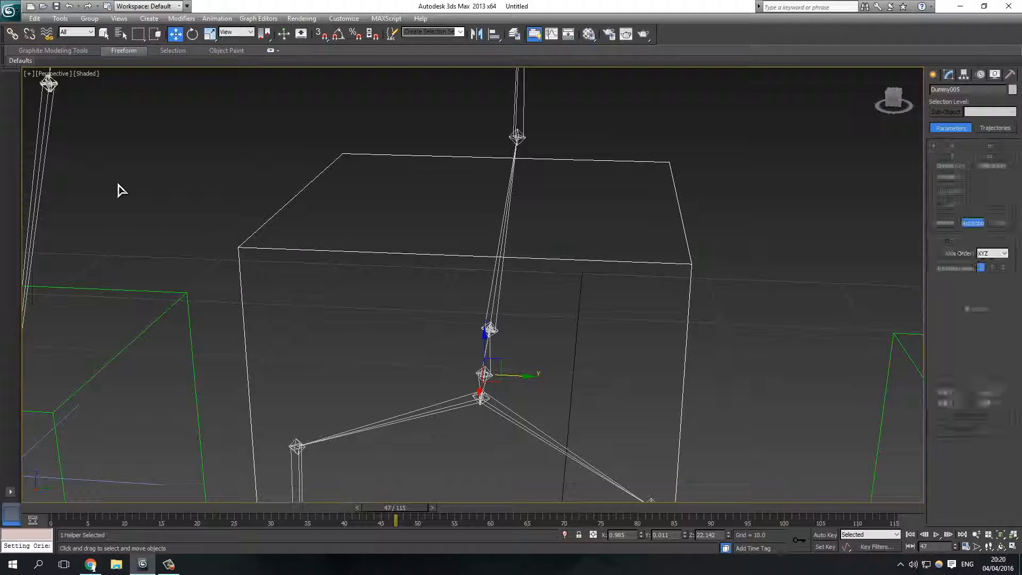
Test-move the root bone backward along X to check the leg and arm chains, and undo the move.
scroll(412, 295, "down", 5)
middle_click_drag(613, 320, 541, 230, "alt")
scroll(656, 323, "down", 3)
scroll(539, 261, "down", 3)
middle_click_drag(486, 269, 513, 220)
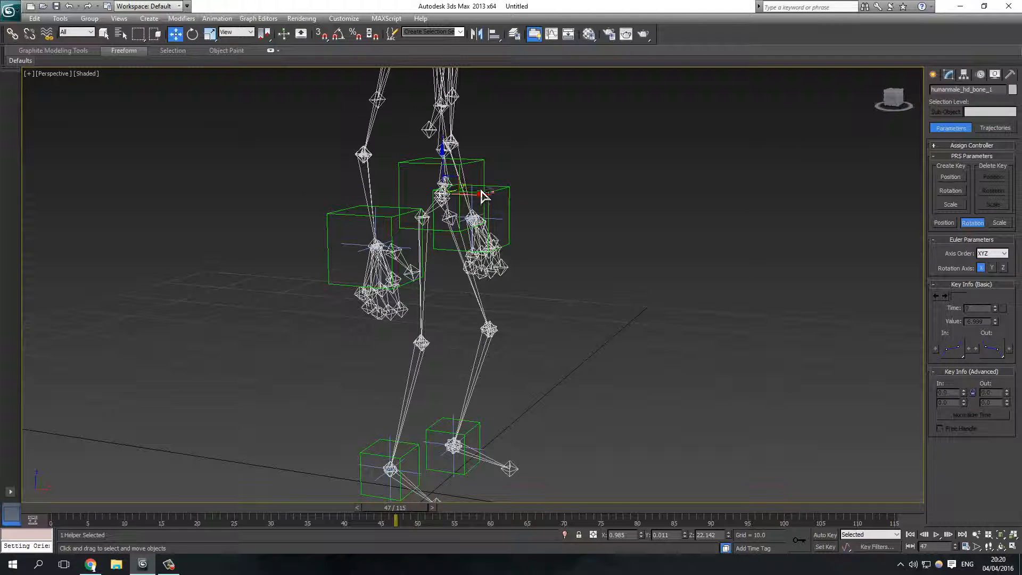
left_click_drag(481, 195, 453, 240)
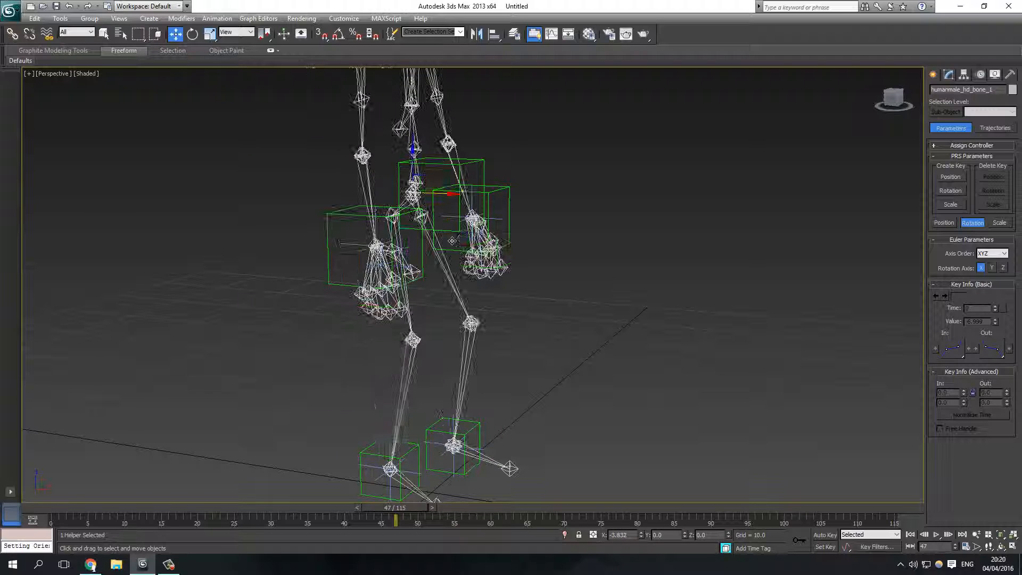
right_click(460, 243)
left_click(577, 2)
key("ctrl+z")
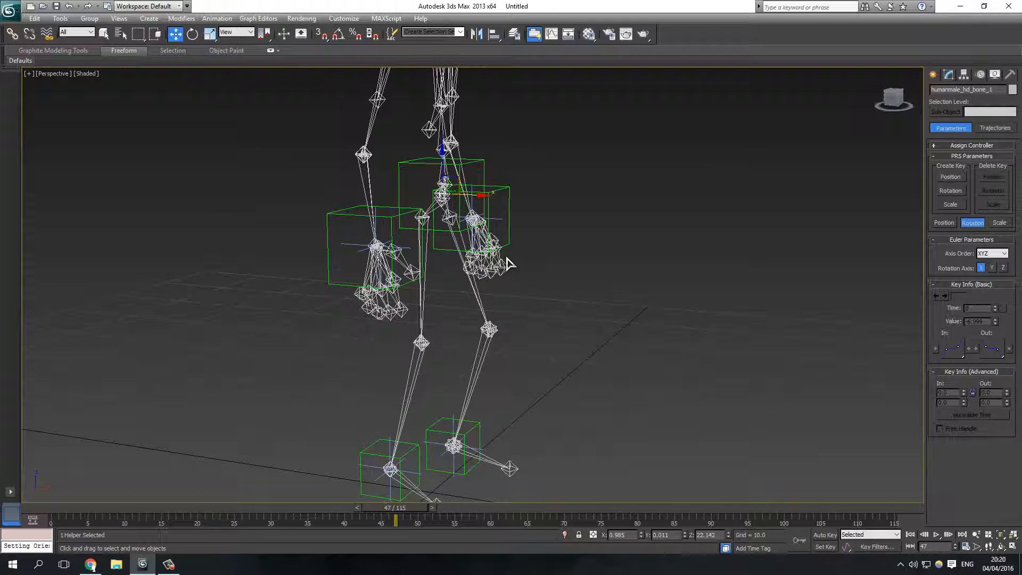
Unhide the character mesh and test-move humanmale_hd_bone_1 along X to about -45, away from the dummies.
right_click(505, 254)
left_click(549, 210)
middle_click_drag(570, 282, 580, 311, "alt")
scroll(536, 267, "down", 4)
scroll(580, 312, "up", 3)
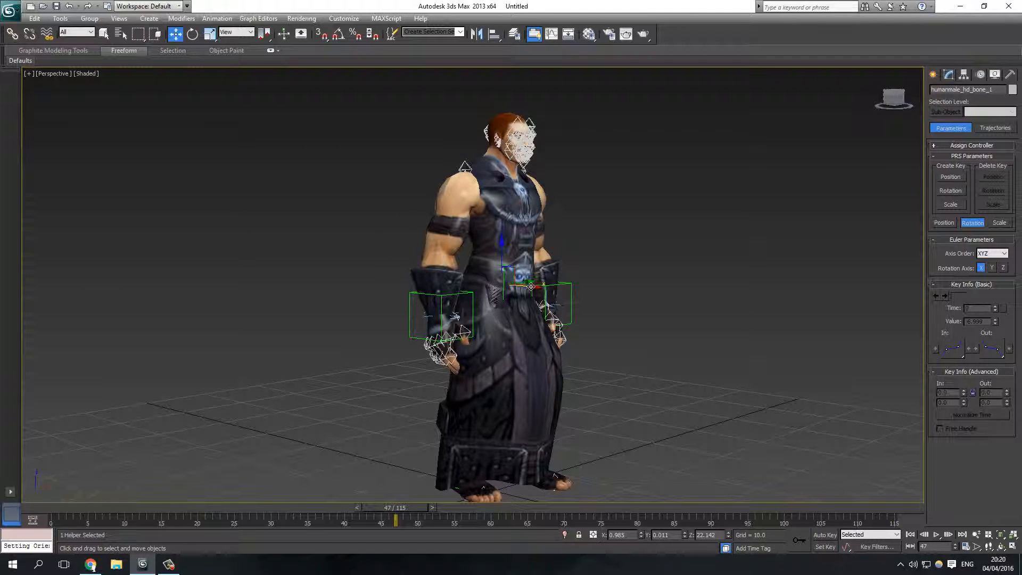
left_click_drag(531, 286, 241, 215)
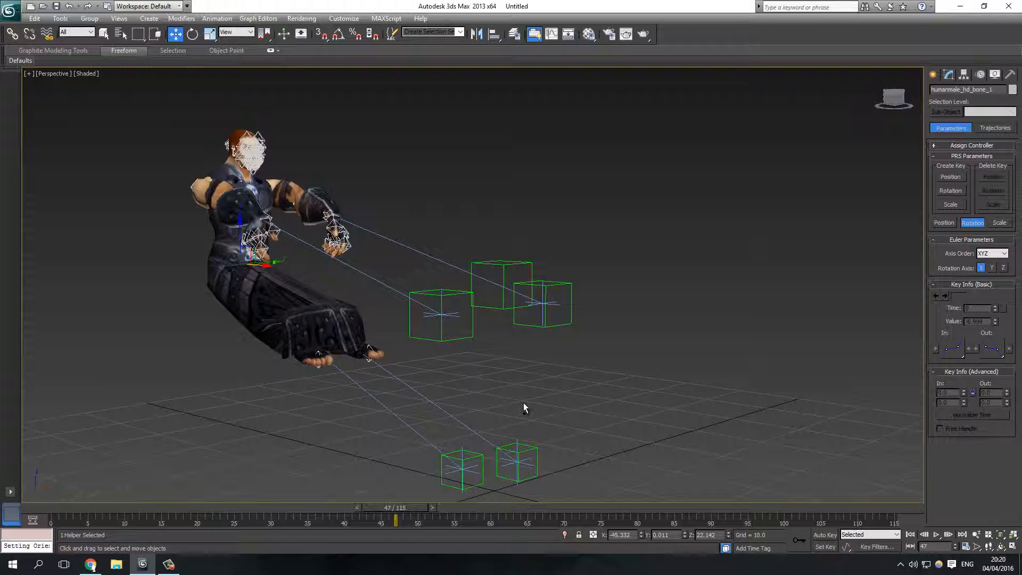
Undo the root bone's test move and hide the character mesh, viewing the skeleton from the front.
key("ctrl+z")
middle_click_drag(545, 357, 501, 351, "alt")
key("shift+g")
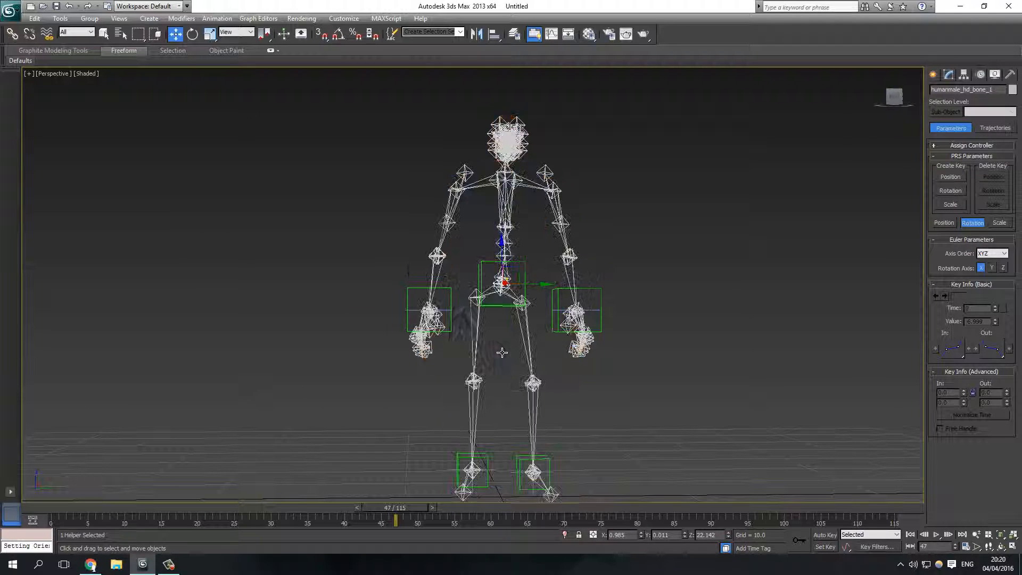
Link the root bone humanmale_hd_bone_1 to the pelvis dummy as its parent.
scroll(485, 319, "up", 5)
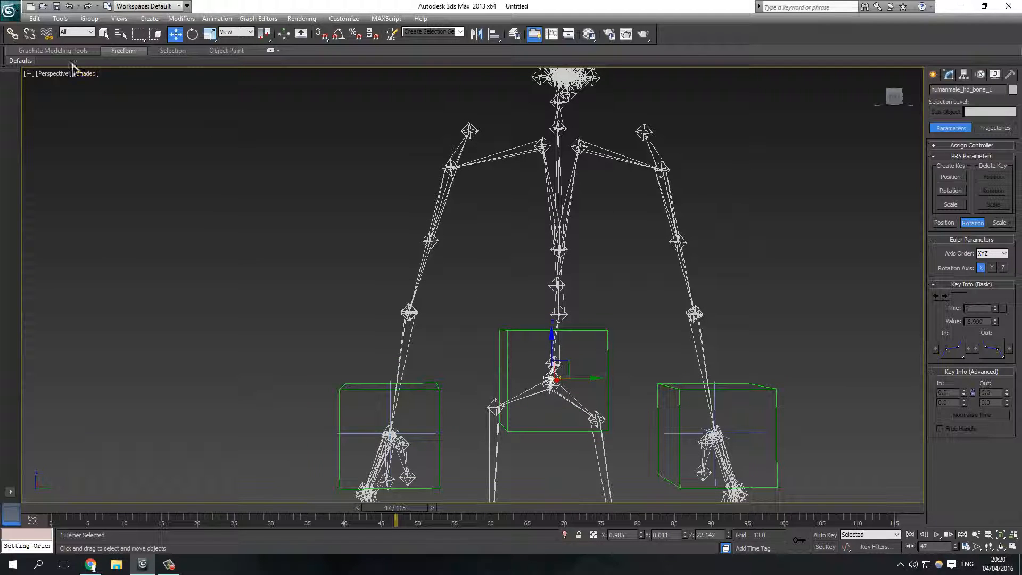
left_click(12, 34)
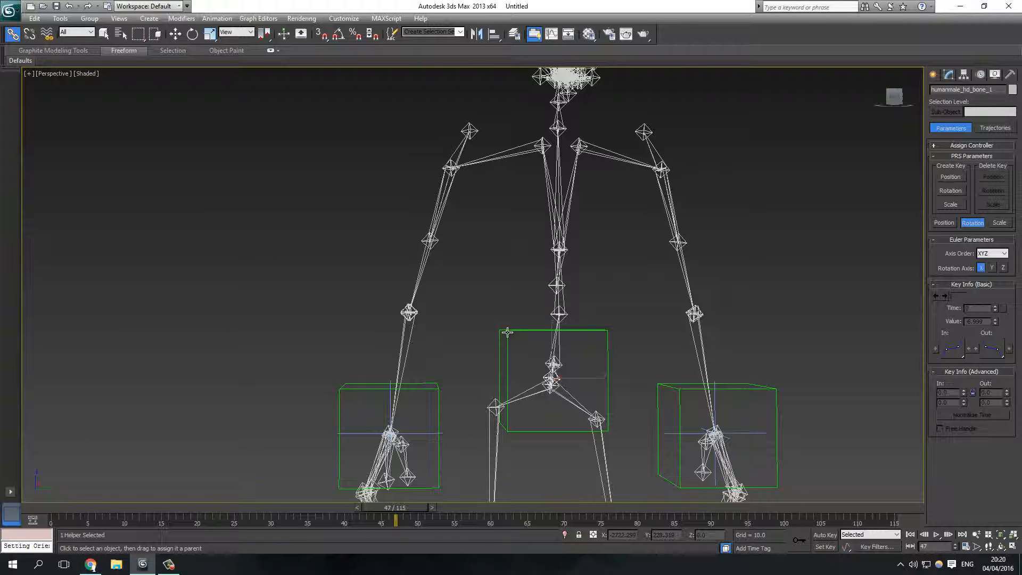
scroll(511, 354, "up", 3)
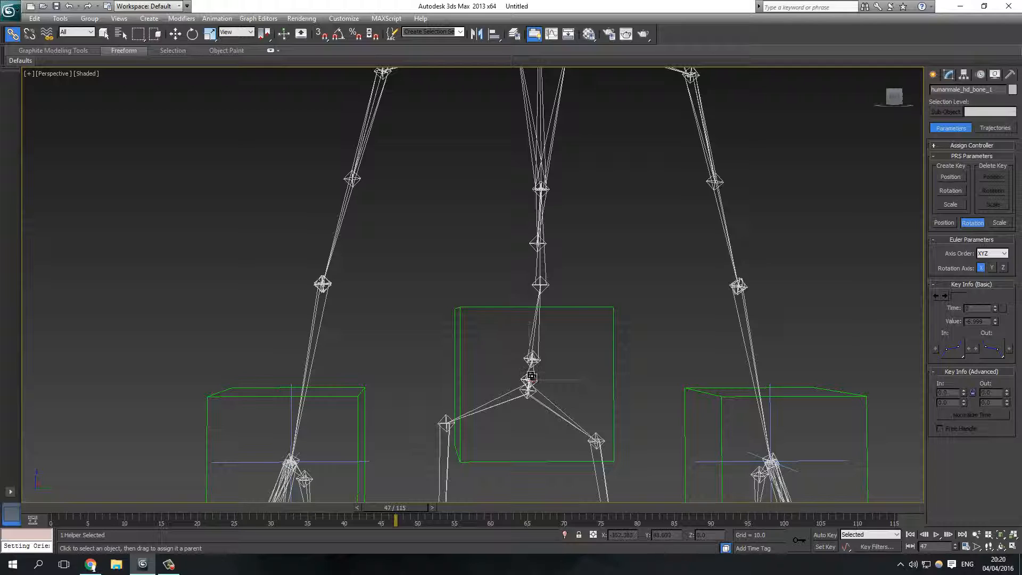
mouse_move(479, 339)
left_mouse_down()
mouse_move(458, 304)
mouse_move(472, 348)
left_mouse_up()
left_click(175, 34)
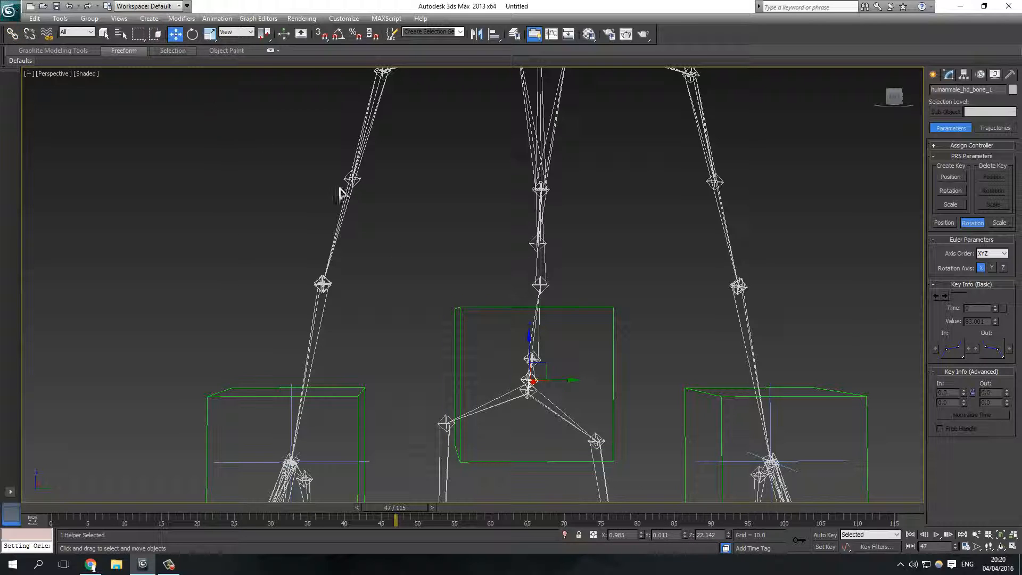
Select the pelvis dummy and unhide the character mesh.
left_click(460, 312)
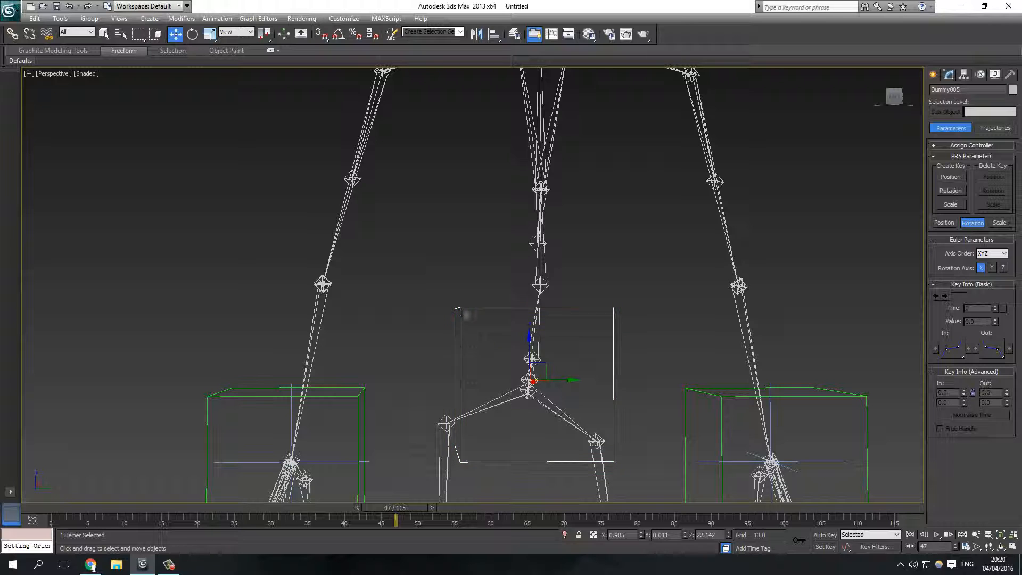
right_click(554, 351)
left_click(589, 311)
middle_click_drag(560, 351, 667, 373)
scroll(691, 388, "down", 4)
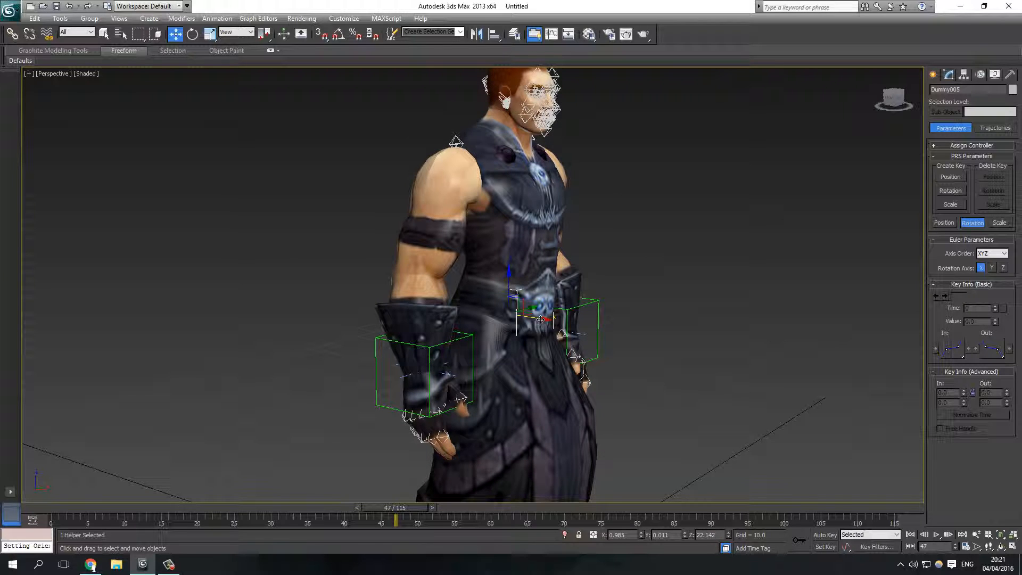
Test-move the pelvis dummy to check that the body follows, undo the move and clear the selection.
left_click_drag(541, 319, 296, 233)
key("ctrl+z")
middle_click_drag(587, 311, 531, 296, "alt")
scroll(534, 296, "down", 3)
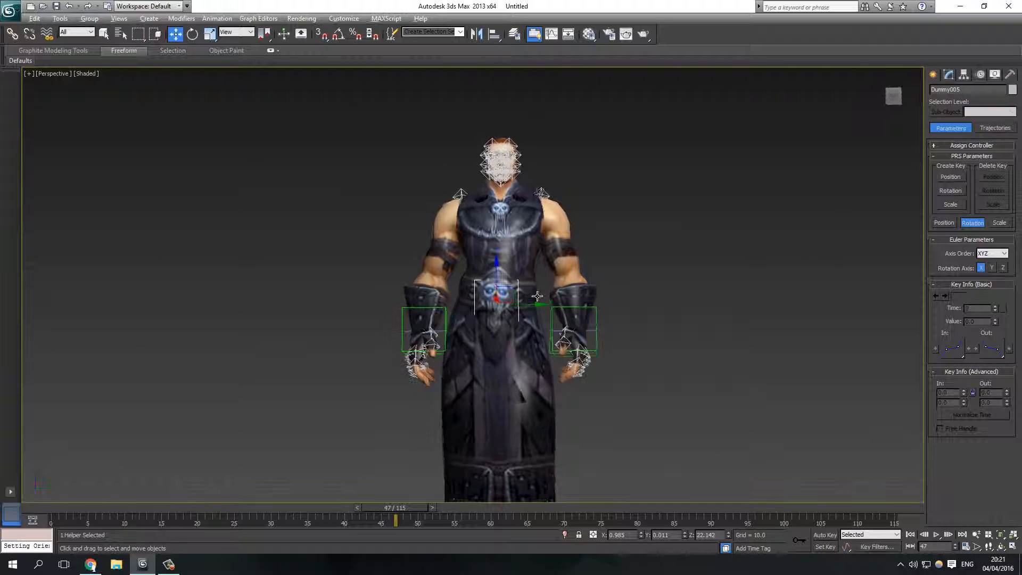
left_click(641, 301)
middle_click_drag(643, 301, 624, 258)
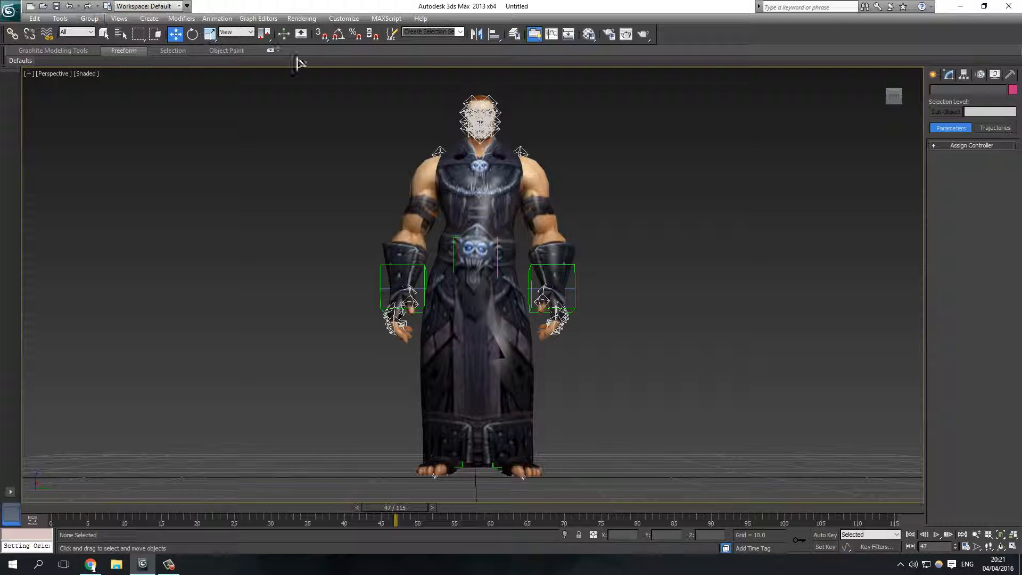
Create a large dummy in the Top view, centered on the character and enclosing its whole outline.
left_click(960, 74)
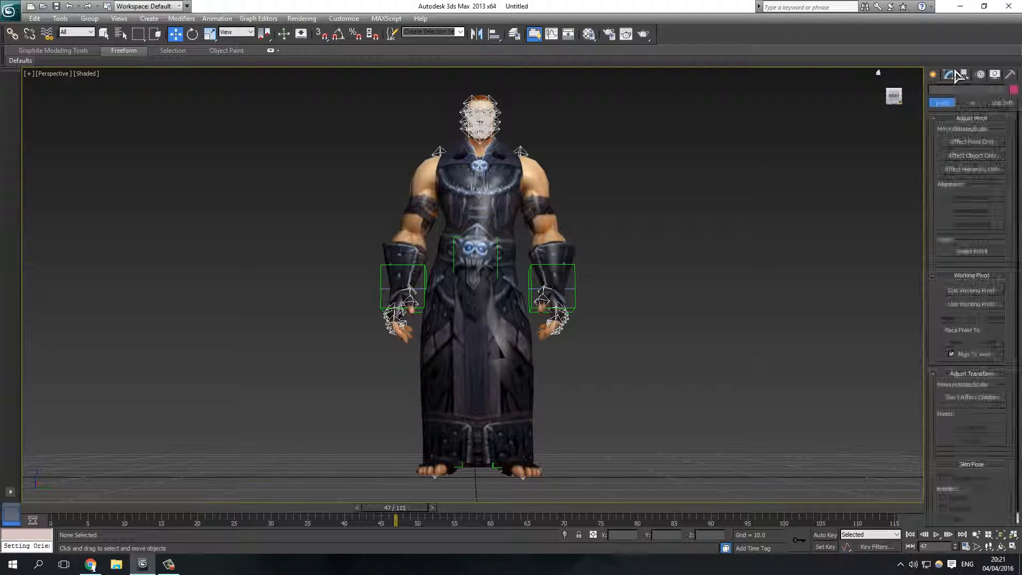
left_click(948, 74)
left_click(933, 75)
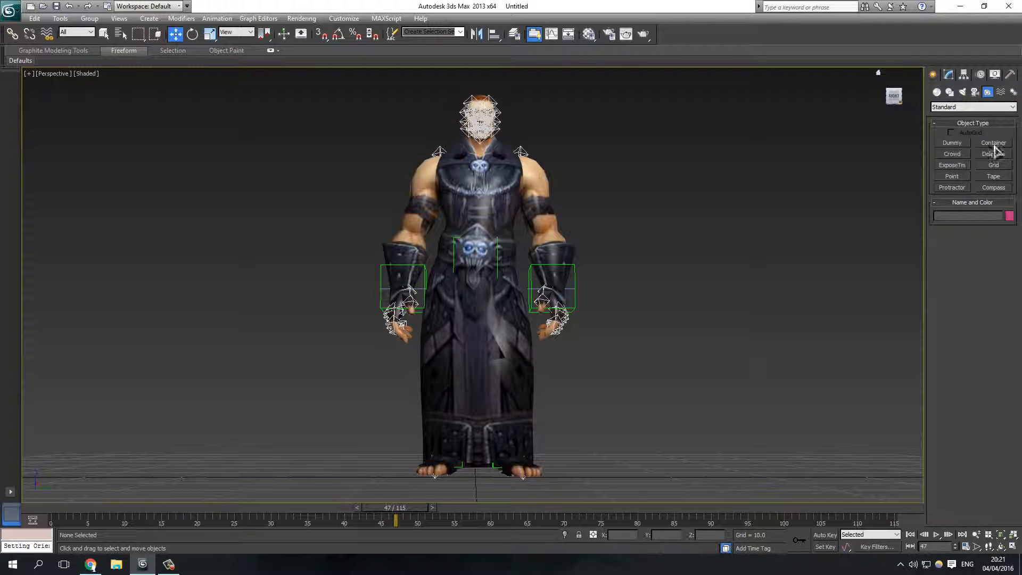
left_click(957, 143)
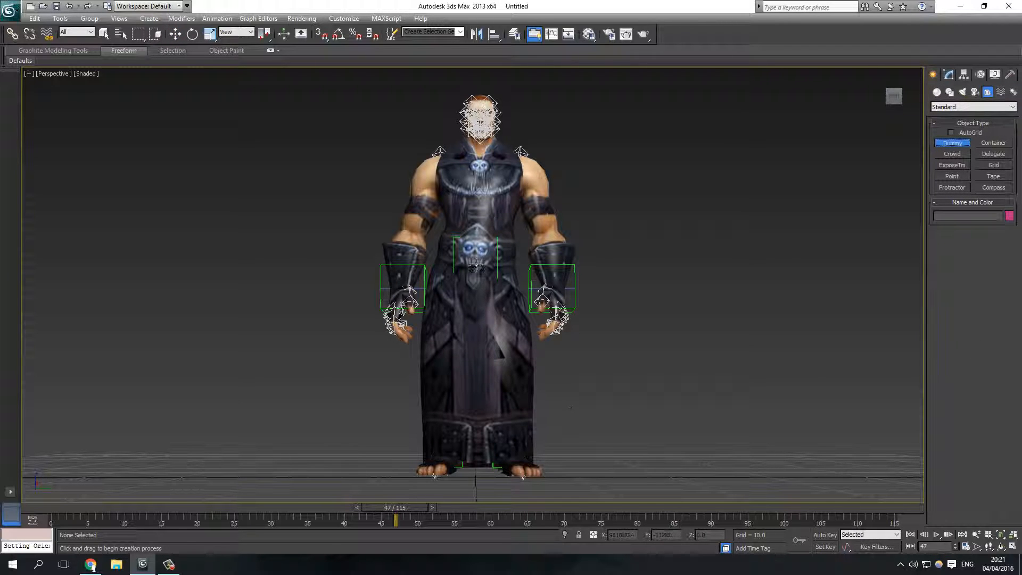
left_click(1013, 546)
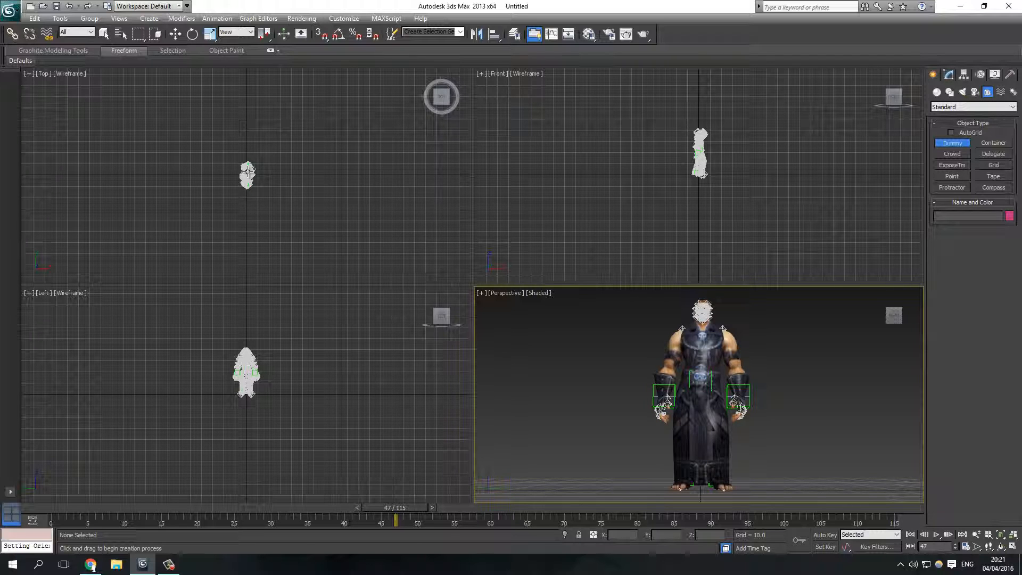
left_click_drag(246, 175, 239, 162)
Raise the large dummy along Z until its center is at the character's waist.
middle_click_drag(660, 315, 600, 253)
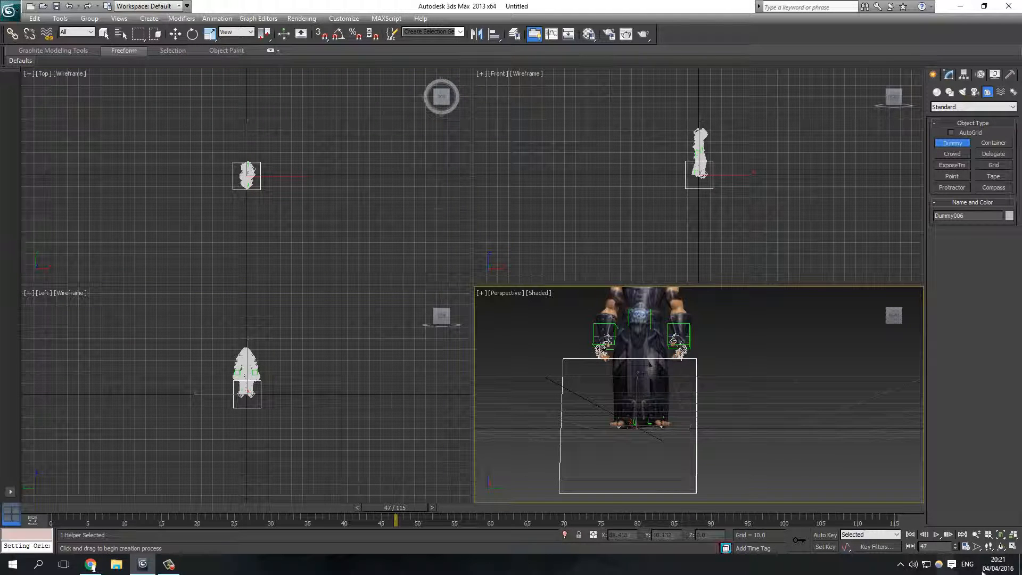
middle_click_drag(644, 345, 655, 375)
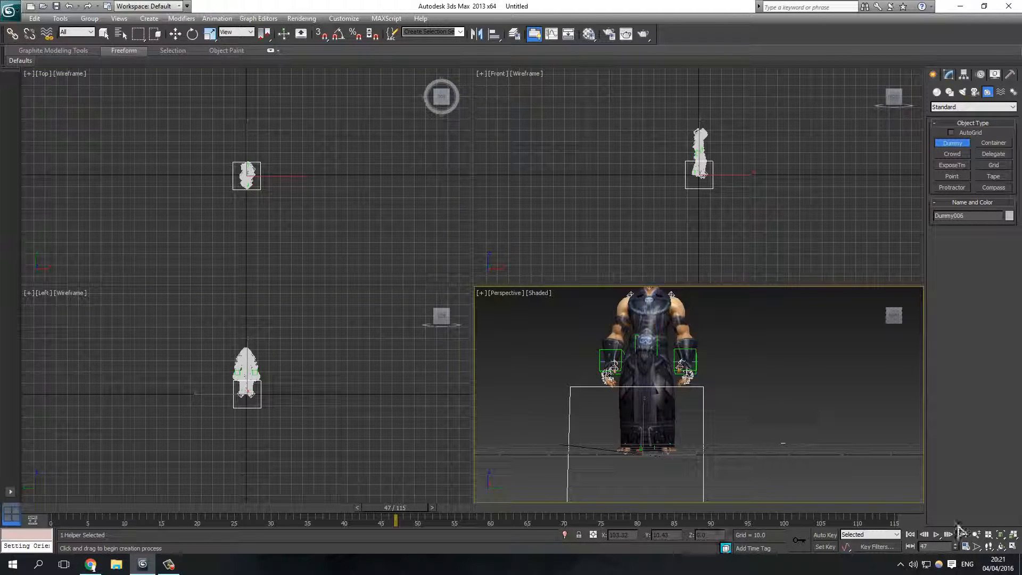
left_click(1013, 546)
middle_click_drag(550, 331, 589, 403)
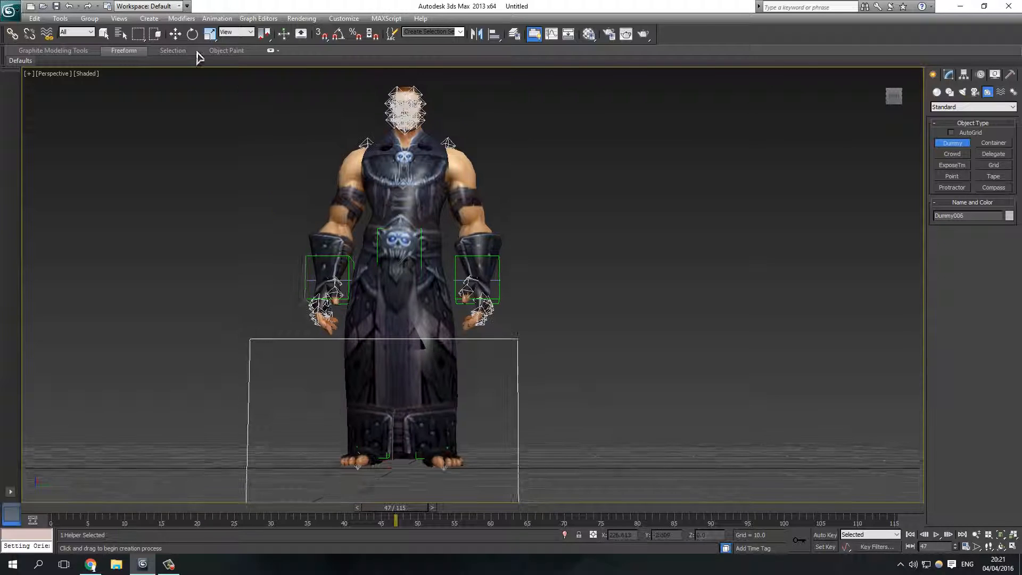
left_click(175, 34)
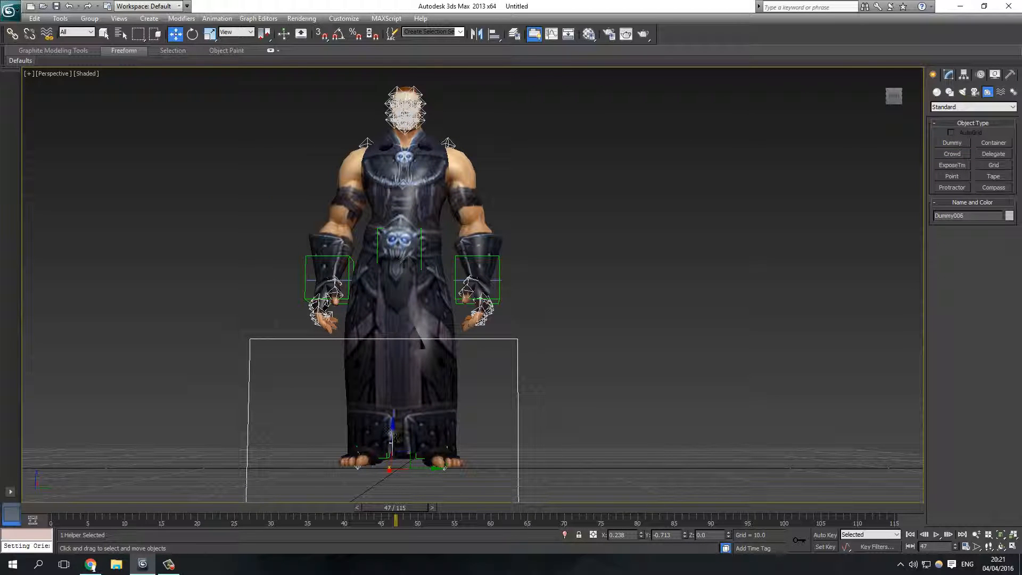
left_click_drag(392, 432, 393, 190)
Stretch the large dummy vertically and lower it to Z of about 18.4 so it surrounds the body.
left_click(210, 33)
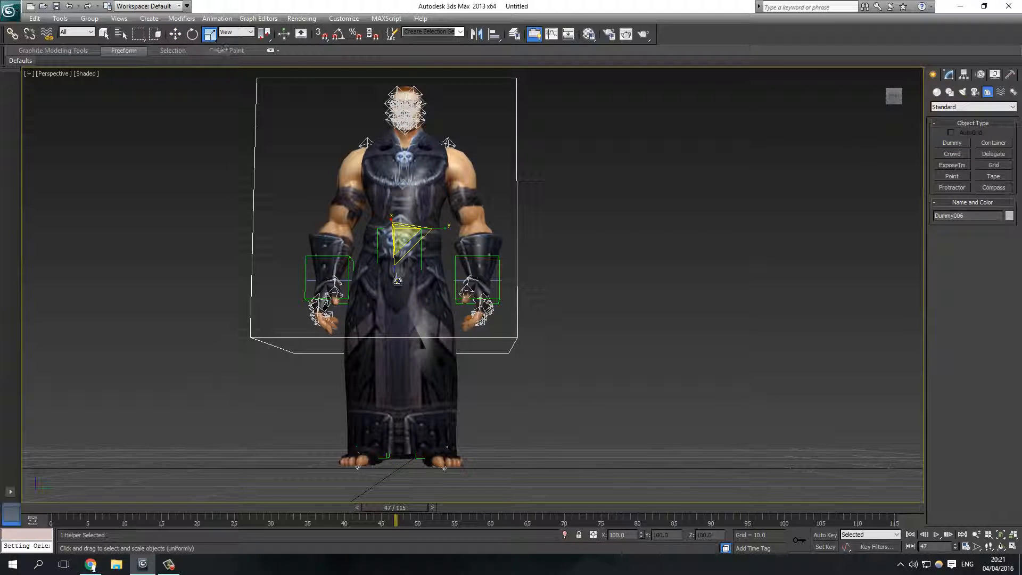
mouse_move(395, 325)
left_mouse_down()
mouse_move(395, 304)
mouse_move(396, 315)
left_mouse_up()
left_click(175, 33)
left_click_drag(395, 190, 395, 259)
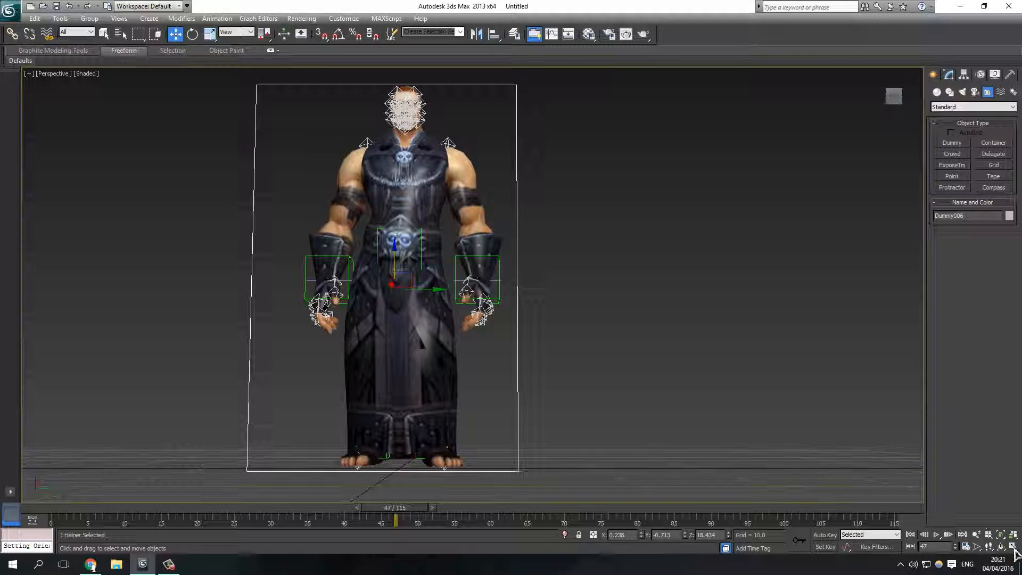
Stretch the large dummy vertically to about 171% in the Front view and raise it to Z of about 20.6.
left_click(1013, 547)
middle_click_drag(712, 199, 693, 216)
scroll(699, 190, "up", 4)
left_click(210, 34)
left_click_drag(649, 154, 650, 121)
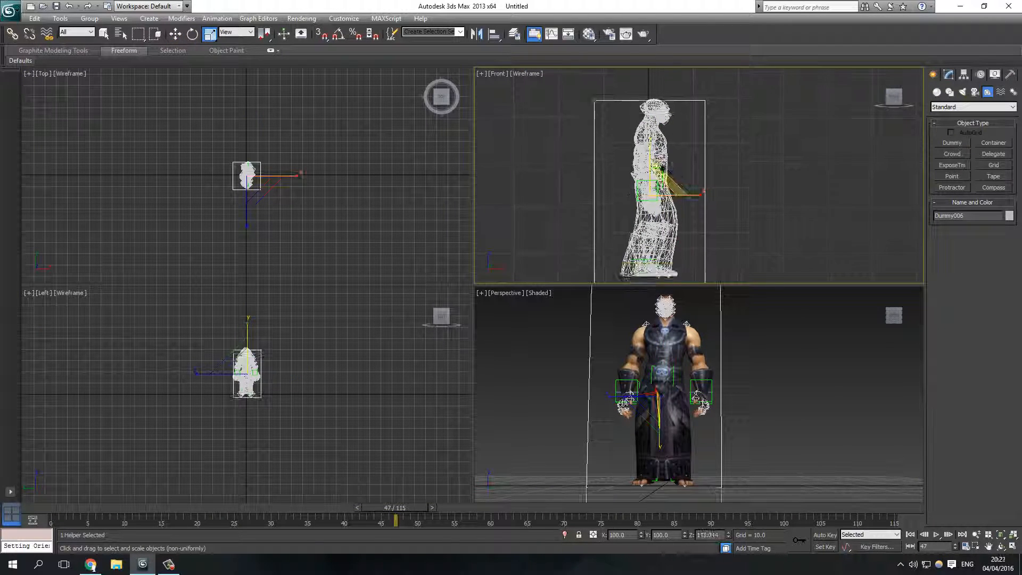
left_click(175, 34)
scroll(308, 205, "up", 6)
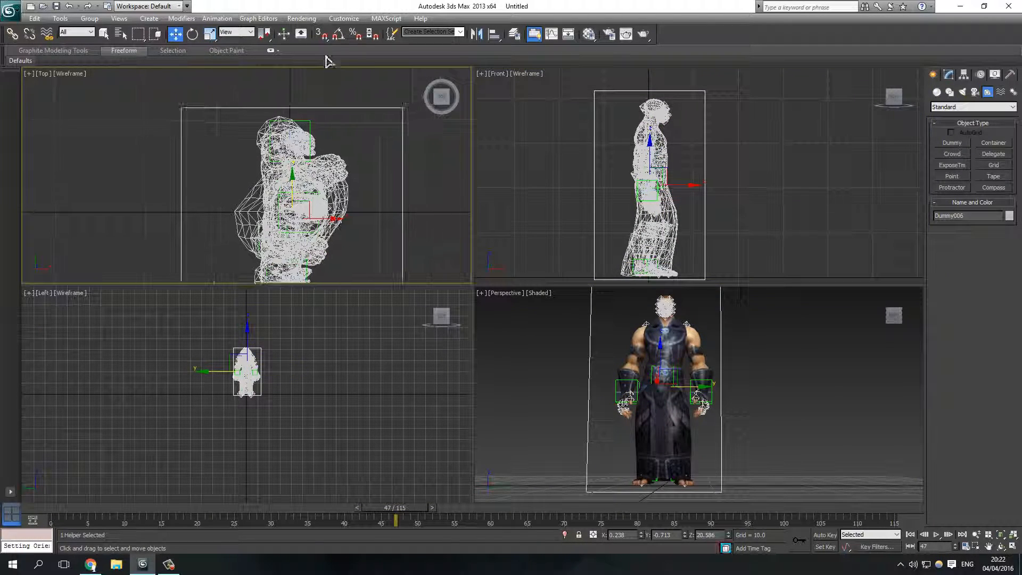
Align the large dummy to the pelvis dummy, center to center in X, Y and Z.
left_click(495, 34)
scroll(685, 378, "up", 1)
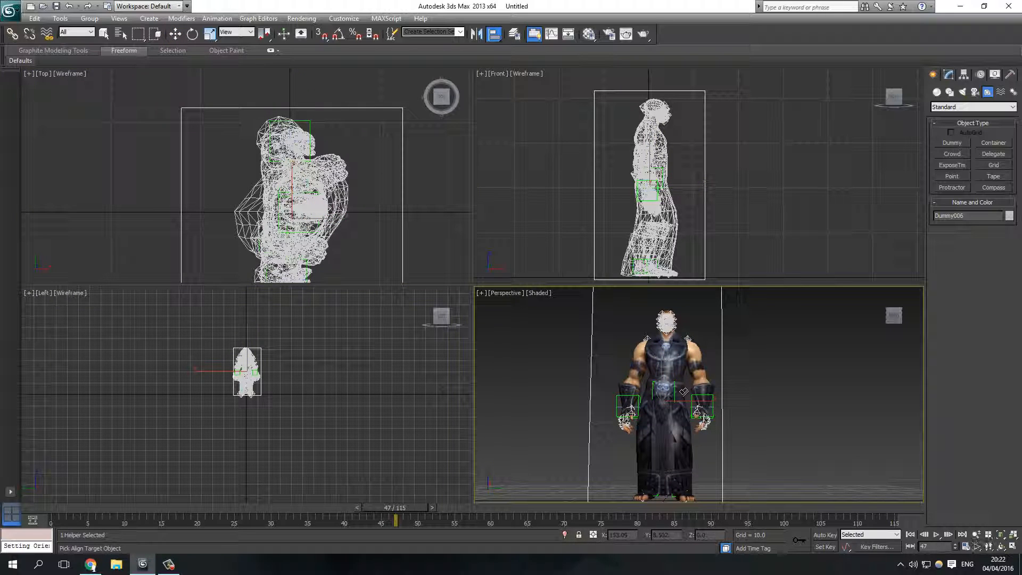
left_click(686, 407)
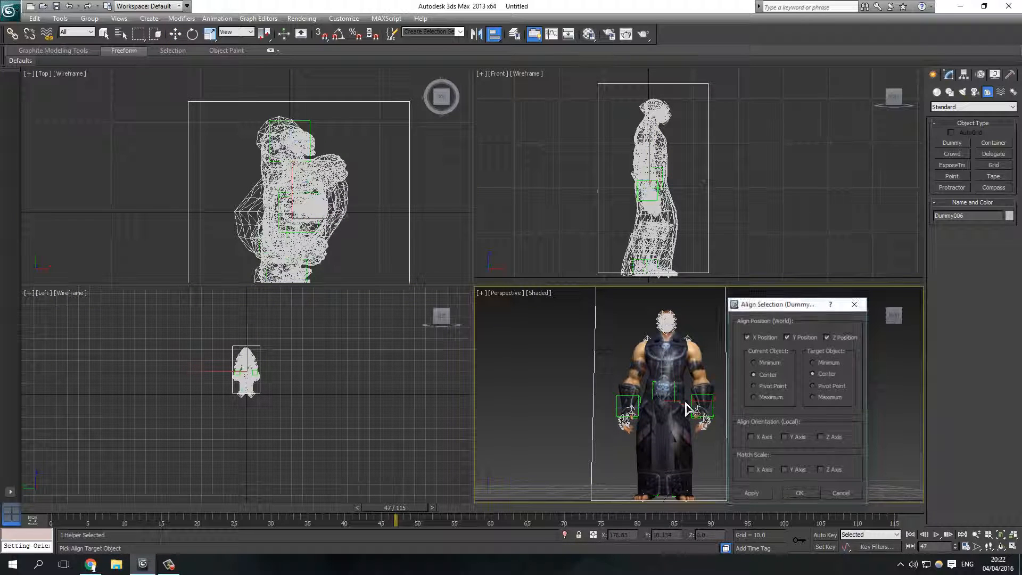
left_click(798, 493)
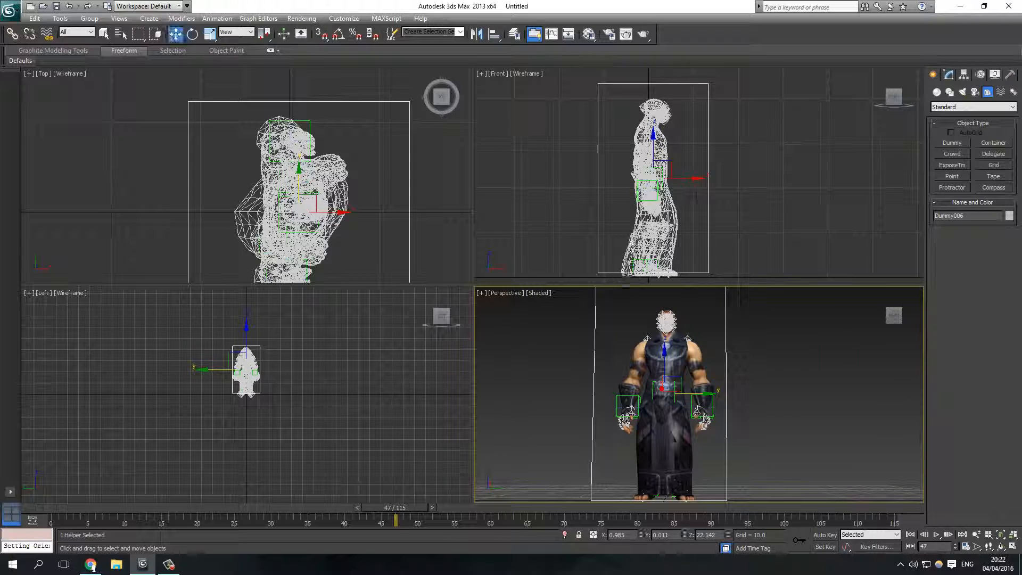
Scale the large dummy vertically to about 180% in the Front view so it covers the character from head to feet.
left_click(209, 34)
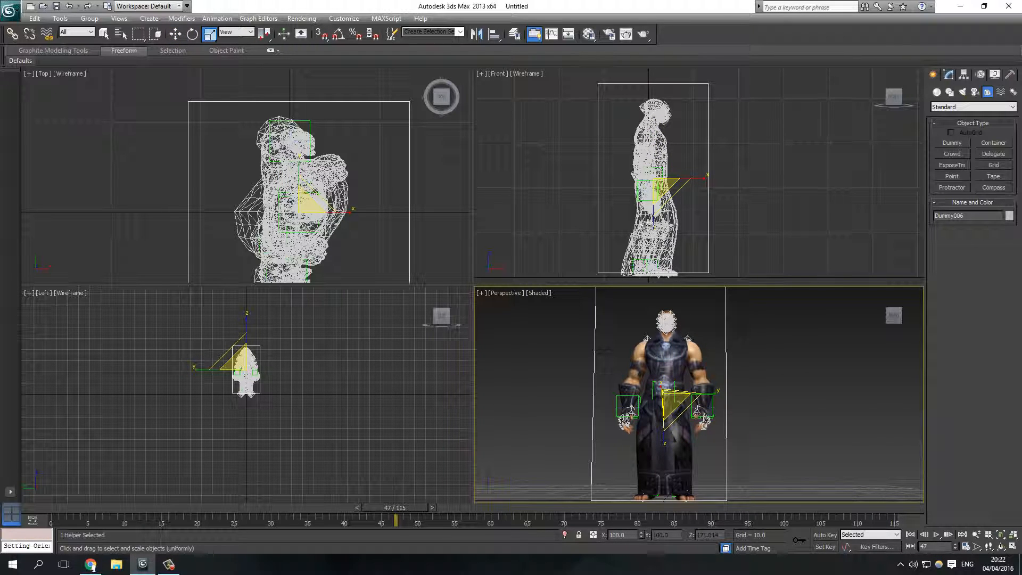
right_click(654, 226)
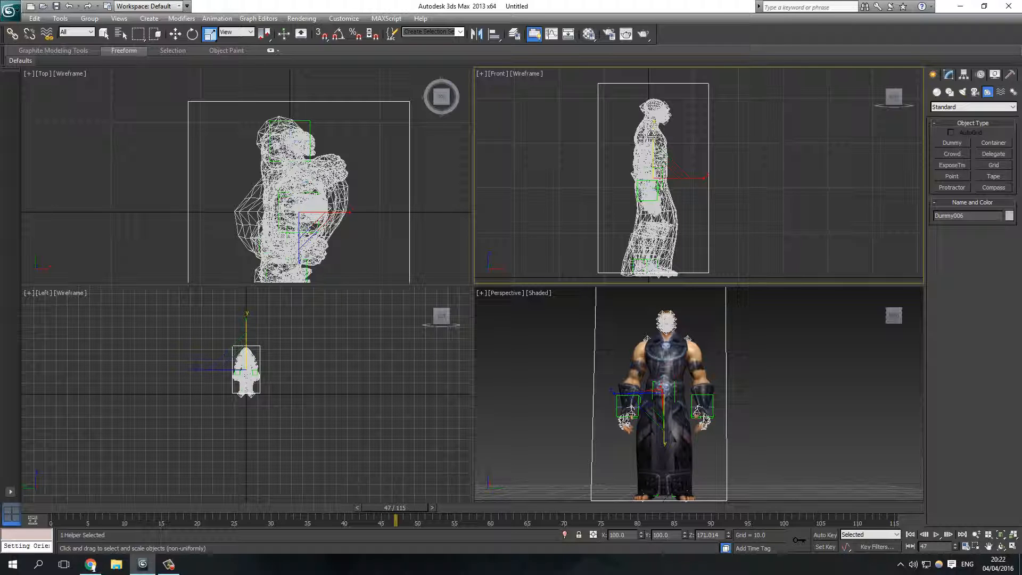
left_click_drag(651, 134, 653, 133)
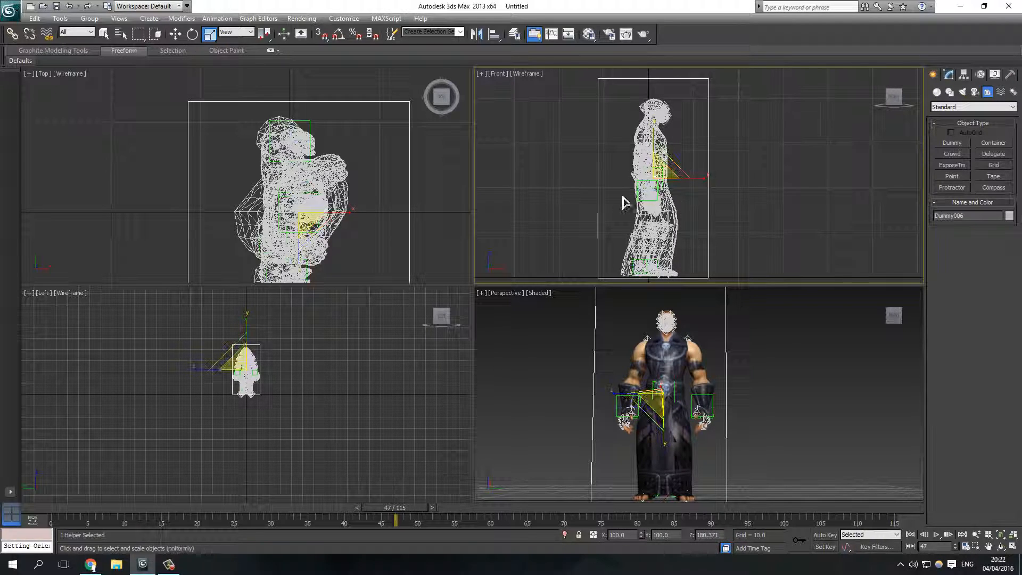
middle_click_drag(328, 210, 295, 161)
middle_click_drag(638, 366, 634, 365)
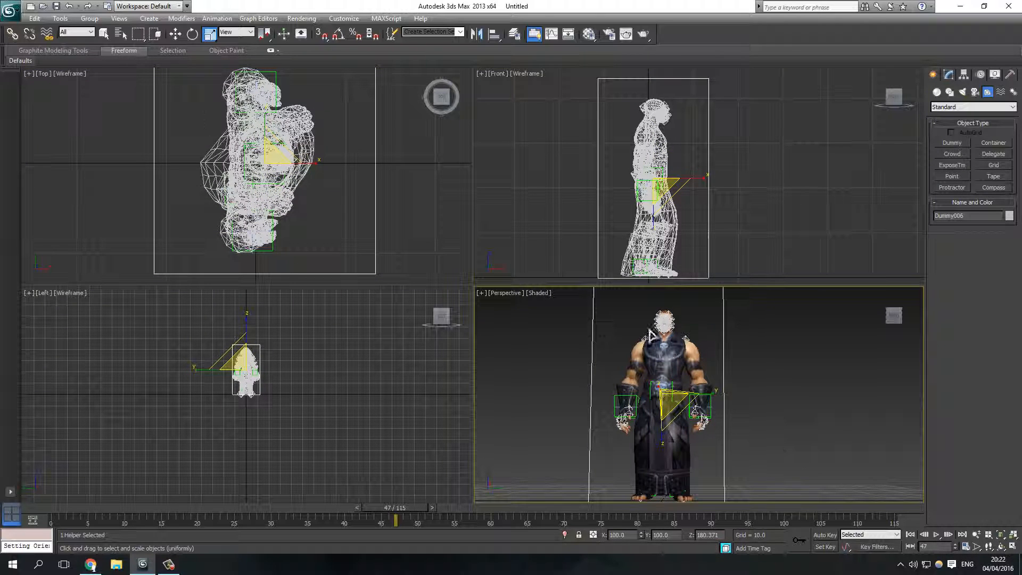
Select both wrist dummies and the pelvis dummy, and link them to the large body dummy.
left_click(103, 34)
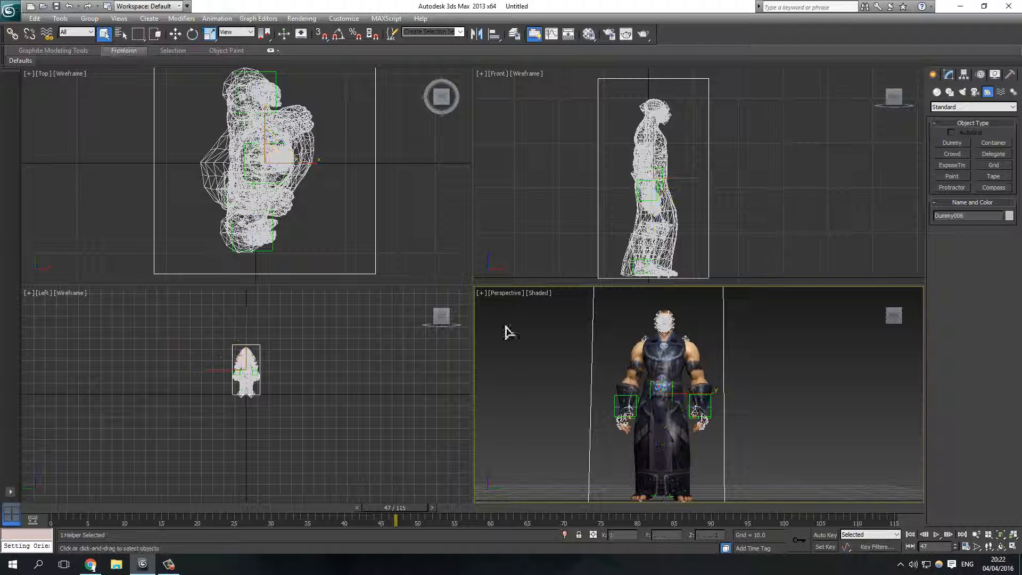
left_click(611, 398)
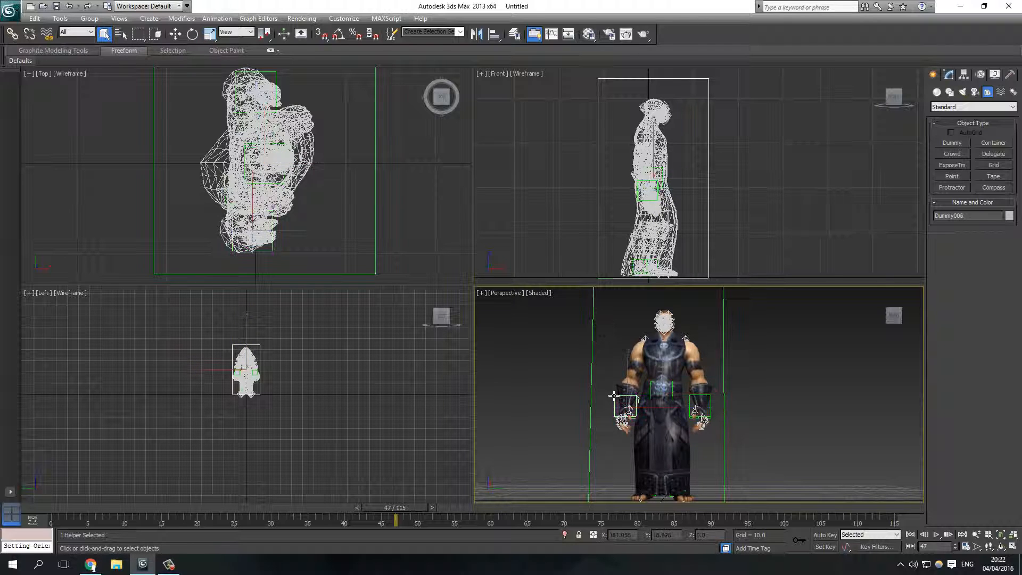
left_click(671, 394, "ctrl")
left_click(710, 397, "ctrl")
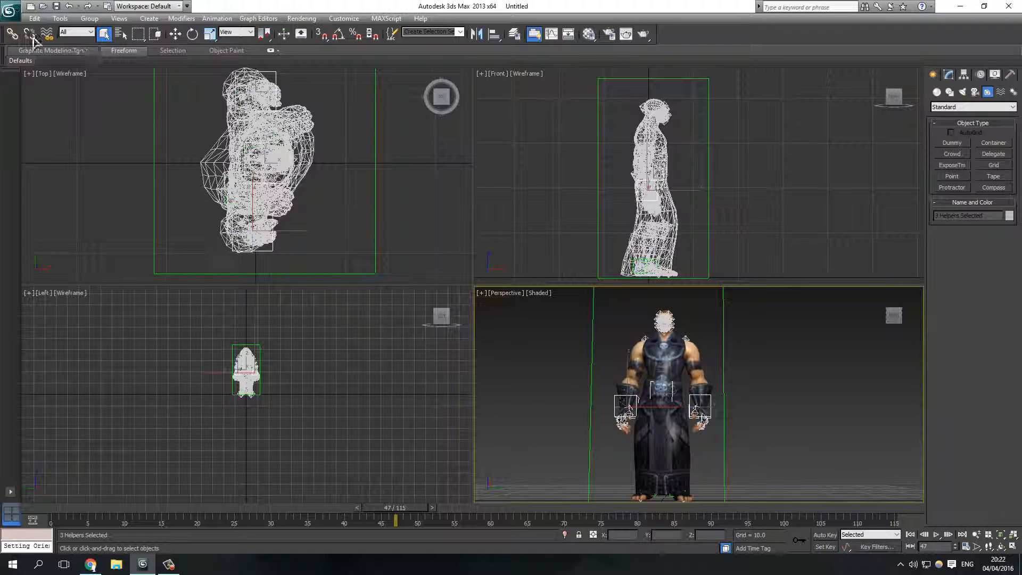
left_click(12, 33)
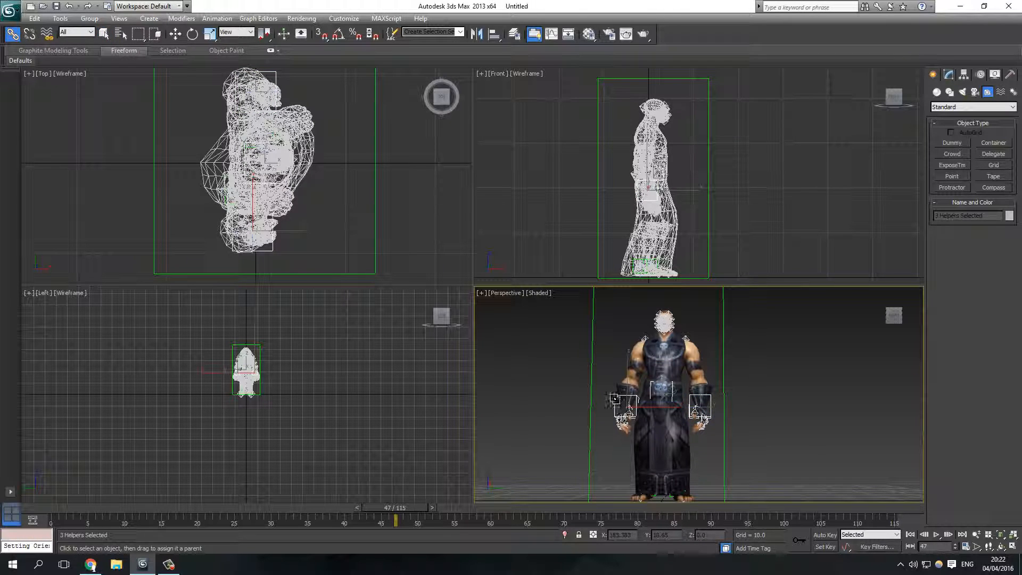
left_click_drag(595, 320, 594, 322)
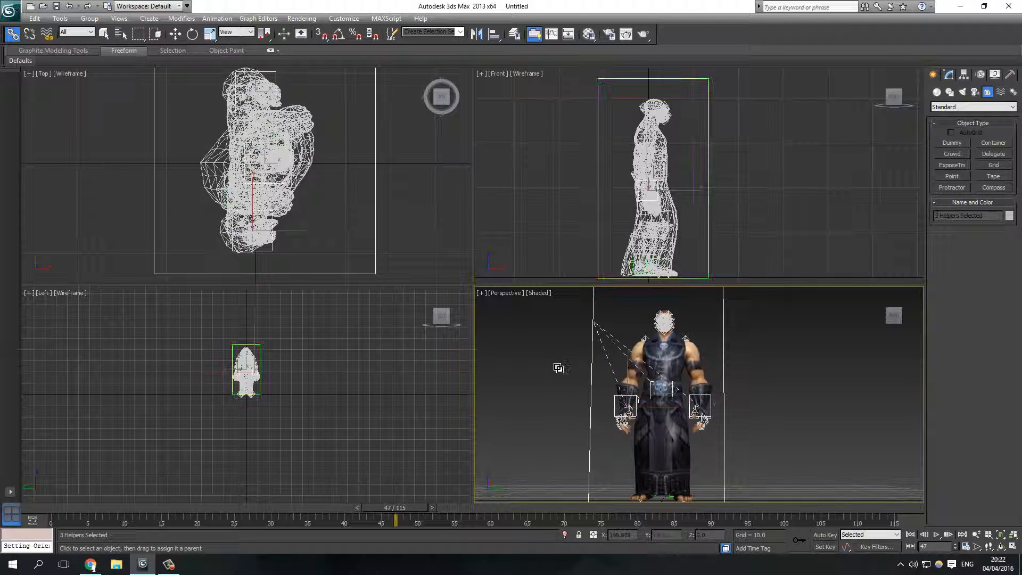
left_click(176, 35)
Select the large body dummy and test-move it up and sideways to about Y -12.7, Z 44.2.
left_click(593, 338)
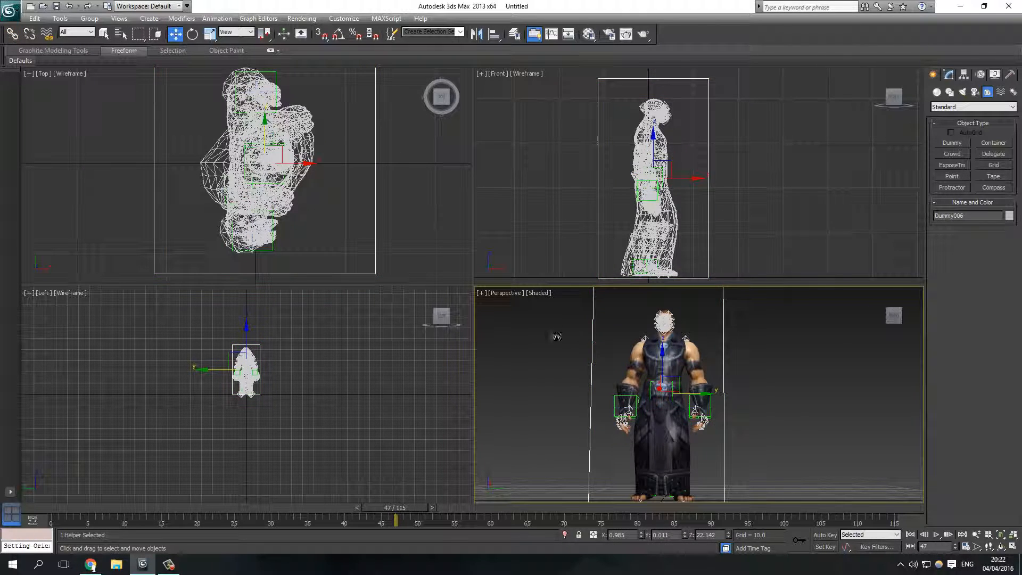
scroll(668, 426, "down", 2)
left_click_drag(621, 321, 668, 364)
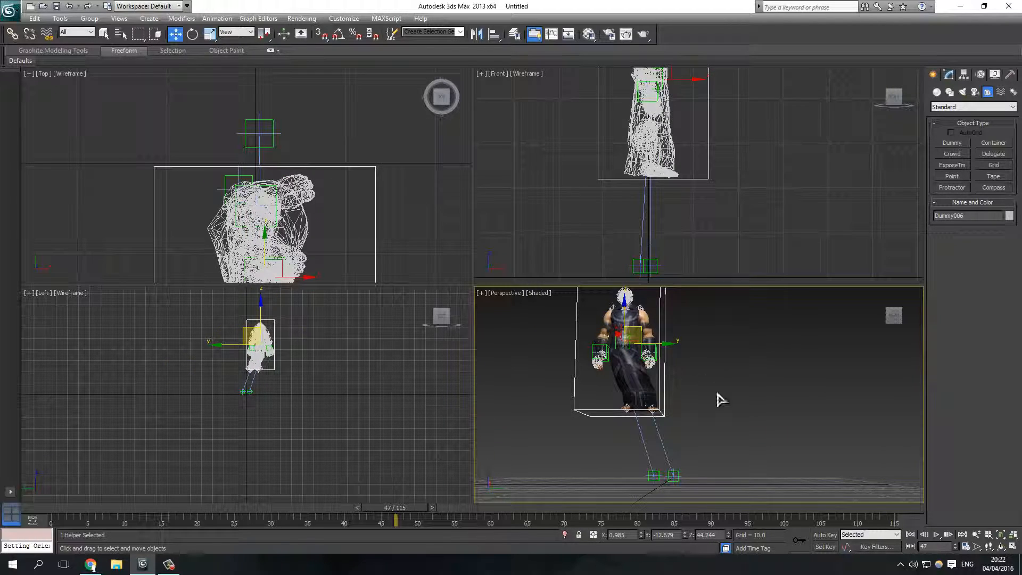
Undo the large dummy's test move and hide the humanmale_hd character mesh to expose the leg bones and ankle dummies.
key("ctrl+z")
left_click(670, 480)
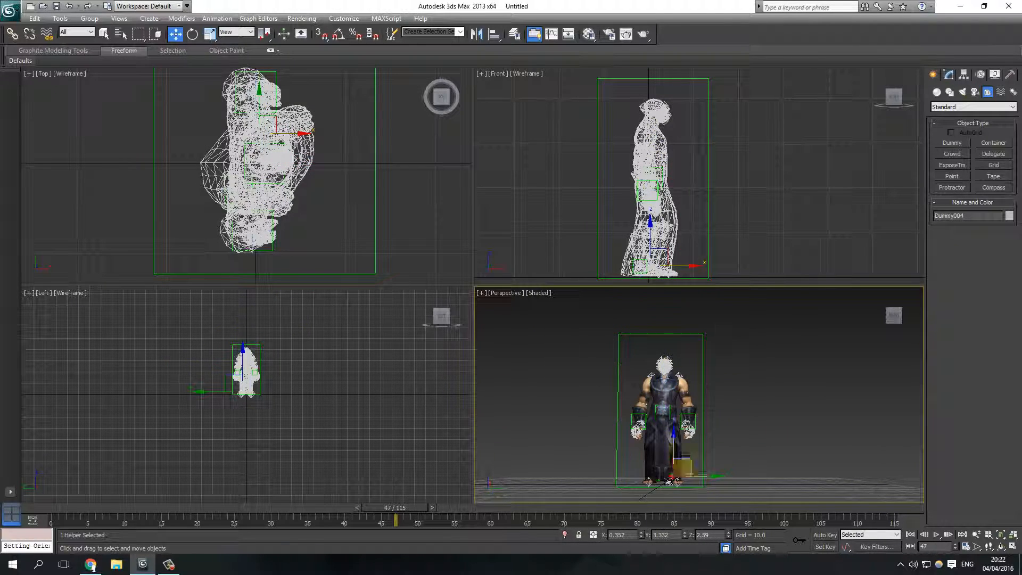
scroll(665, 463, "up", 2)
left_click(639, 460)
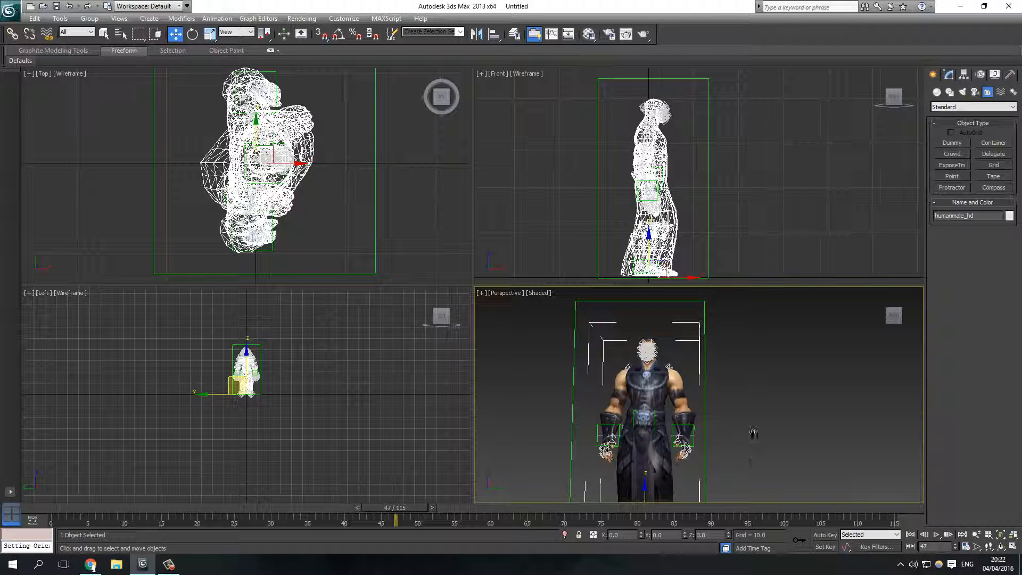
scroll(740, 425, "up", 8)
scroll(754, 387, "down", 5)
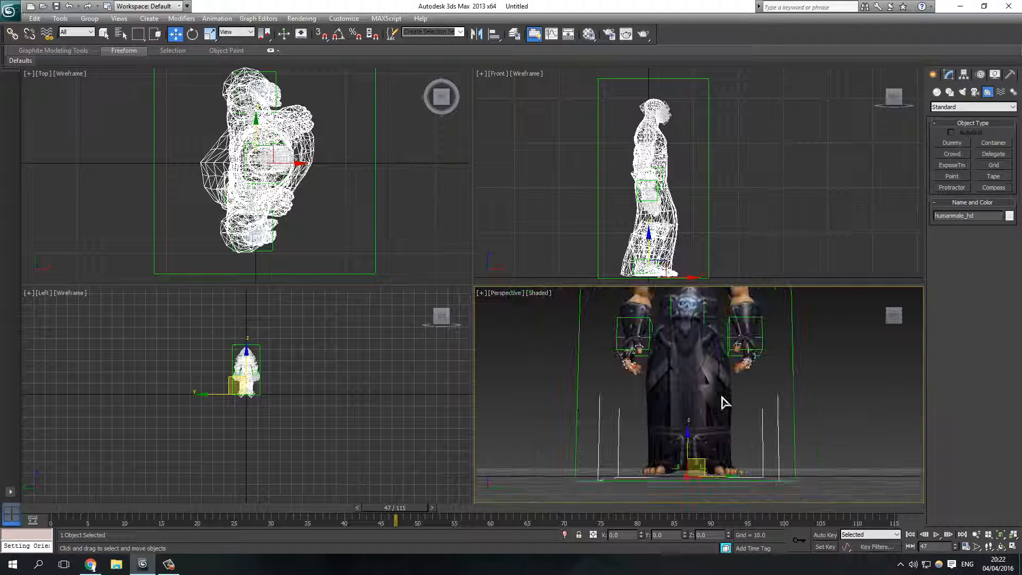
right_click(721, 401)
left_click(732, 372)
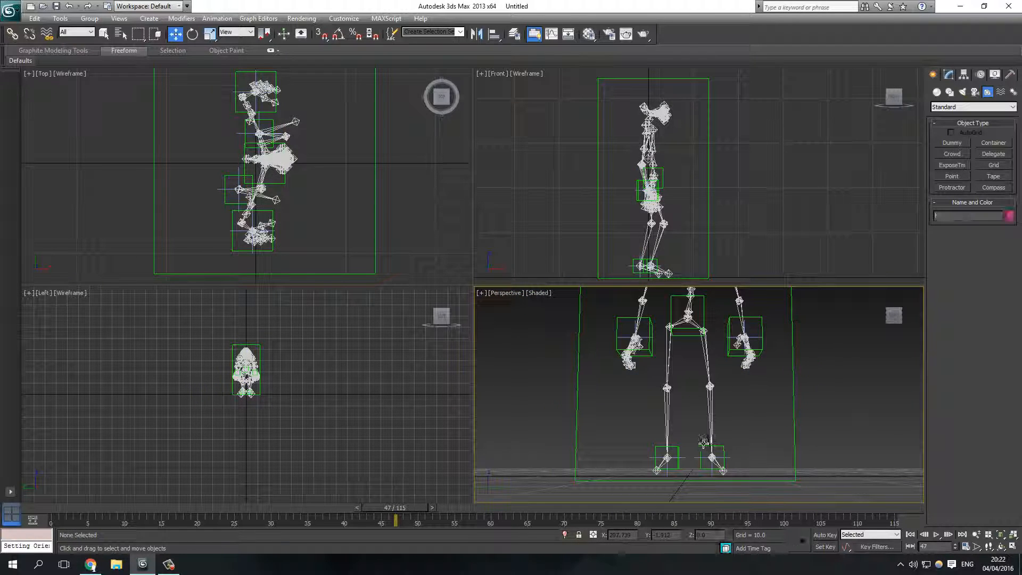
Select both ankle dummies and link them to the large body dummy.
left_click(703, 447)
left_click(677, 446, "ctrl")
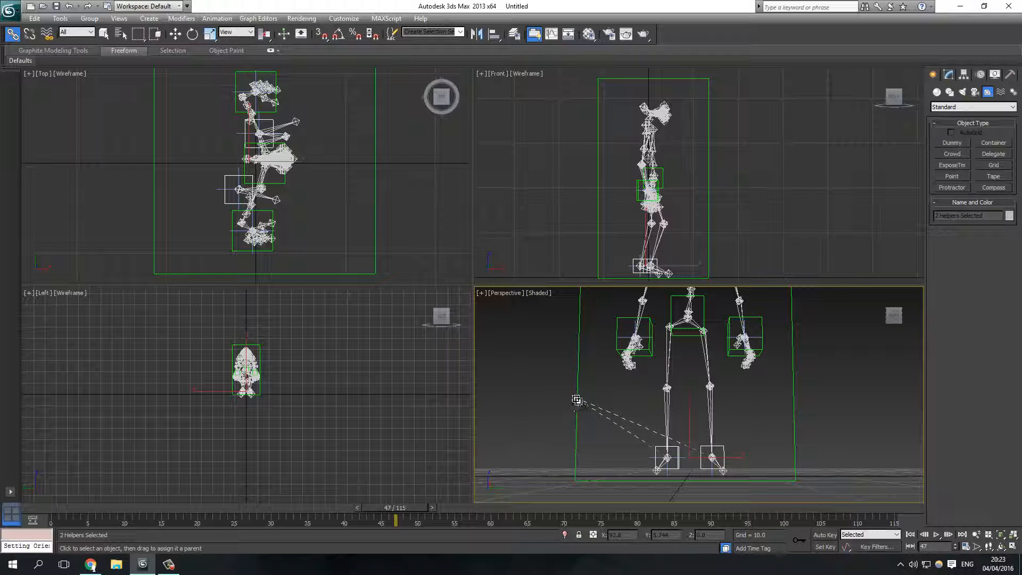
left_click_drag(577, 400, 577, 401)
middle_click_drag(600, 400, 561, 445)
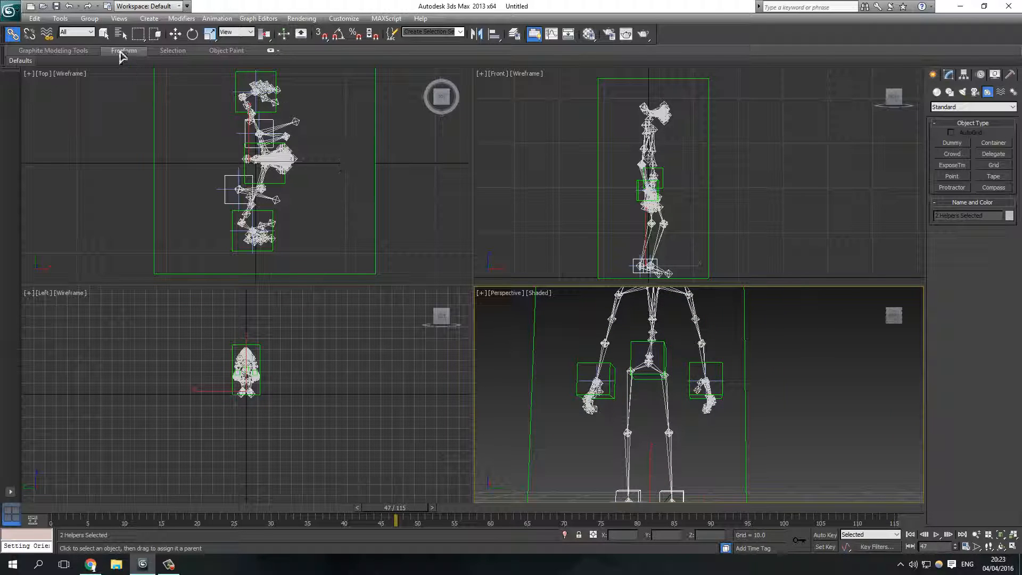
Leave linking mode for the Move tool and unhide all objects to bring back the character mesh.
left_click(175, 34)
right_click(538, 347)
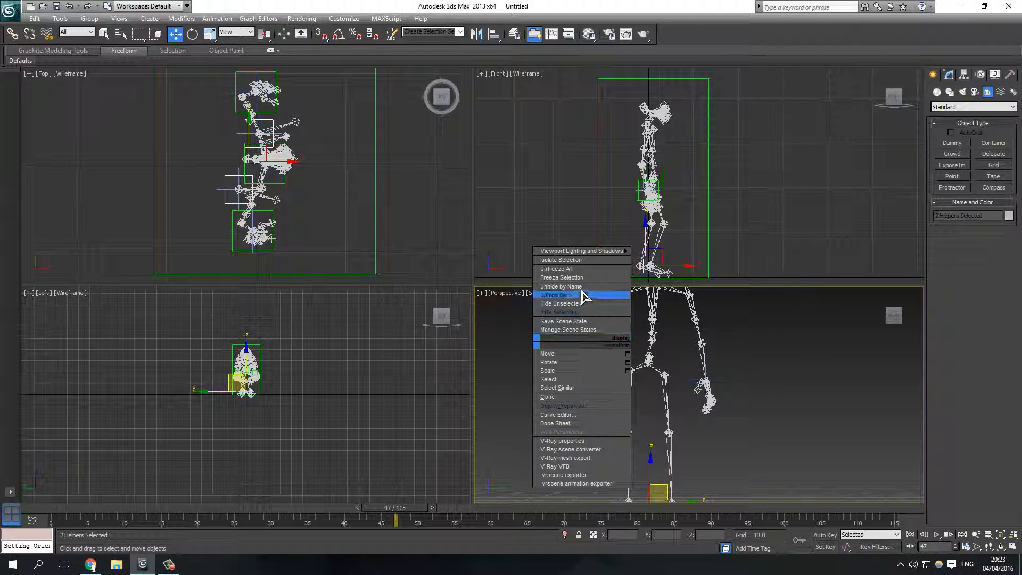
left_click(576, 295)
Select the large body dummy, test-move it down and sideways to about Y -8.2, Z 14.5, and undo the move.
left_click(532, 349)
left_click(534, 346)
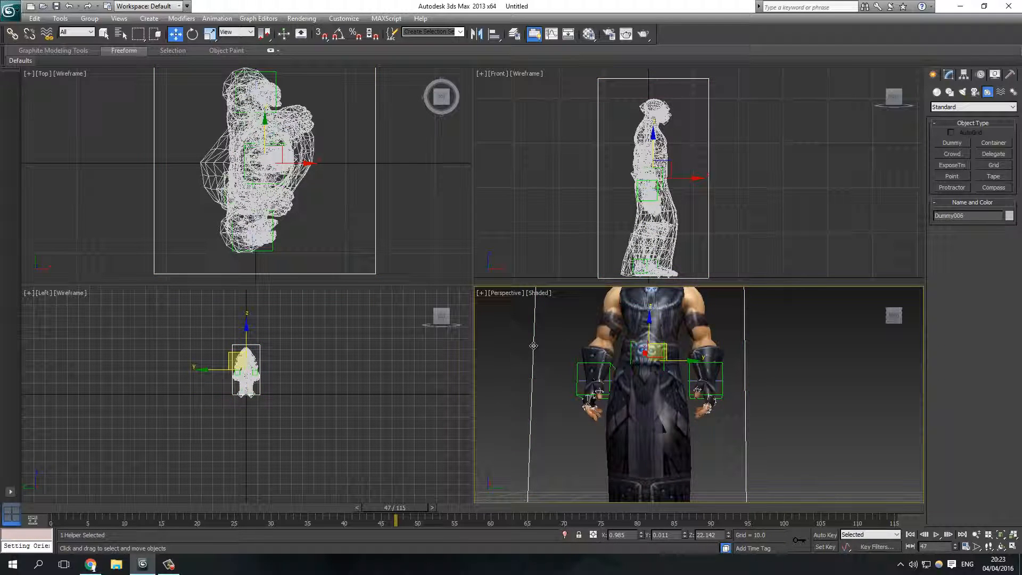
scroll(643, 364, "down", 5)
middle_click_drag(643, 364, 634, 388)
left_click_drag(649, 327, 620, 353)
key("ctrl+z")
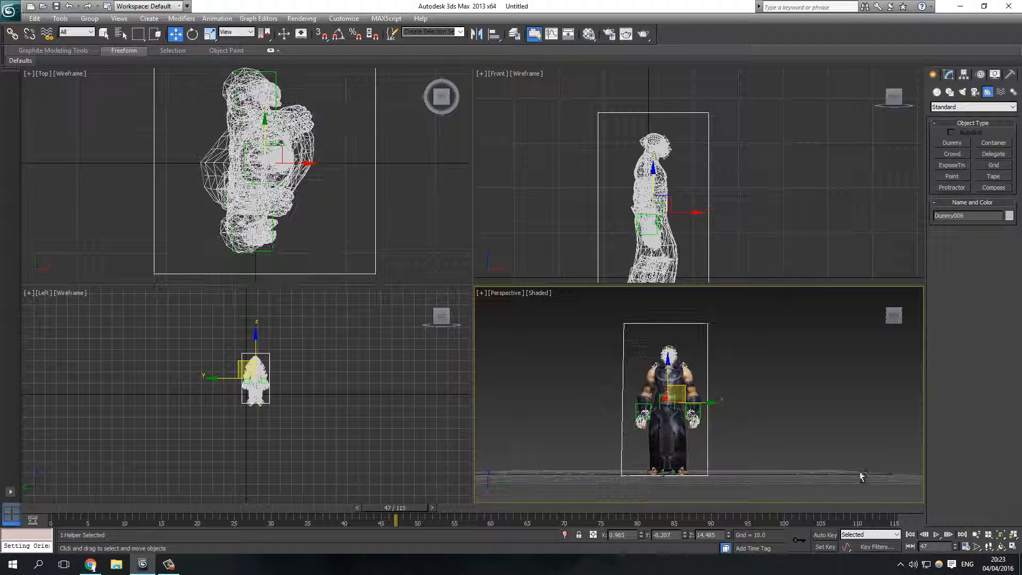
Maximize the Perspective viewport, select the pelvis dummy, and test-move it sideways before undoing the move.
left_click(1013, 546)
middle_click_drag(557, 356, 609, 384, "alt")
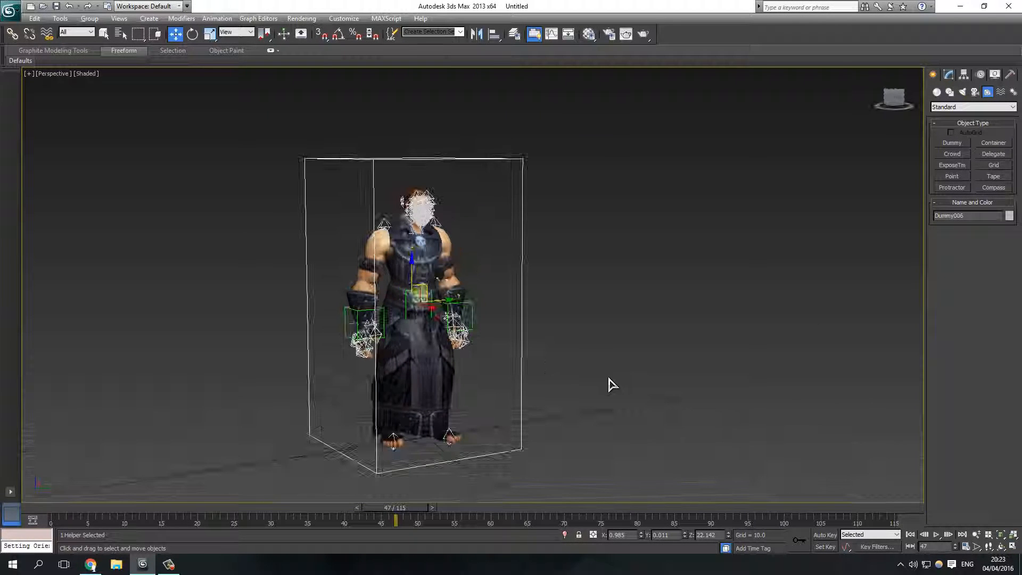
left_click(408, 290)
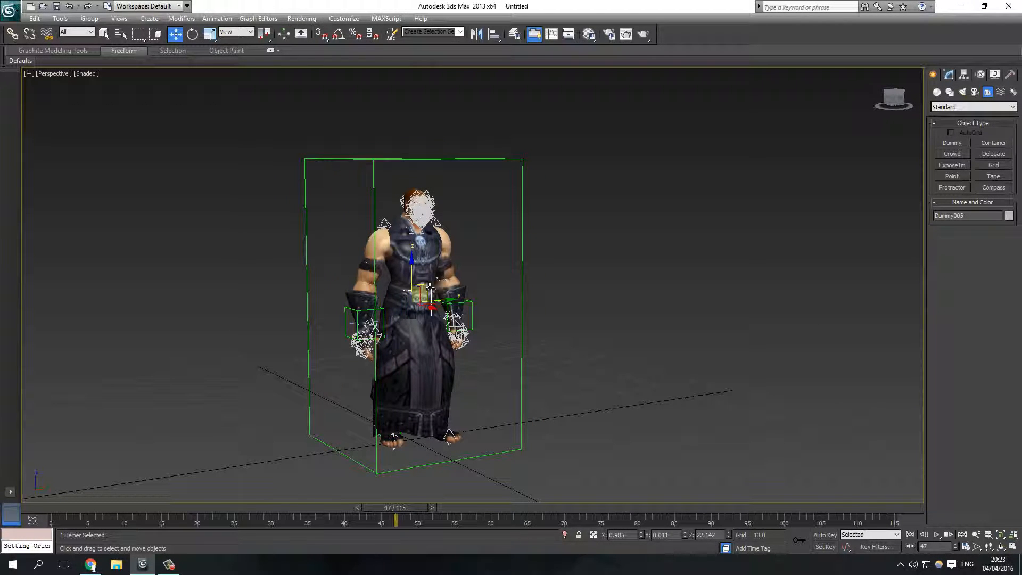
middle_click_drag(424, 292, 396, 294, "alt")
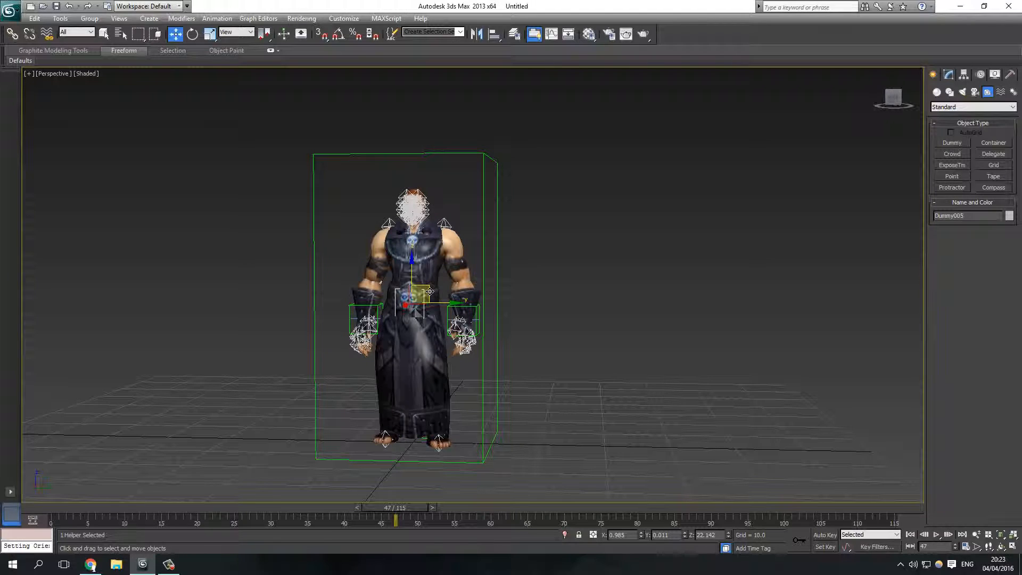
left_click_drag(429, 290, 603, 303)
key("ctrl+z")
Render a close-up of the character's head and chest from the Perspective view at frame 47.
key("z")
middle_click_drag(447, 292, 484, 332, "alt")
scroll(504, 221, "down", 5)
scroll(458, 326, "down", 8)
scroll(484, 325, "up", 4)
middle_click_drag(488, 290, 513, 368)
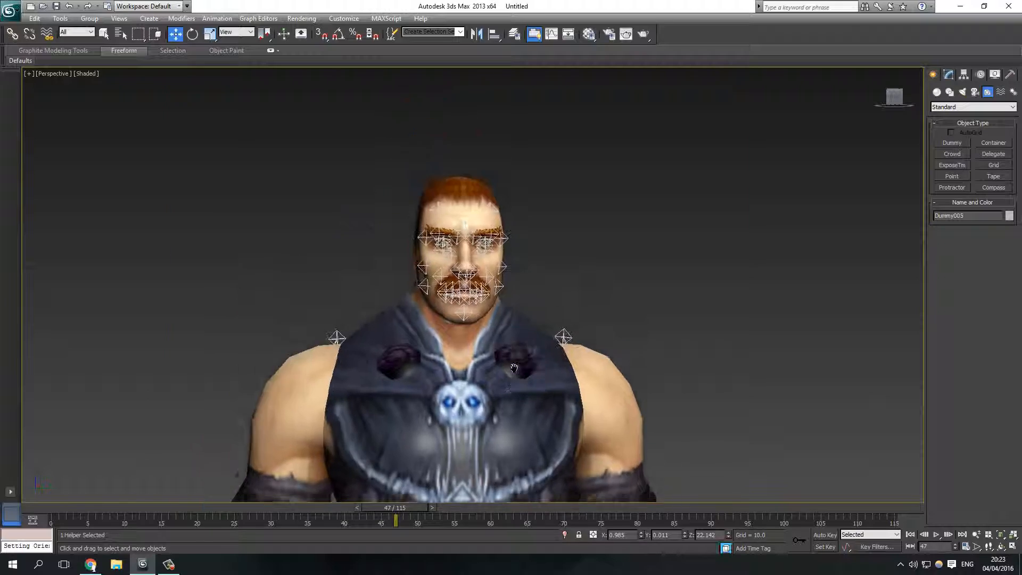
scroll(514, 368, "up", 2)
key("shift+q")
scroll(521, 323, "up", 3)
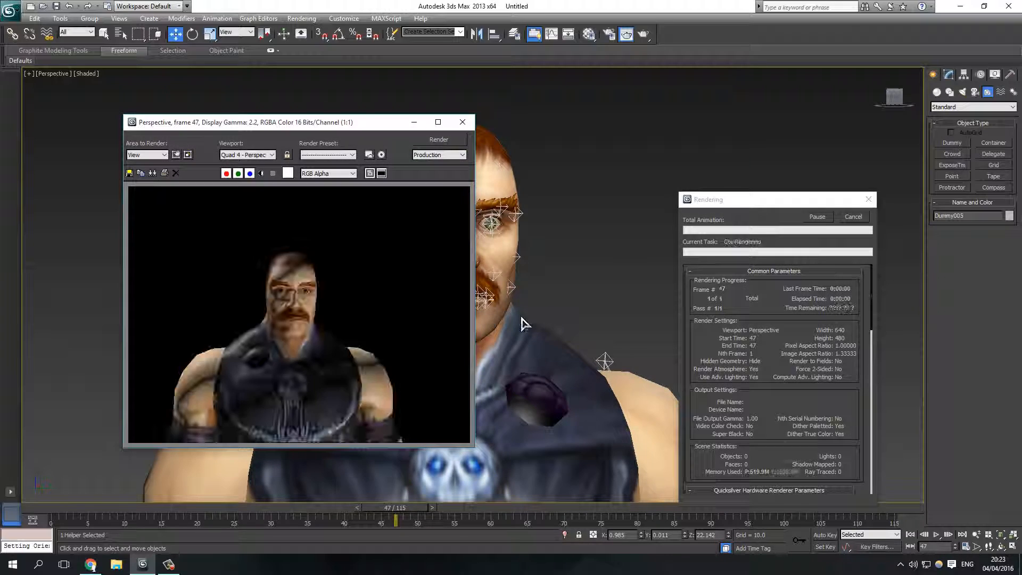